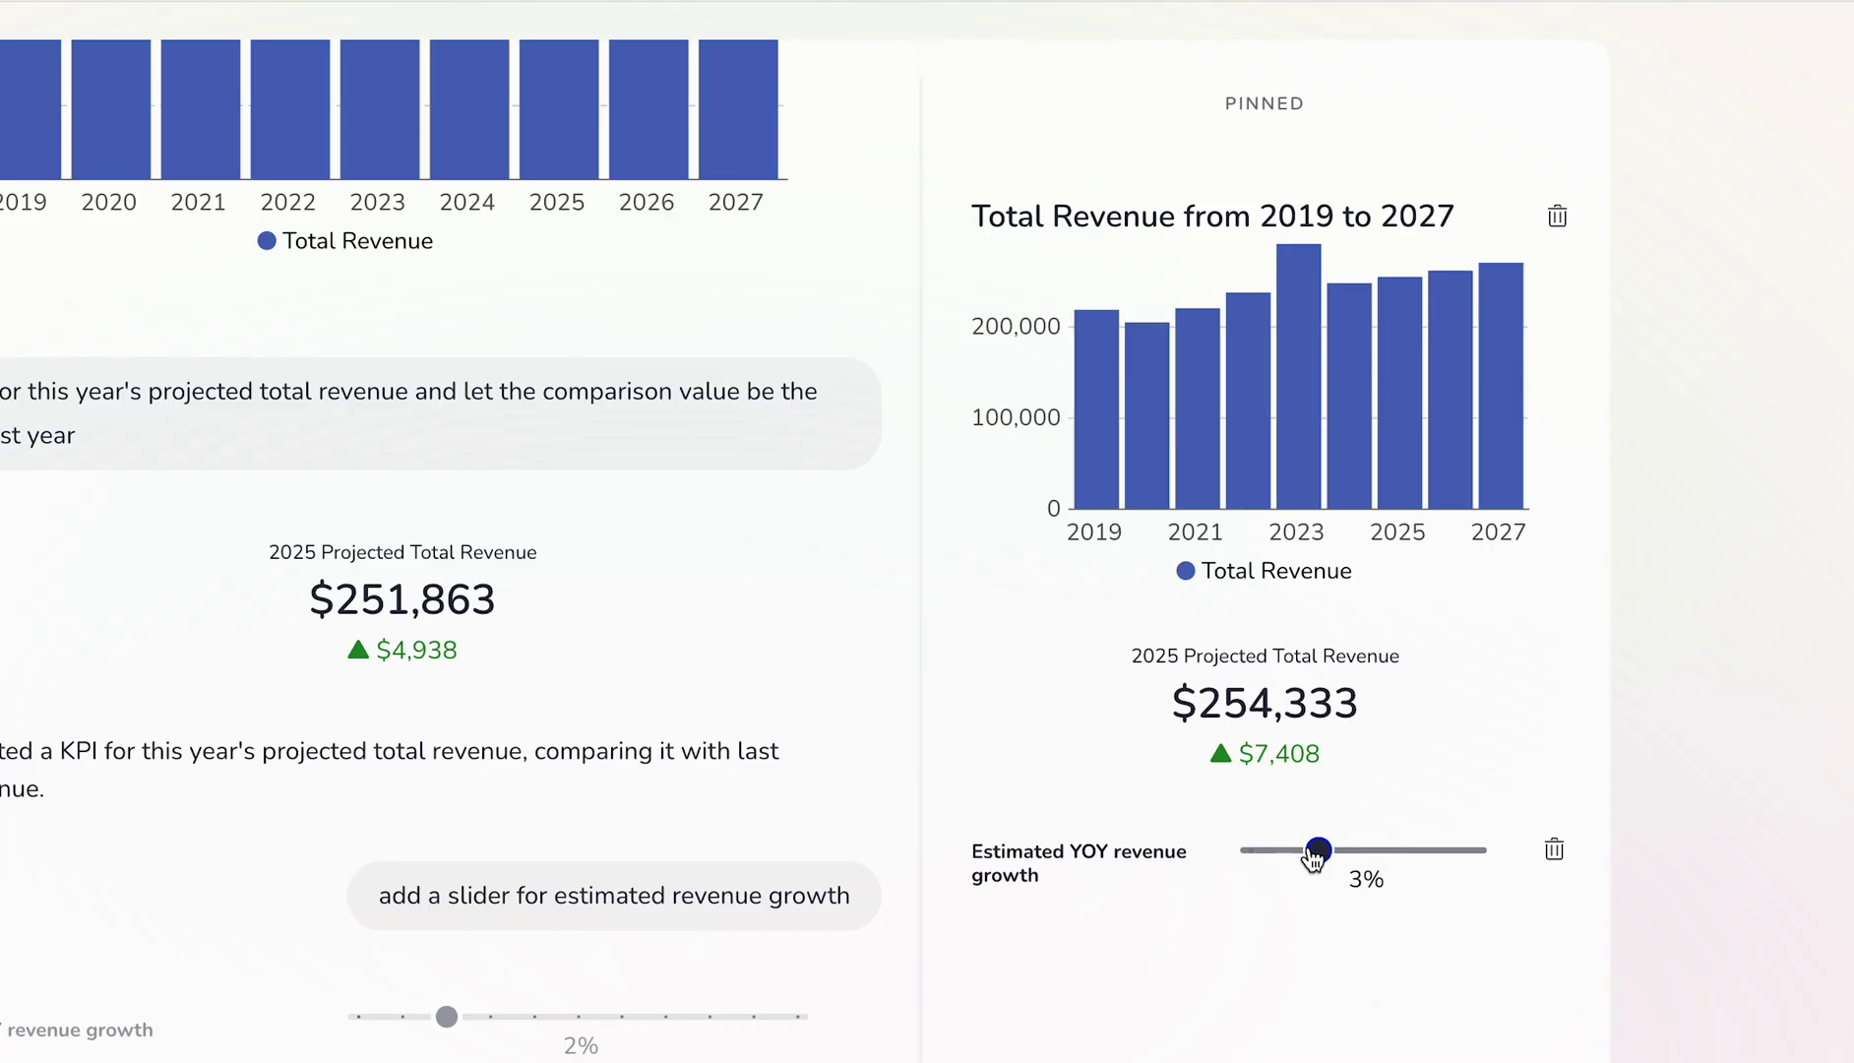
- Drag the pinned YOY growth slider from 3% up to 8%
{"action": "left_click_drag", "start_coordinate": [1324, 854], "coordinate": [1446, 856]}
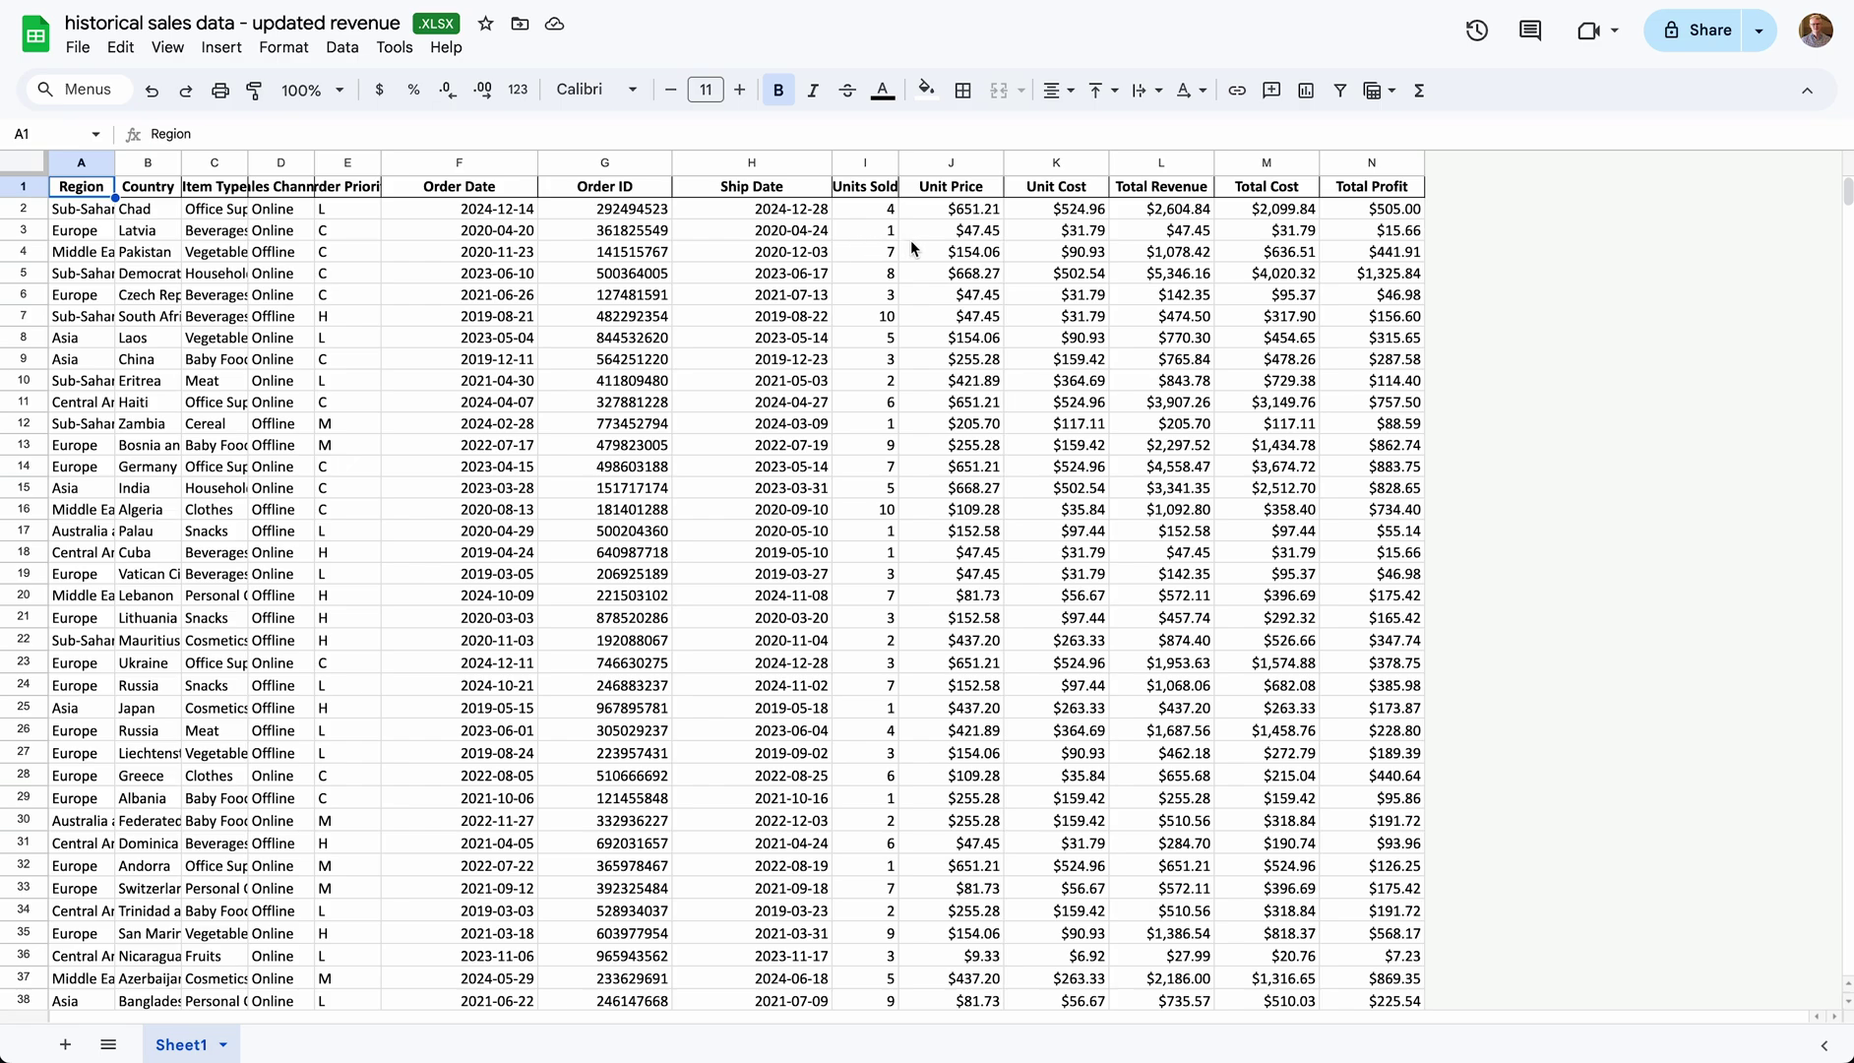
- Select column N (Total Profit) to read its sum in the status bar
{"action": "left_click", "coordinate": [1340, 160]}
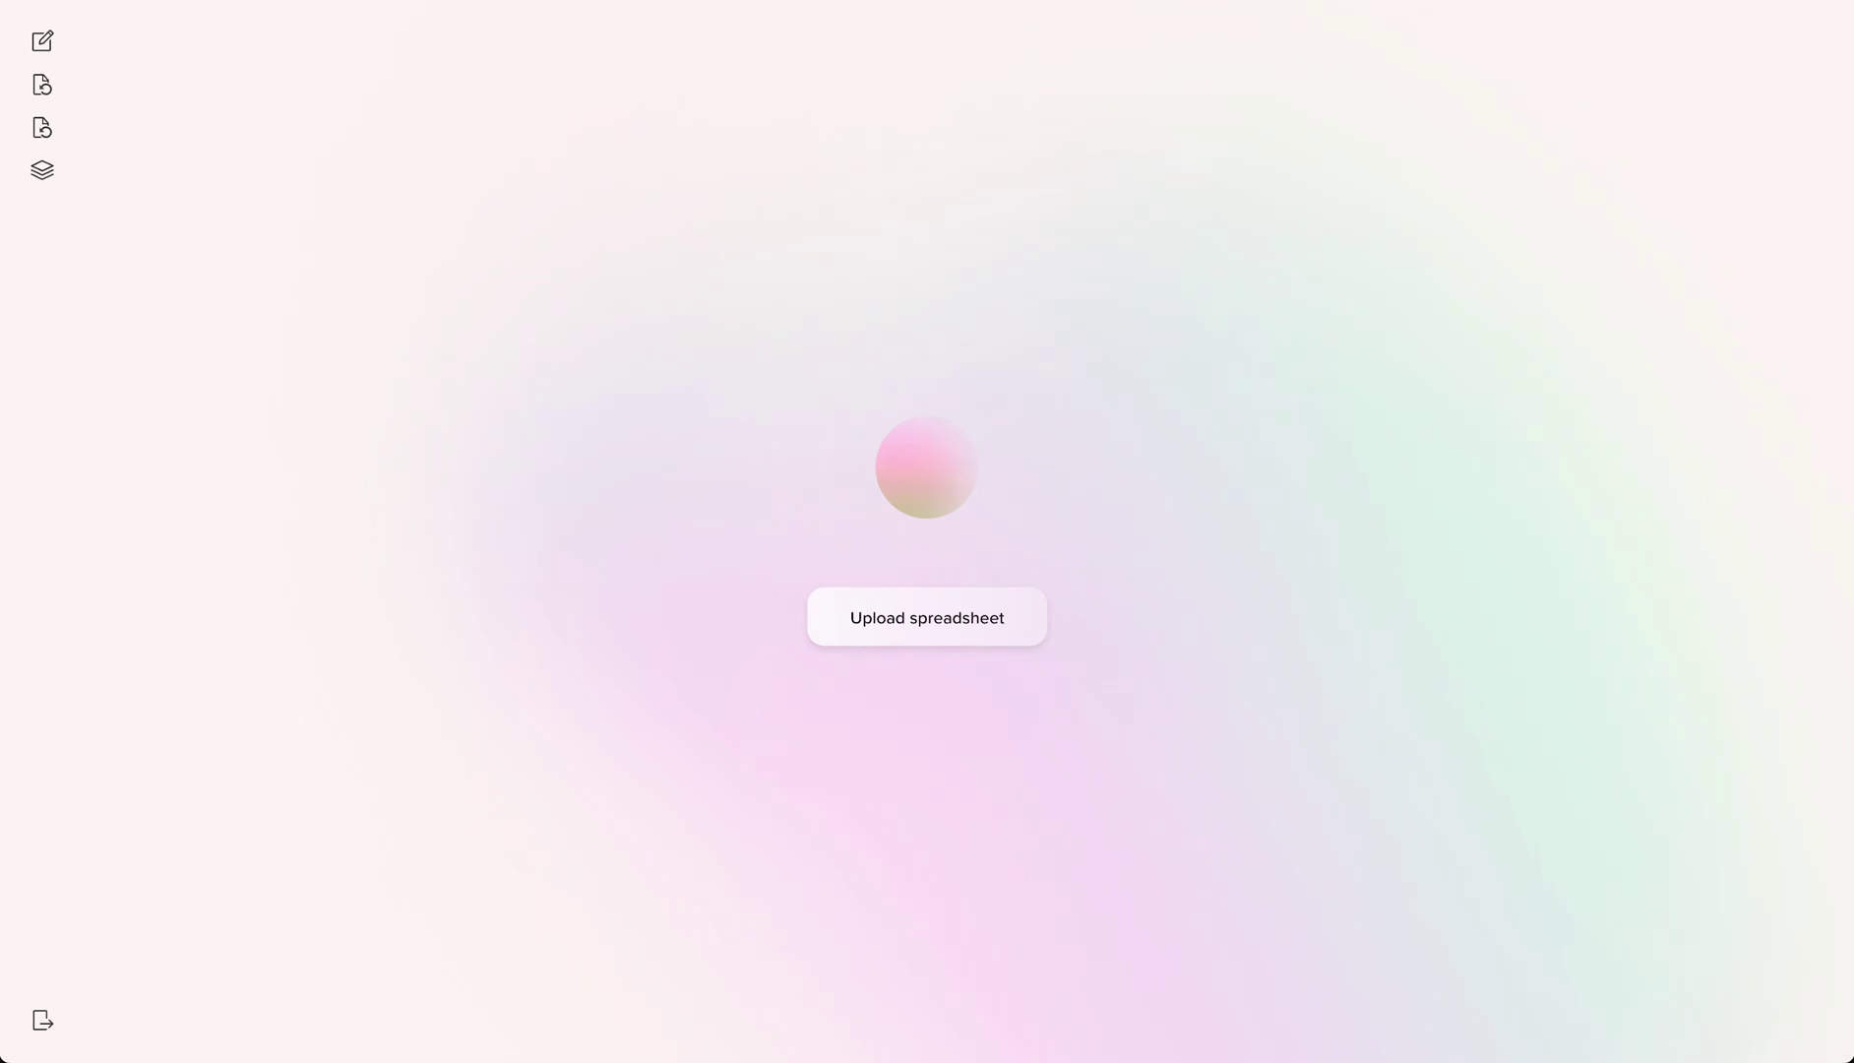
- Load the 'historical sales data - updated revenue' spreadsheet from Google Drive into the chat
{"action": "left_click", "coordinate": [916, 627]}
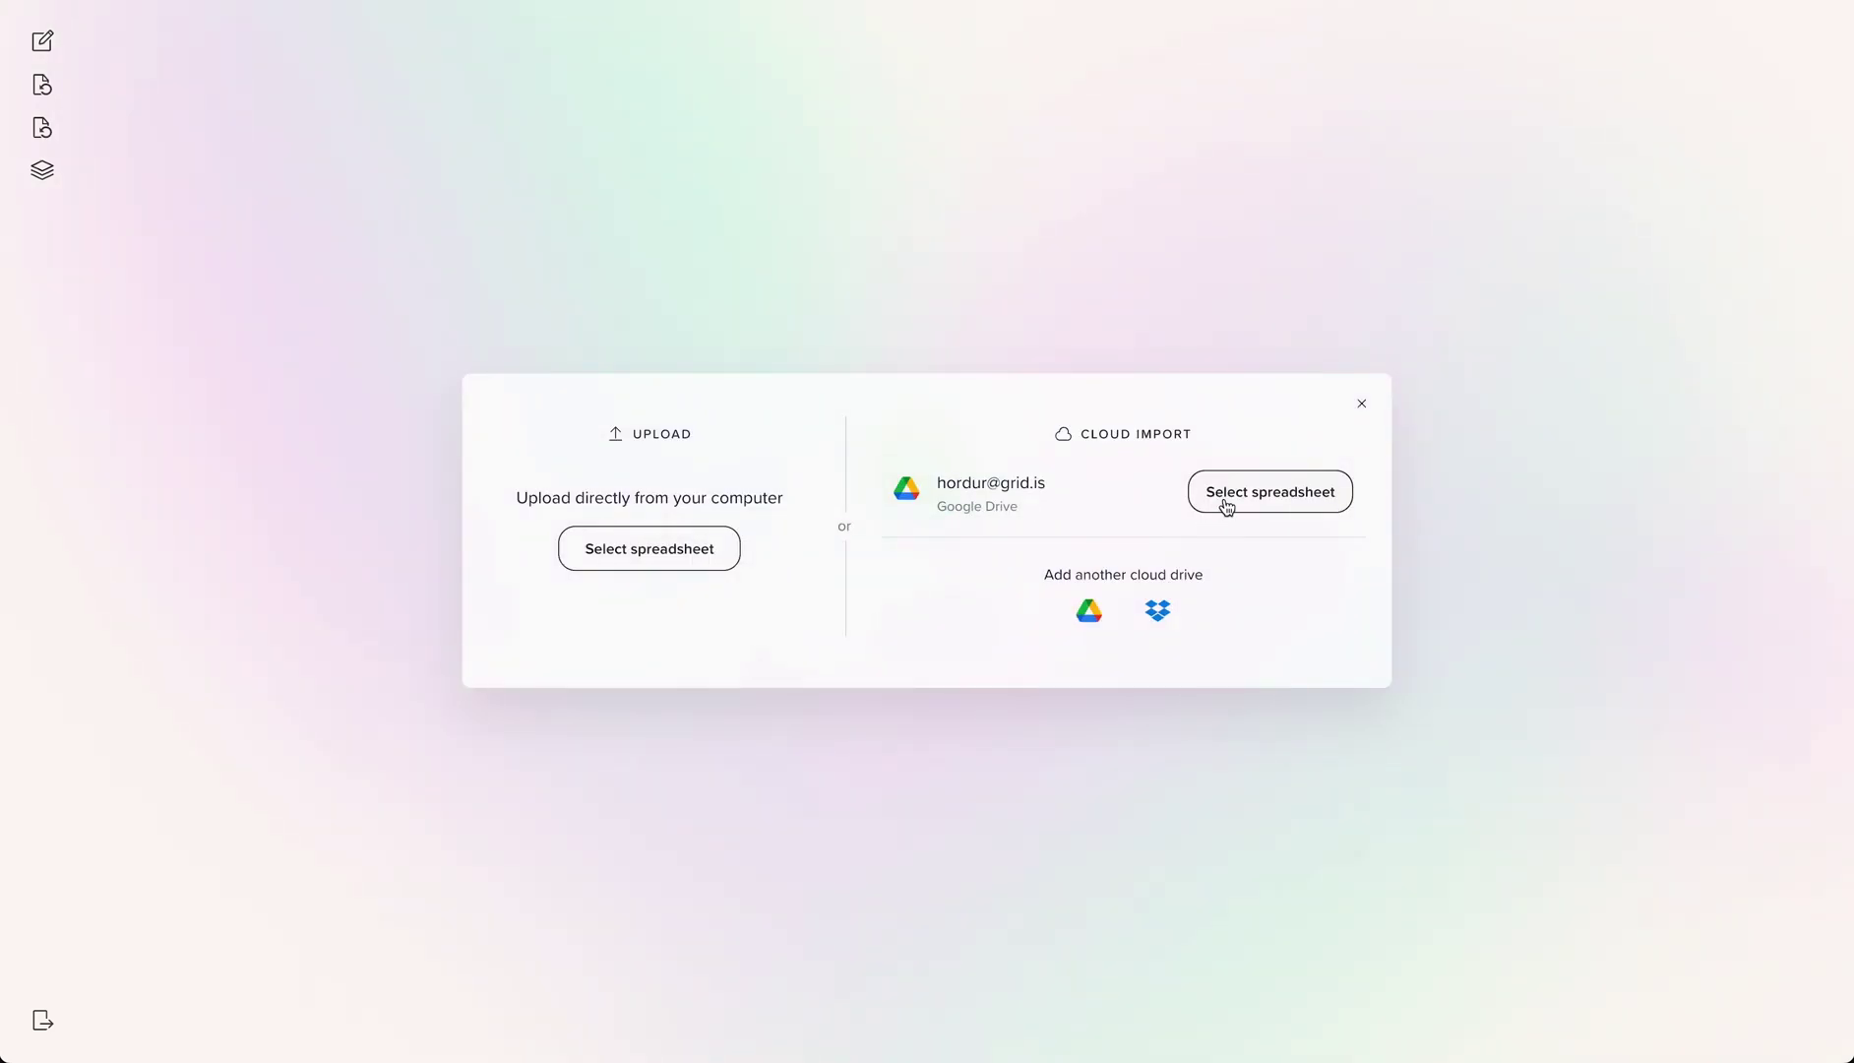
{"action": "left_click", "coordinate": [1225, 500]}
{"action": "double_click", "coordinate": [884, 379]}
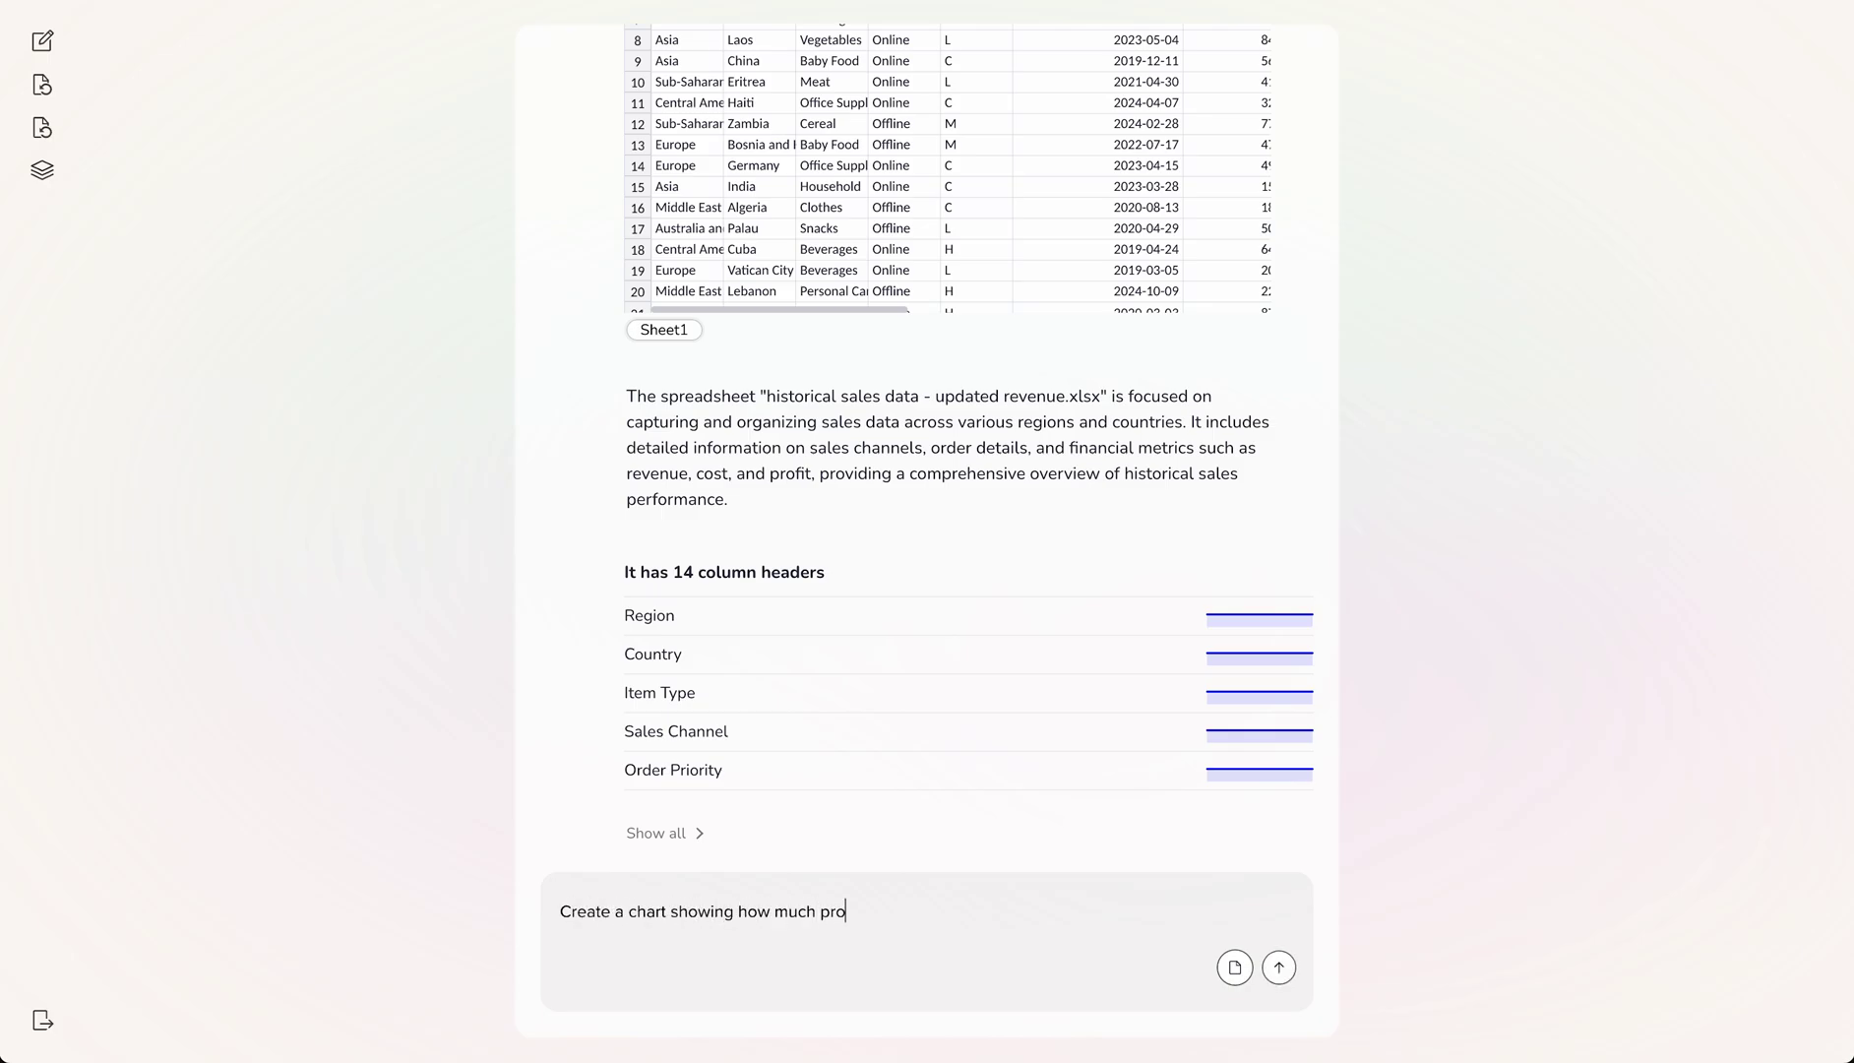
- Ask GRID to 'Create a chart showing how much profit we make from each product'
{"action": "type", "text": "fit we make from each product"}
{"action": "key", "text": "Return"}
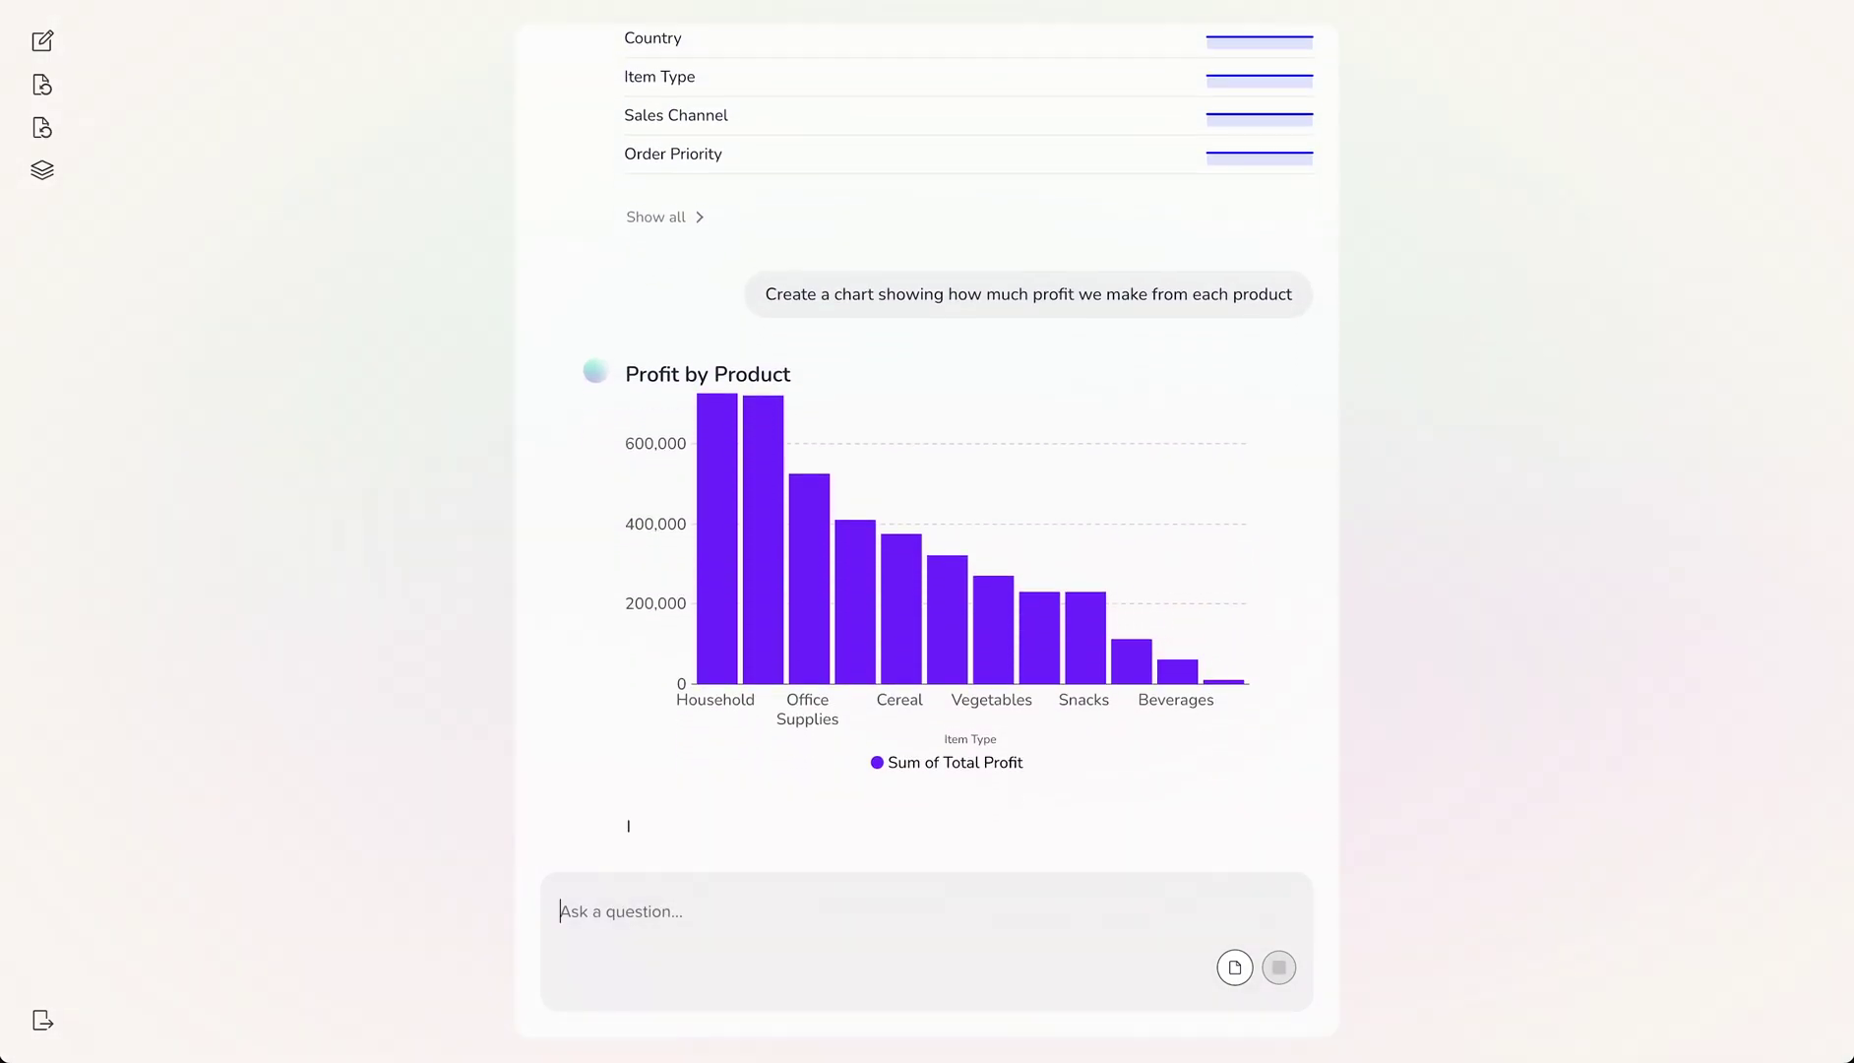
{"action": "mouse_move", "coordinate": [722, 571]}
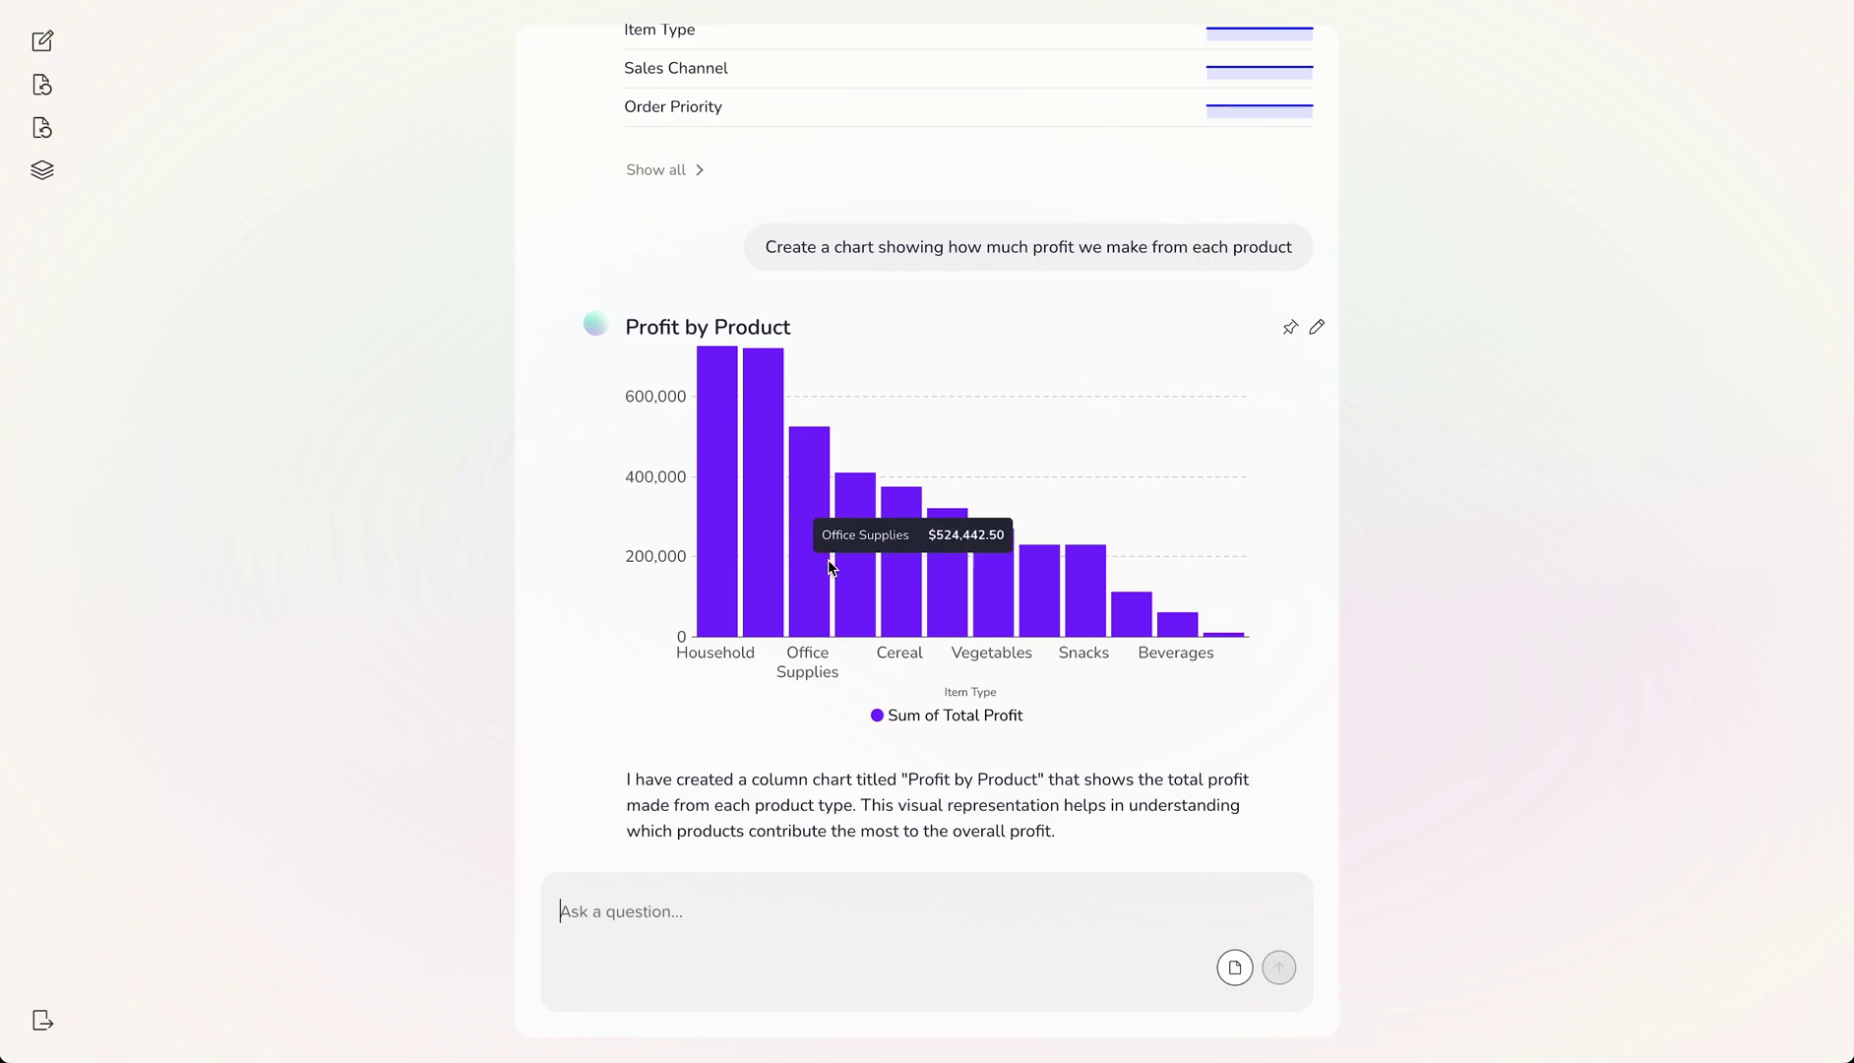
- Filter the Profit by Product chart to Order Date >= 2024-01-01
{"action": "left_click", "coordinate": [1316, 329]}
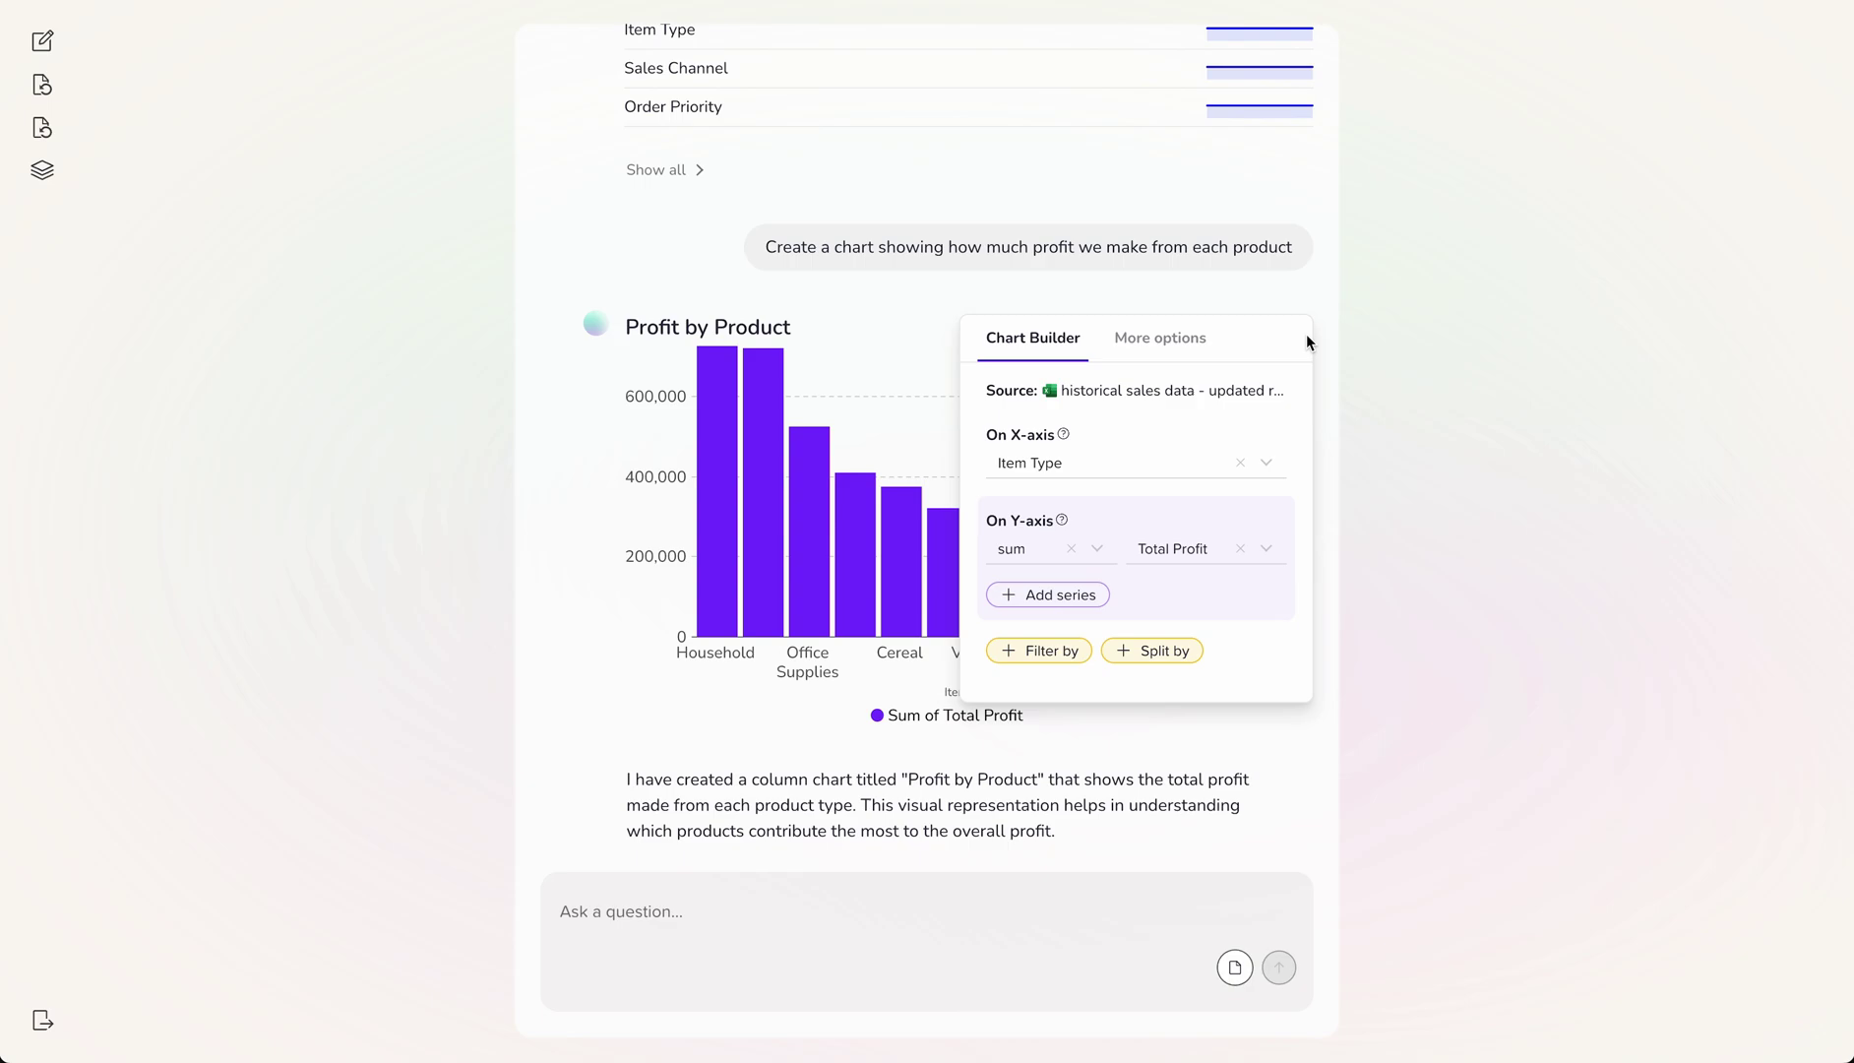
{"action": "left_click", "coordinate": [1056, 652]}
{"action": "left_click", "coordinate": [1059, 687]}
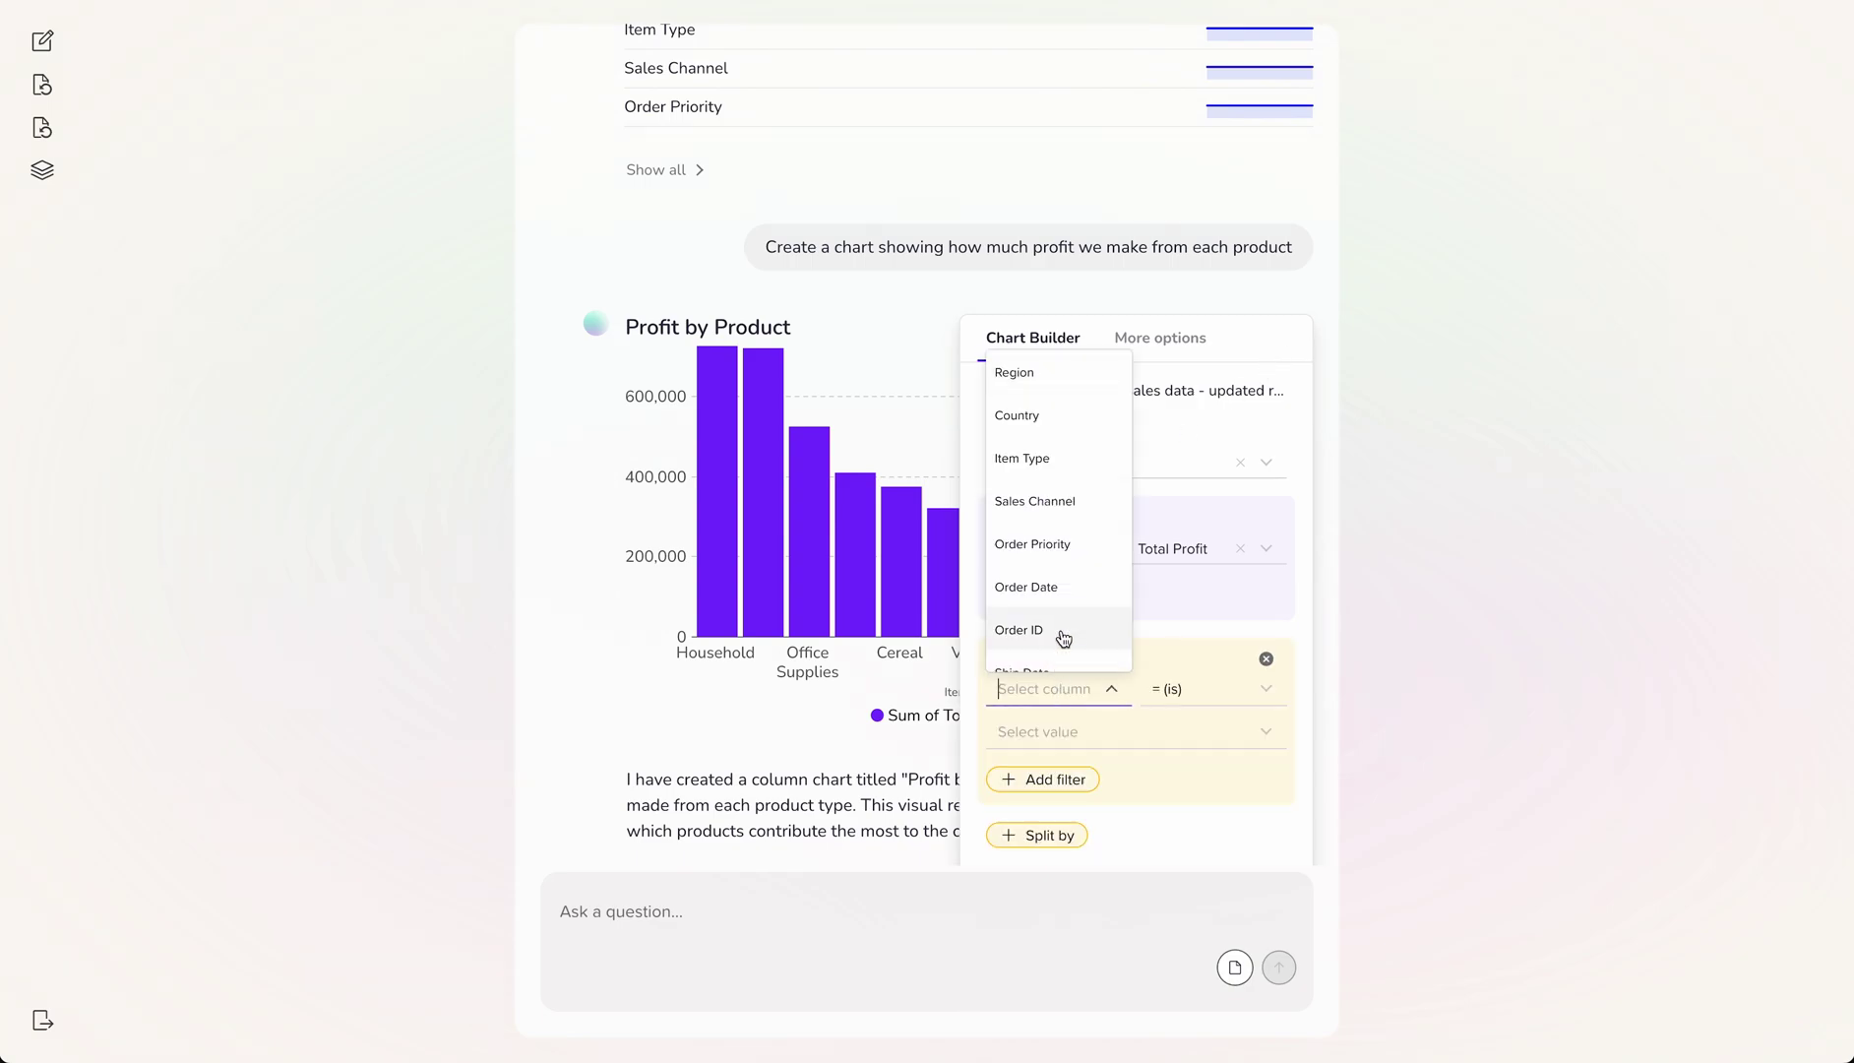
{"action": "left_click", "coordinate": [1060, 588]}
{"action": "left_click", "coordinate": [1165, 679]}
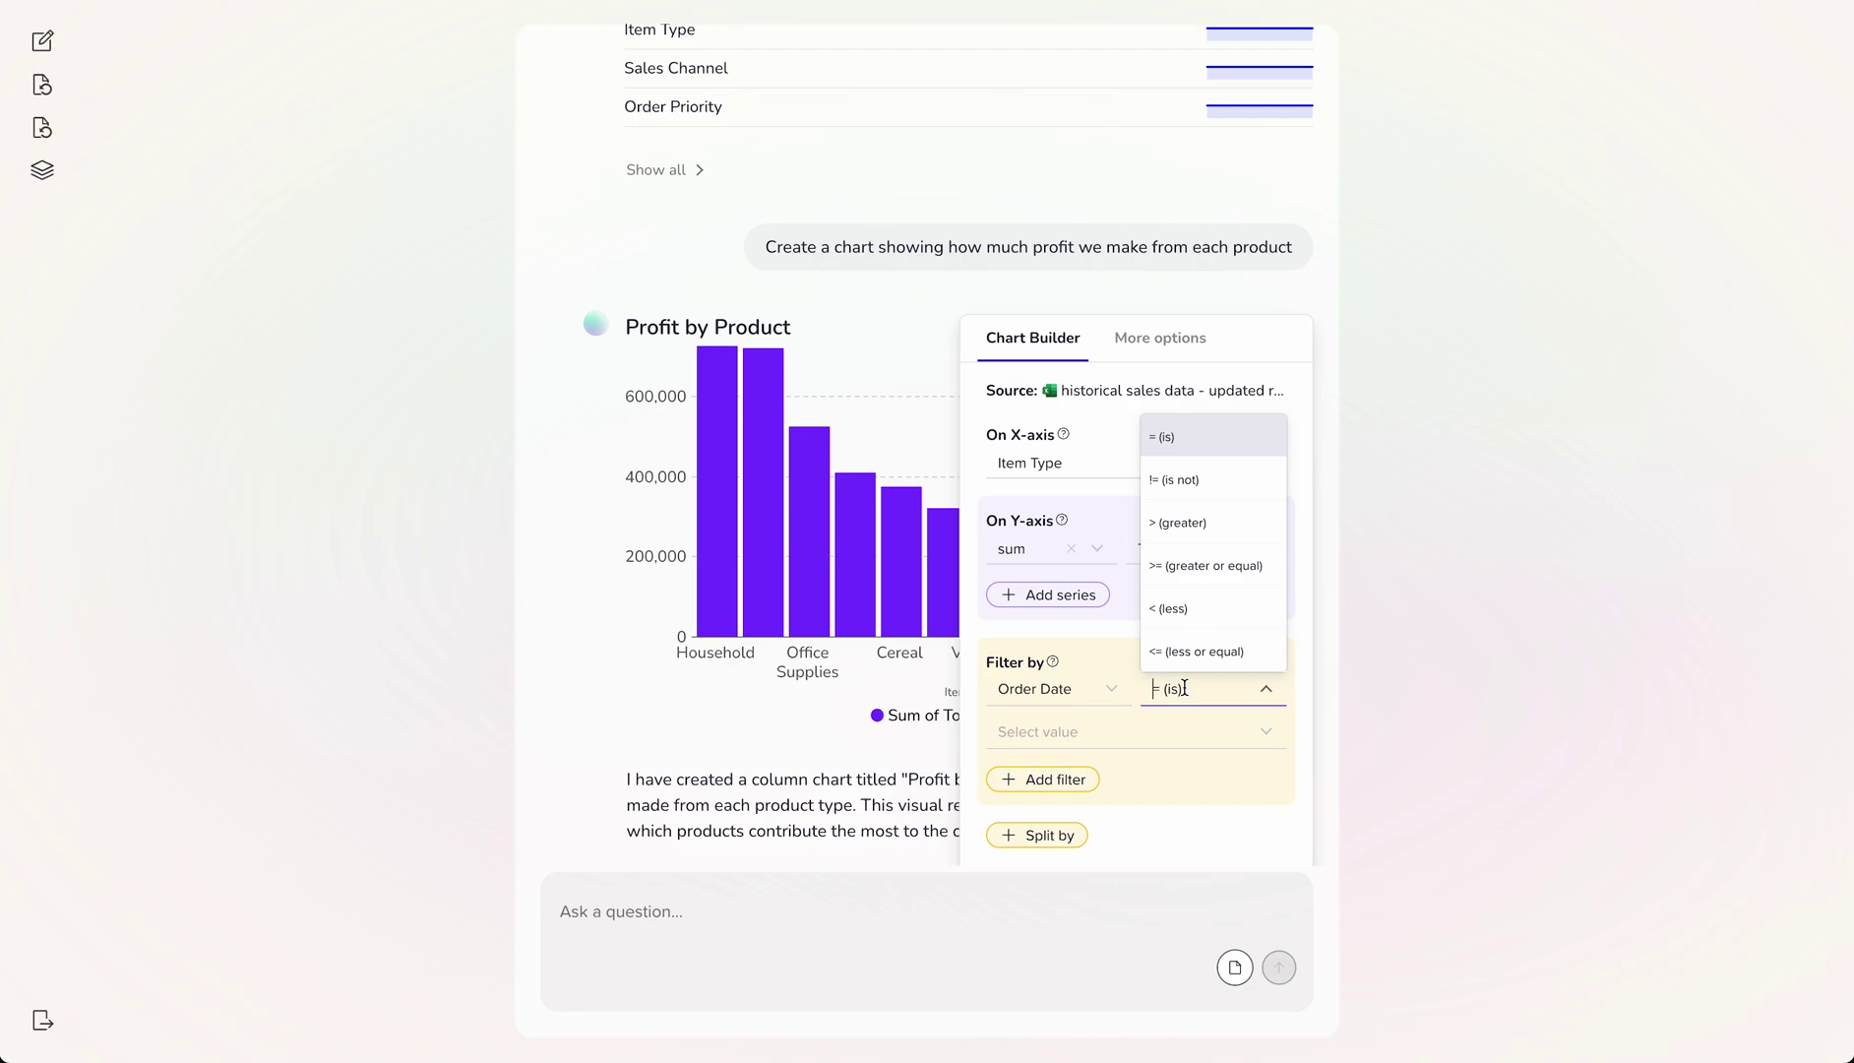
{"action": "left_click", "coordinate": [1216, 565]}
{"action": "left_click", "coordinate": [1142, 721]}
{"action": "type", "text": "2024"}
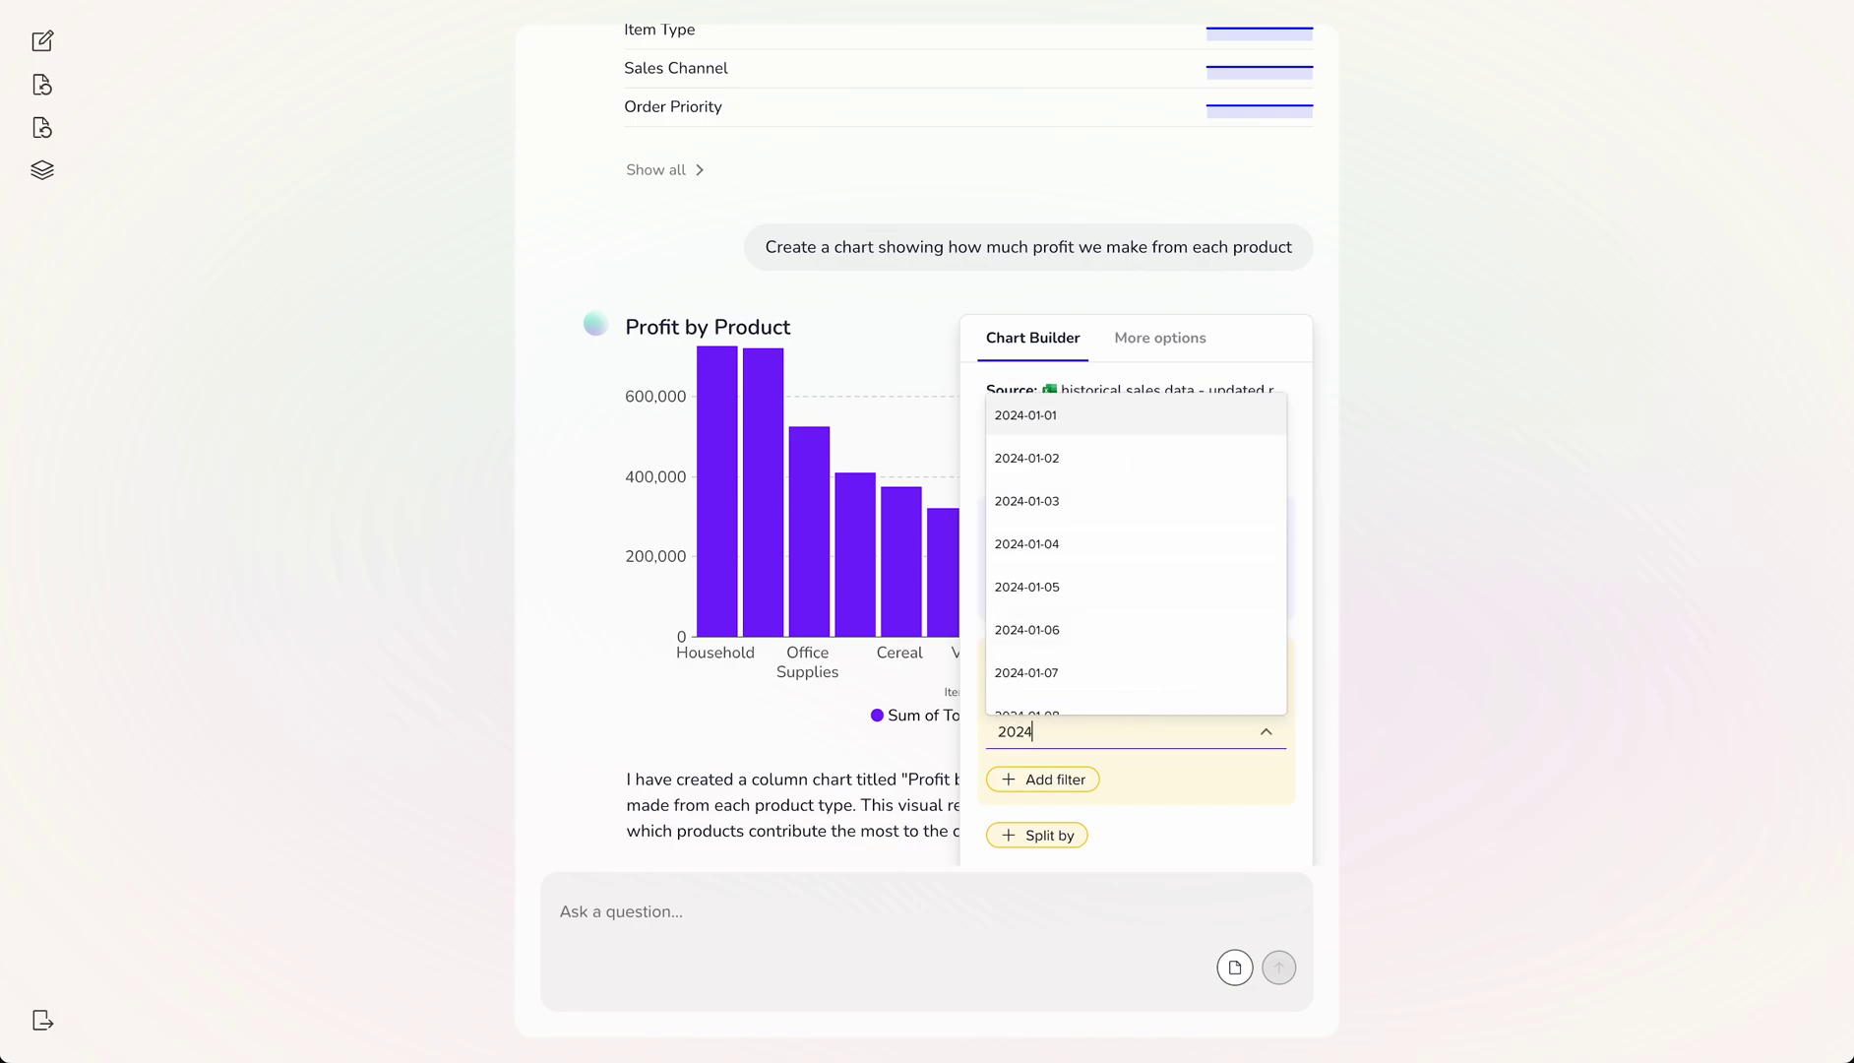
{"action": "left_click", "coordinate": [1137, 426]}
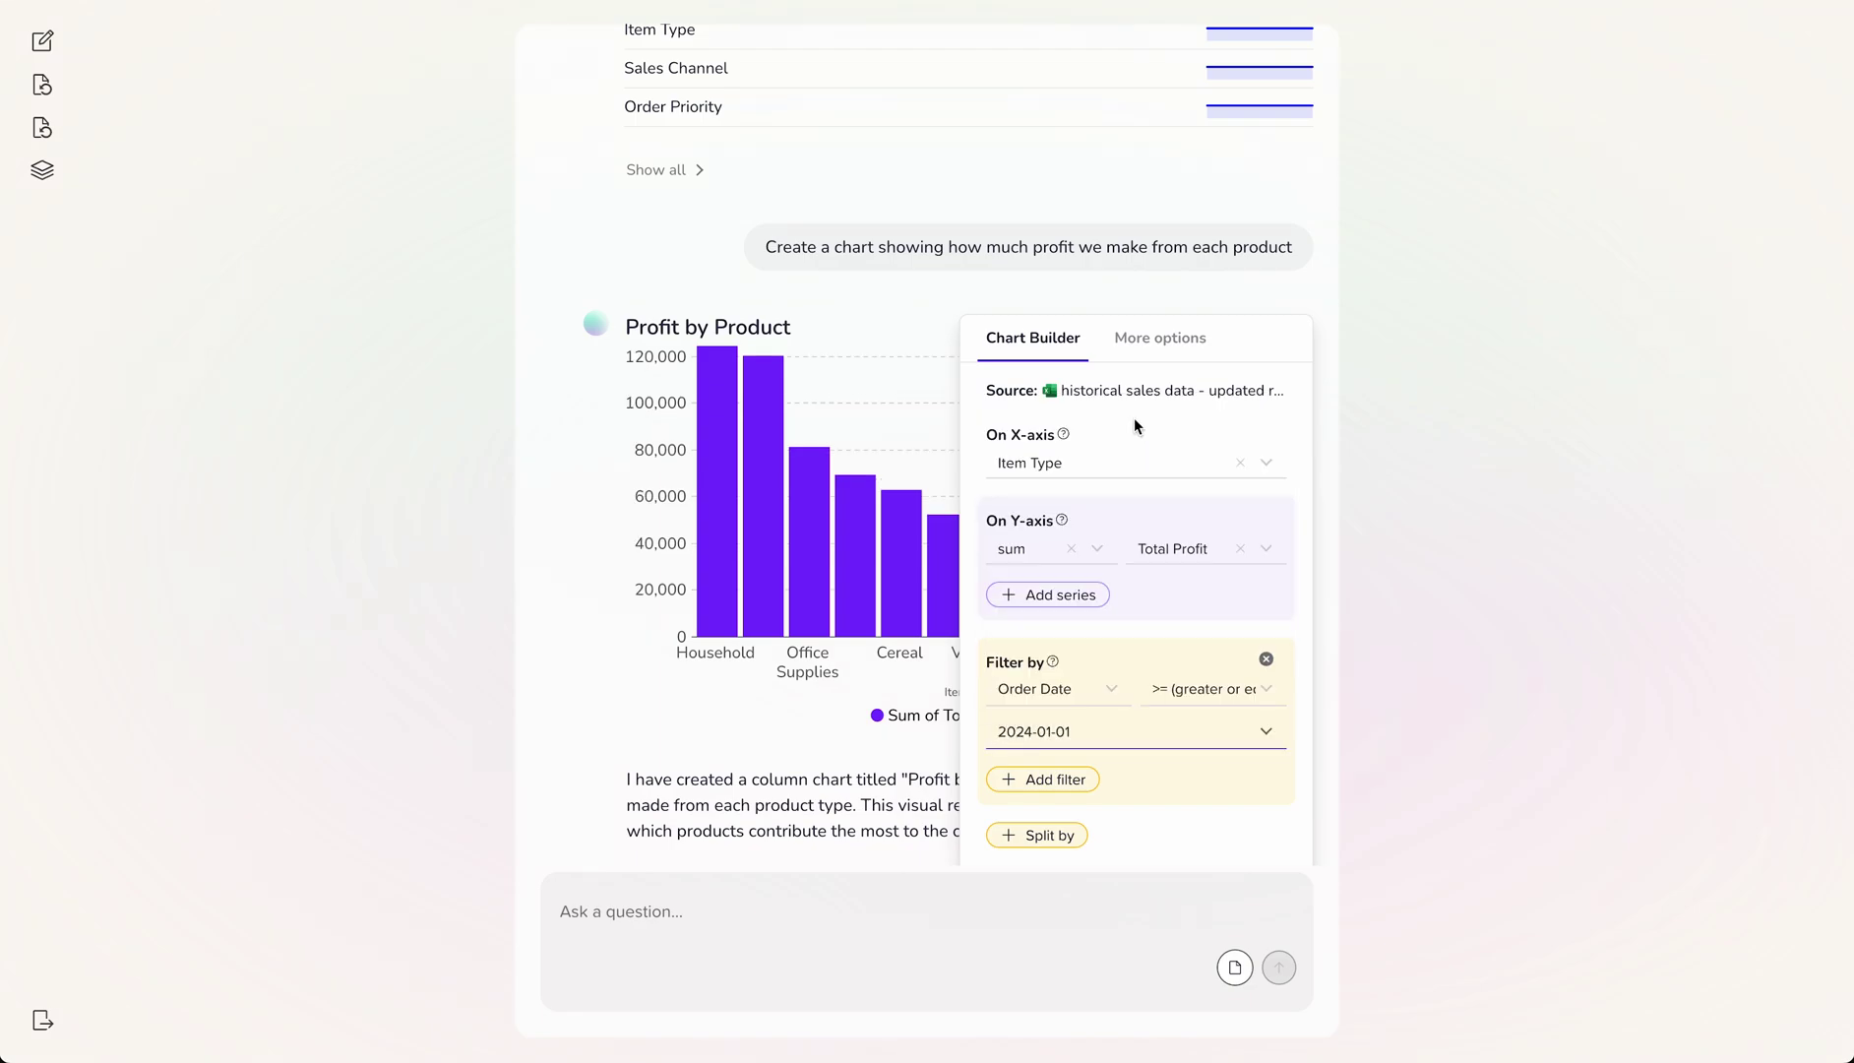
- Format the Y axis as US dollar currency and enable Color by point
{"action": "left_click", "coordinate": [1158, 345]}
{"action": "left_click", "coordinate": [1072, 694]}
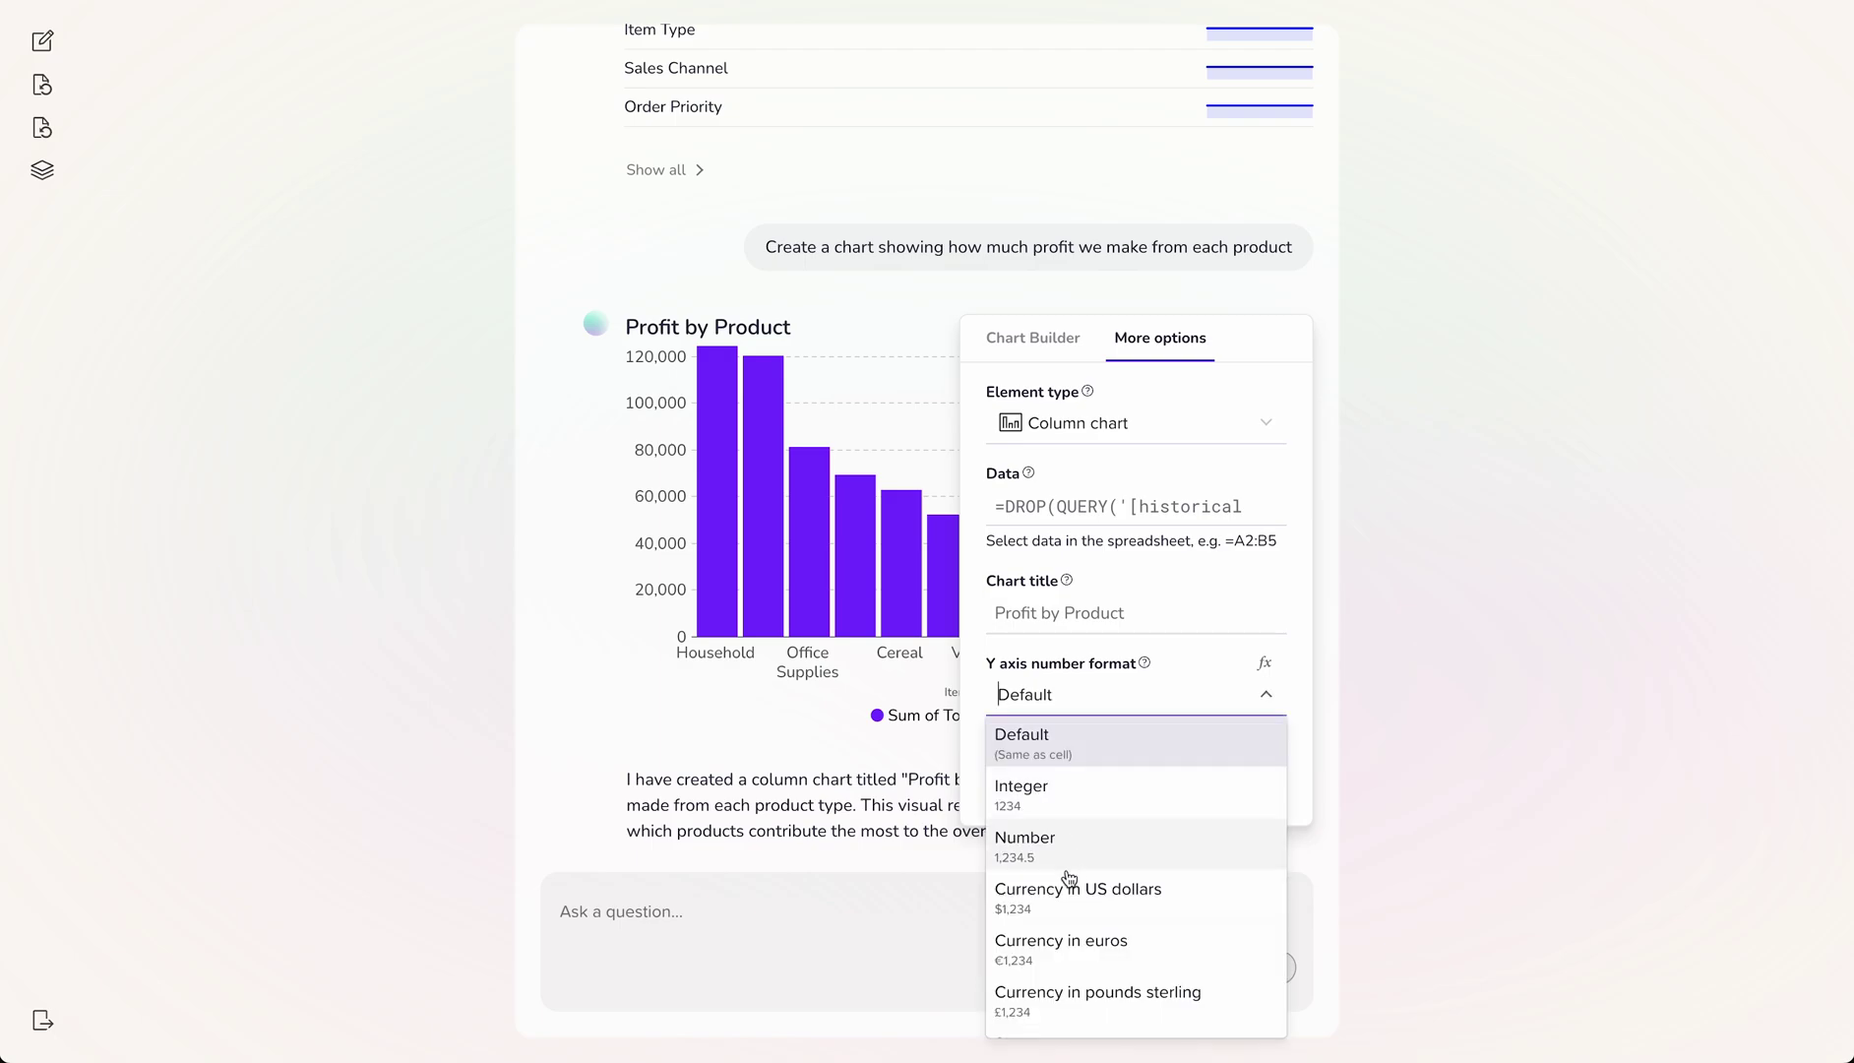
{"action": "left_click", "coordinate": [1063, 889]}
{"action": "left_click", "coordinate": [1226, 770]}
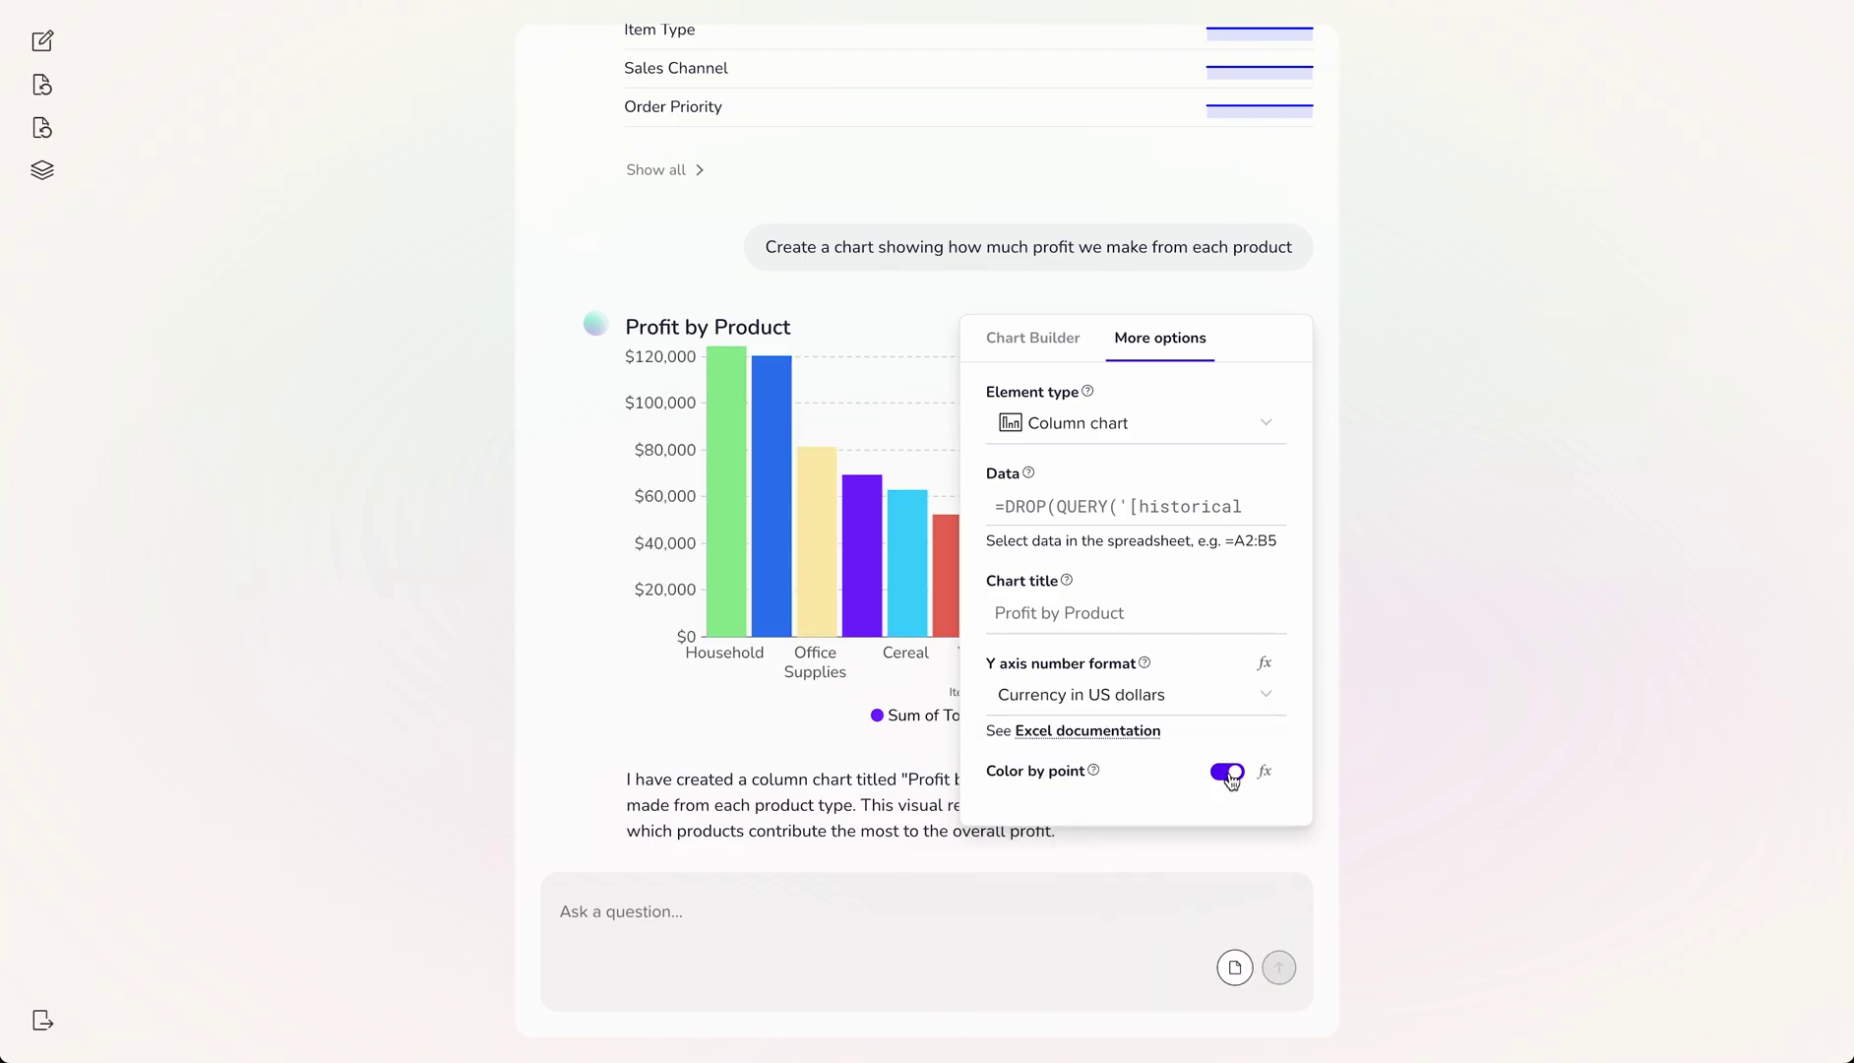
{"action": "mouse_move", "coordinate": [1201, 623]}
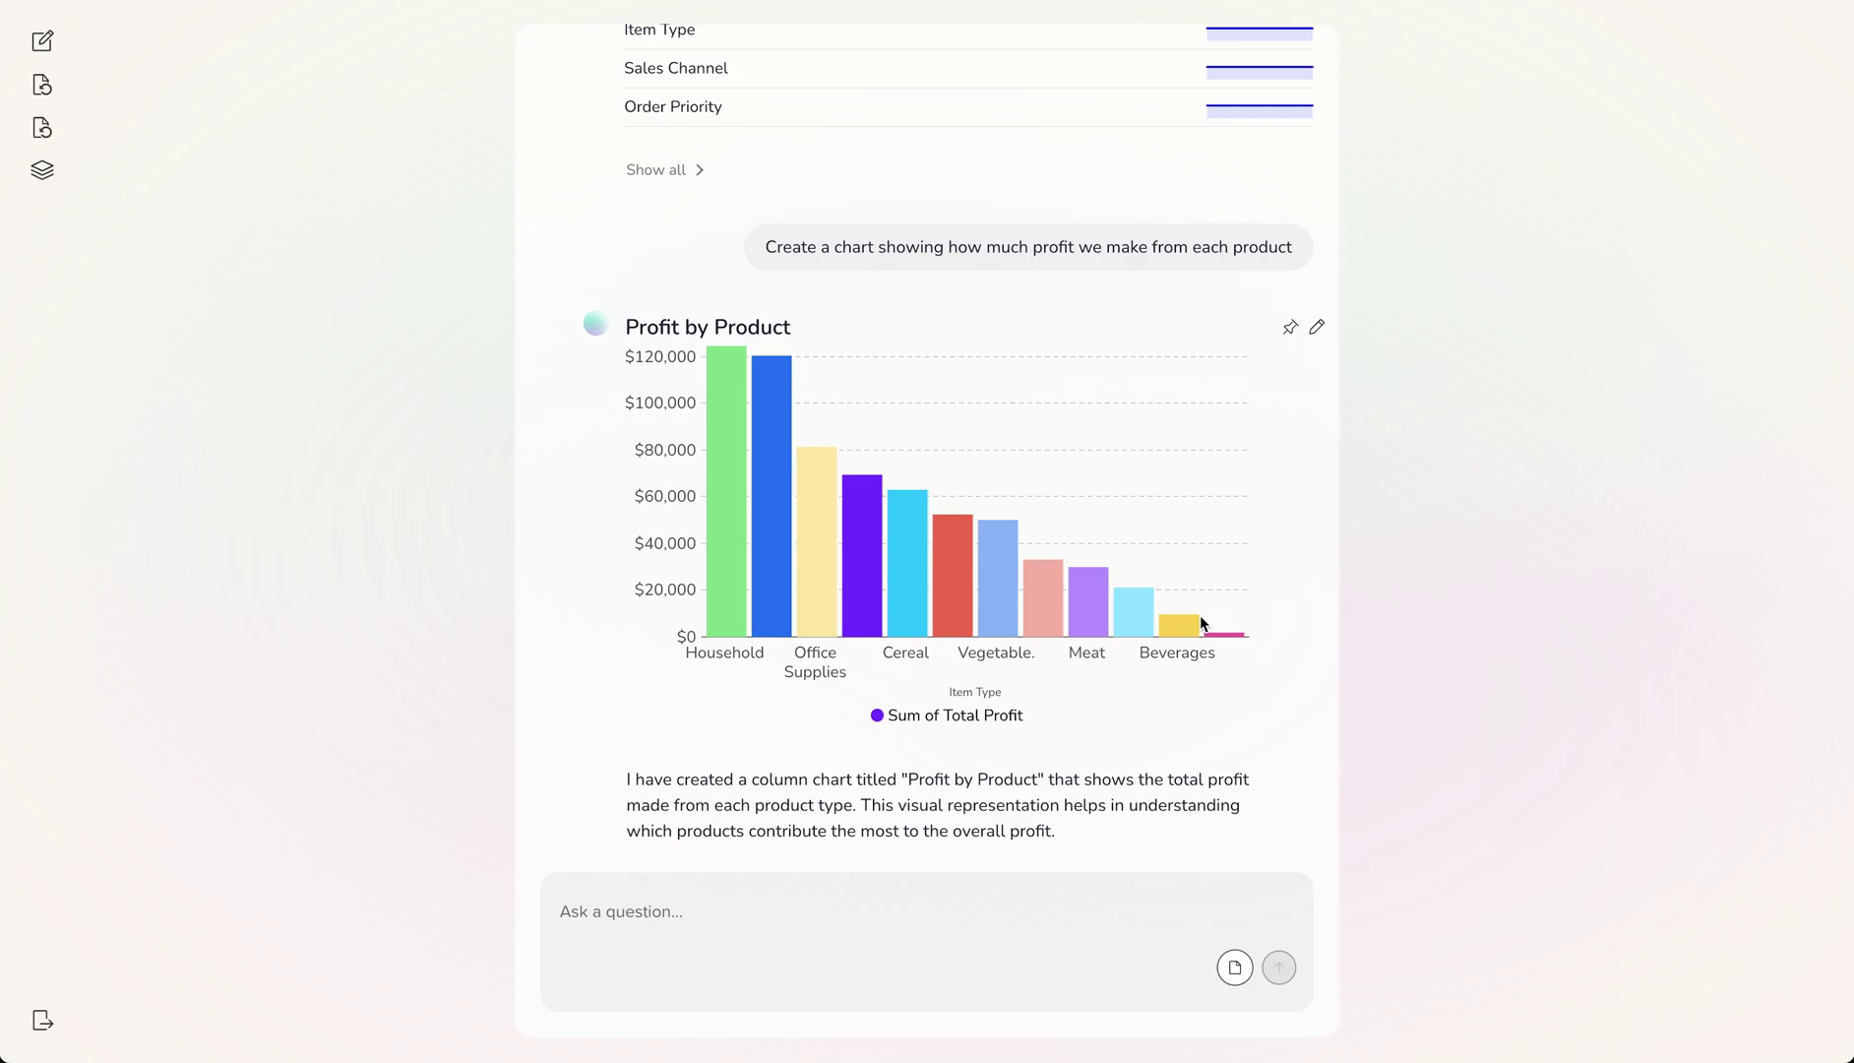
- Pin the Profit by Product chart, request a 2024 monthly profit chart, and pin it too
{"action": "left_click", "coordinate": [1289, 327]}
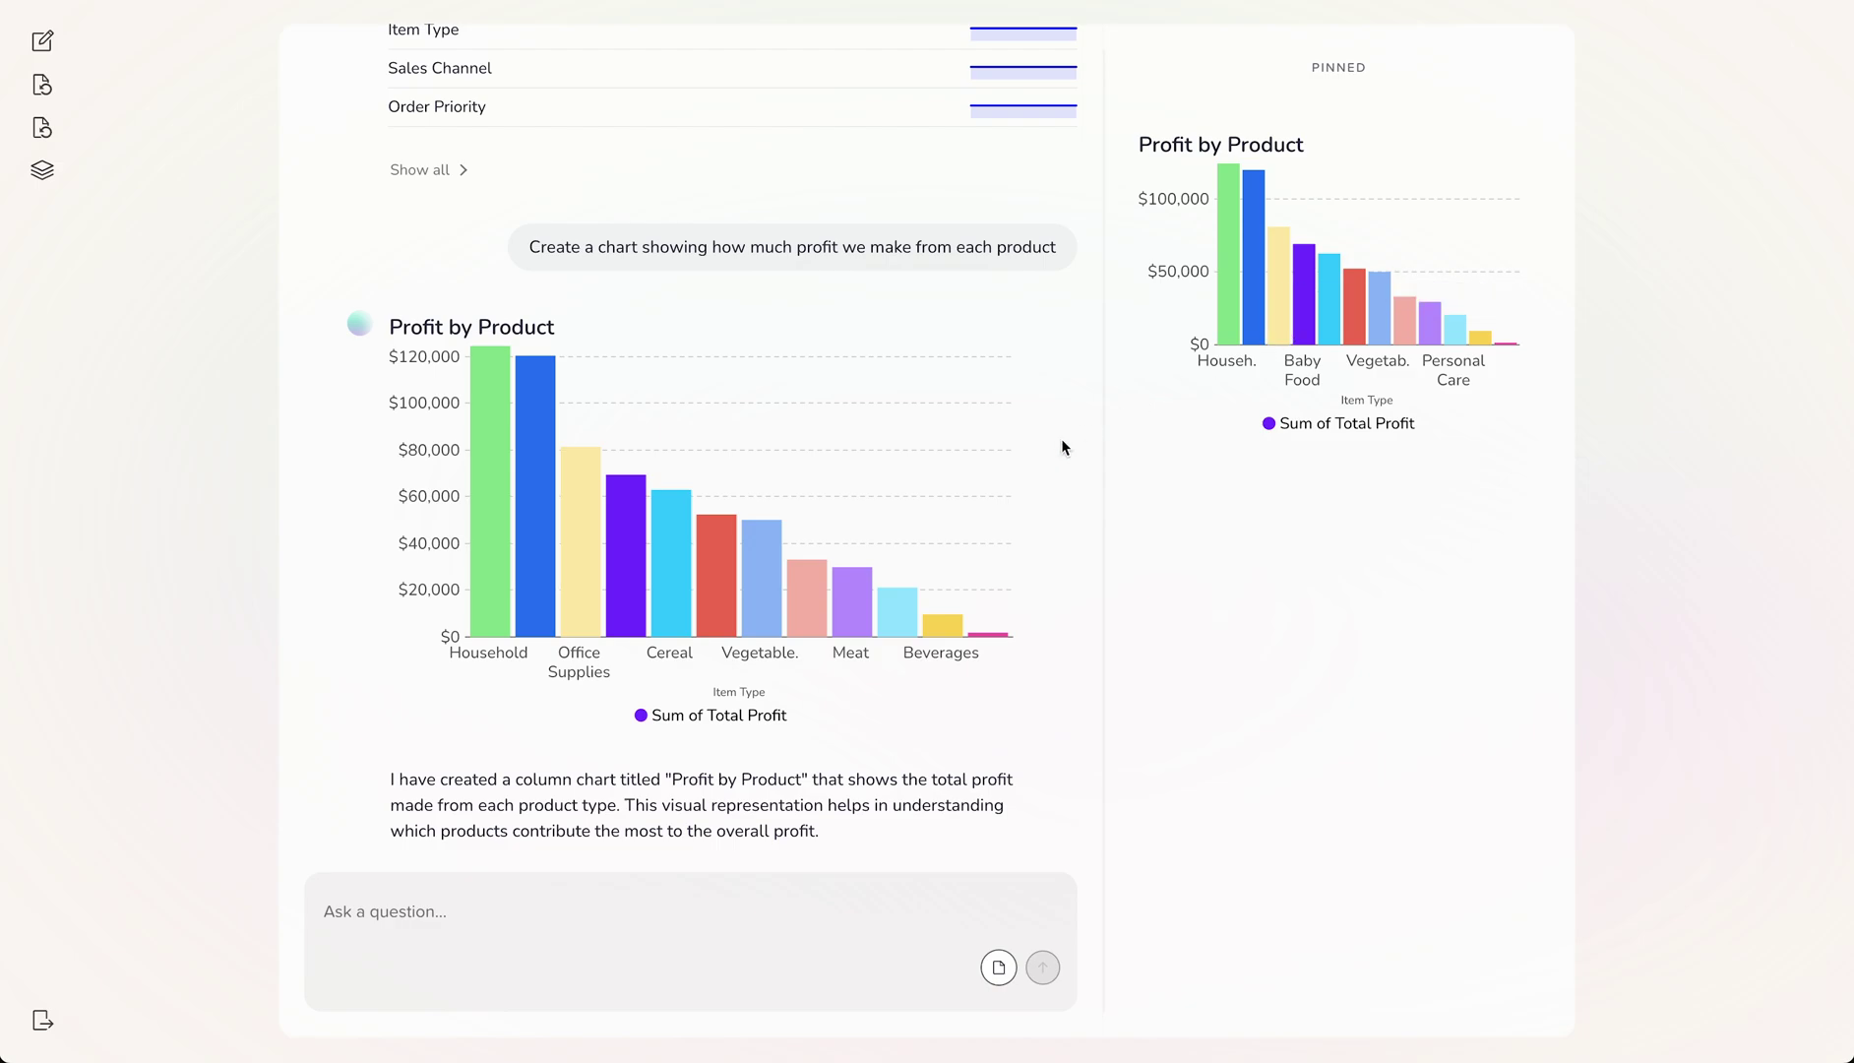
{"action": "left_click", "coordinate": [683, 902]}
{"action": "type", "text": "Show "}
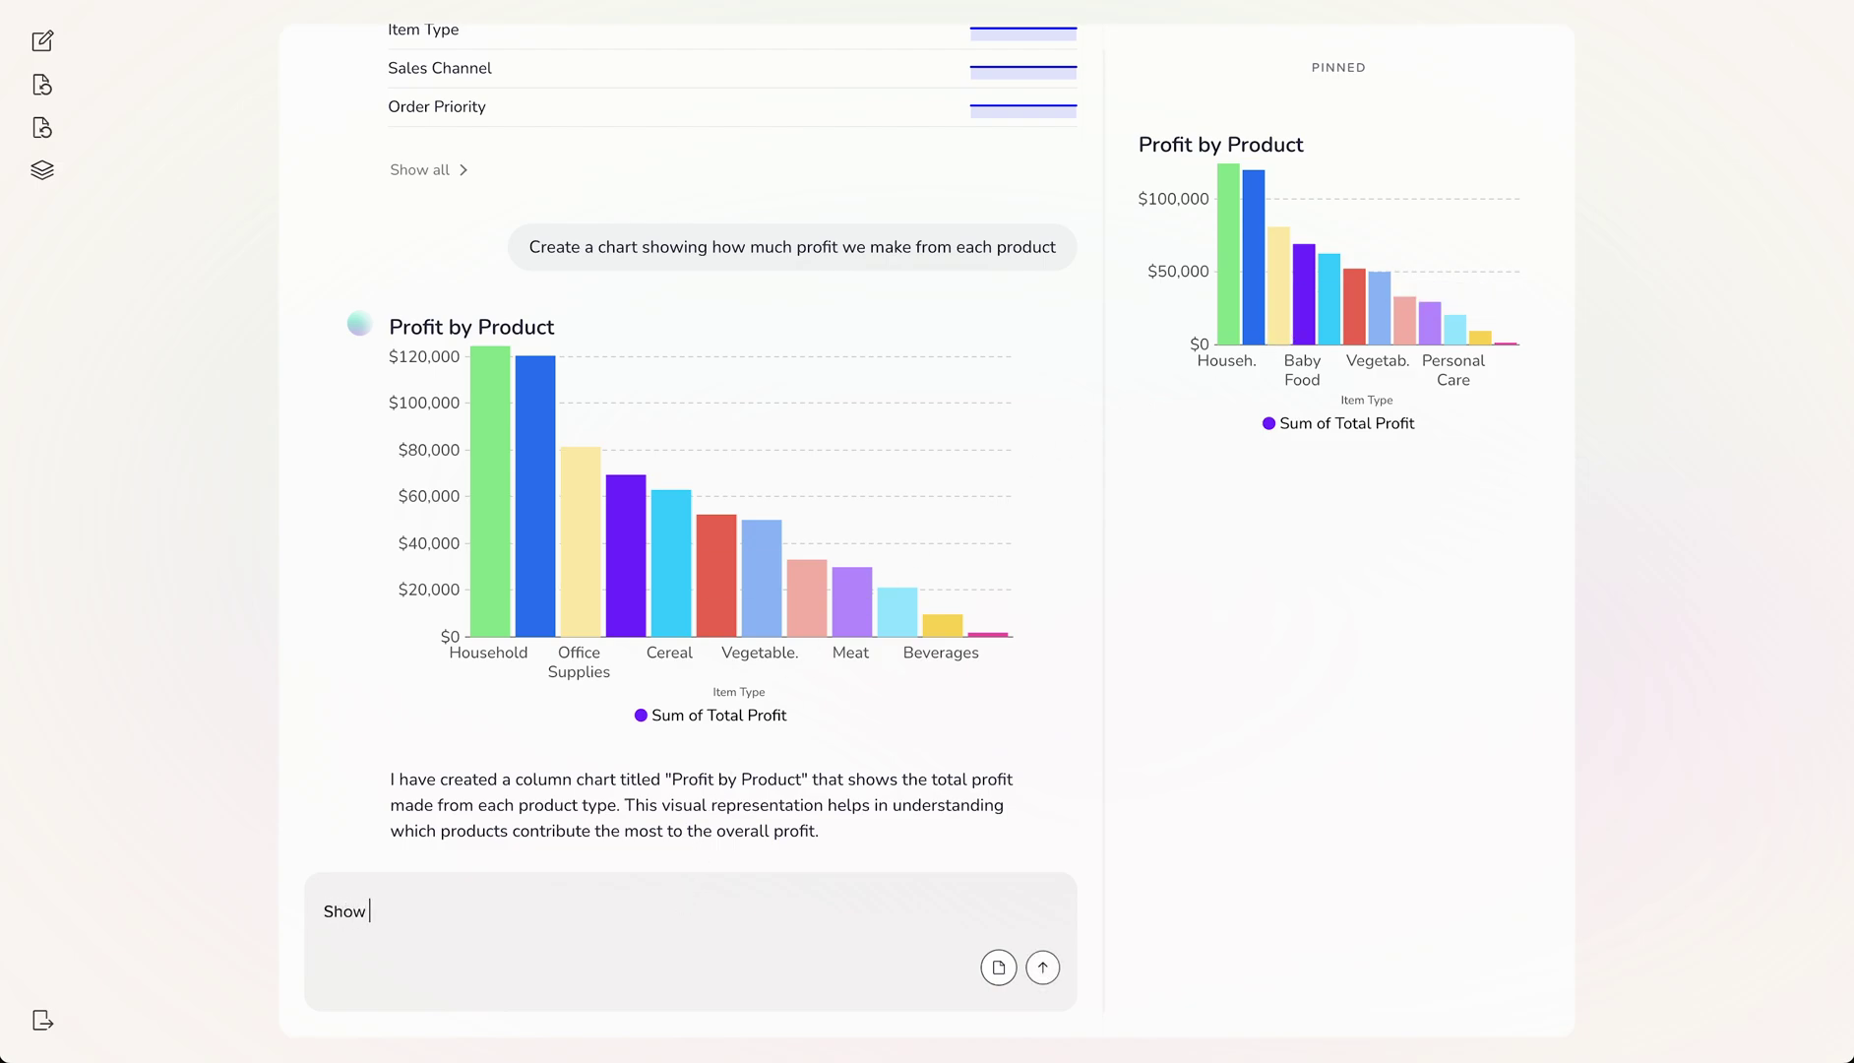
{"action": "type", "text": "me a chart of the profit by month for 2024"}
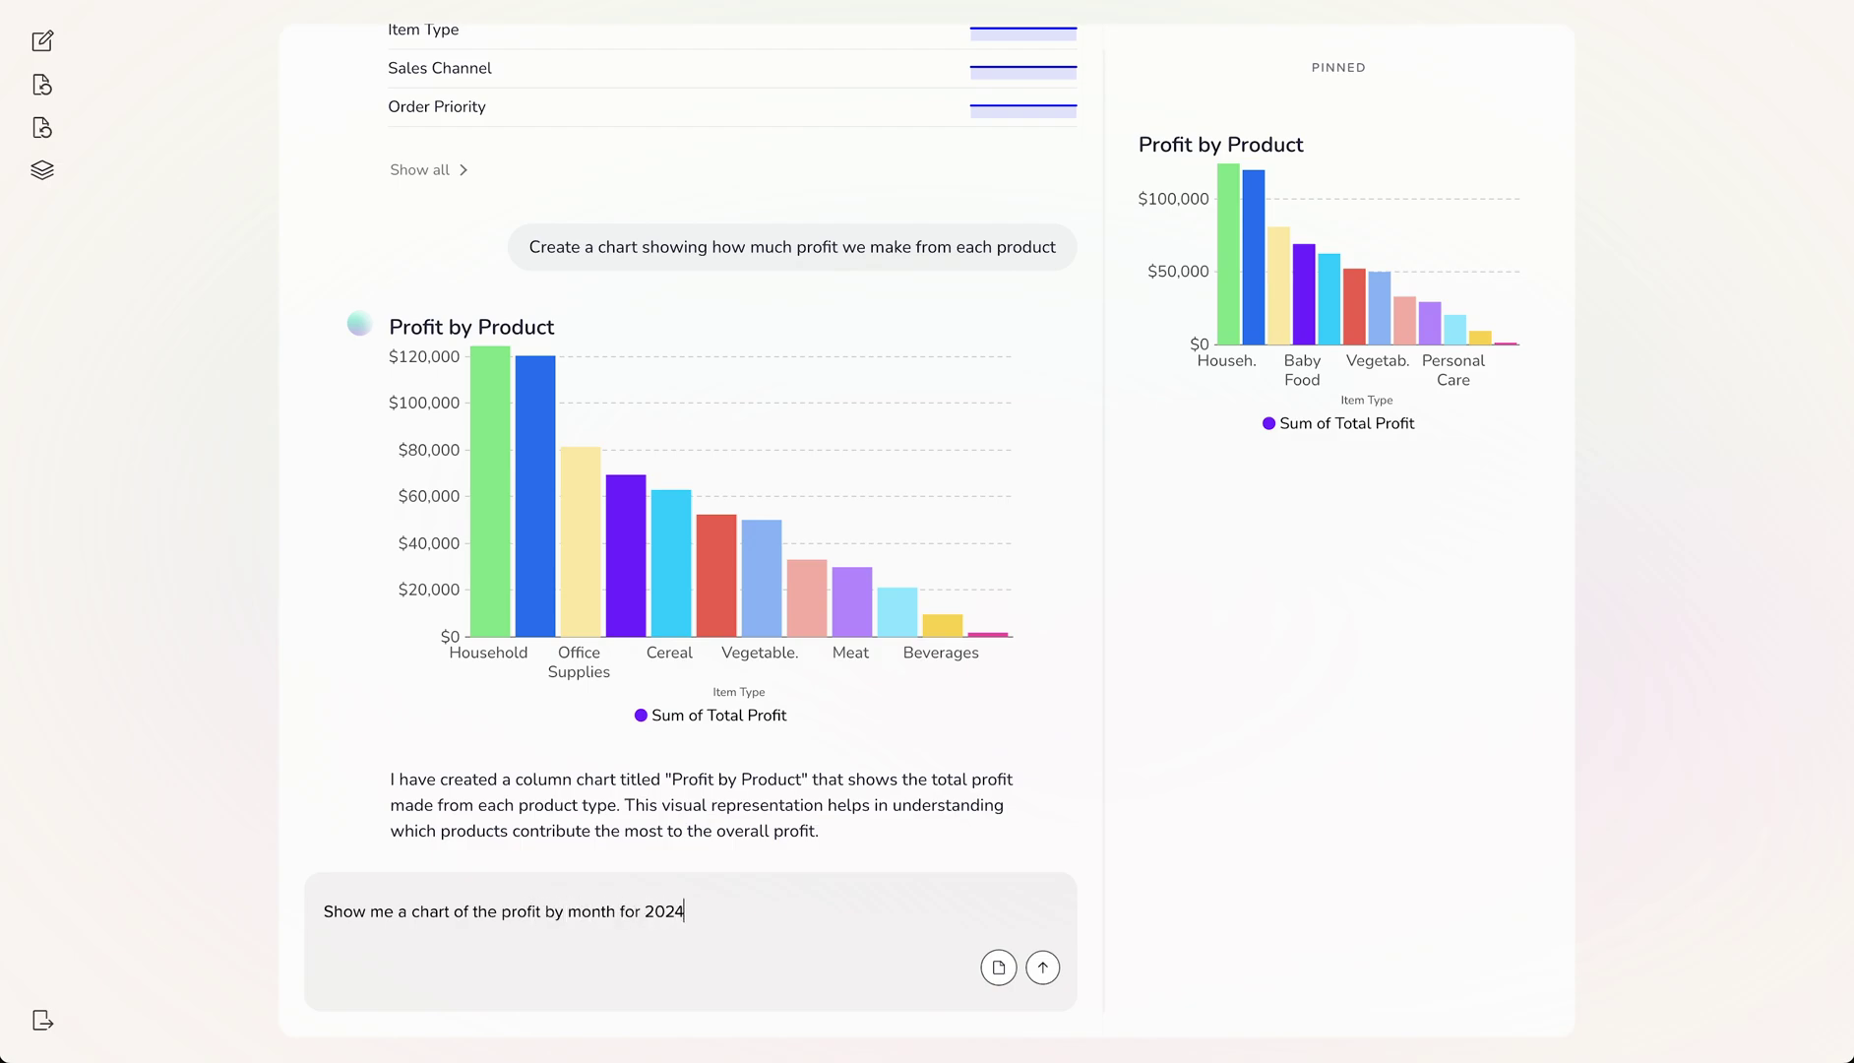
{"action": "key", "text": "Return"}
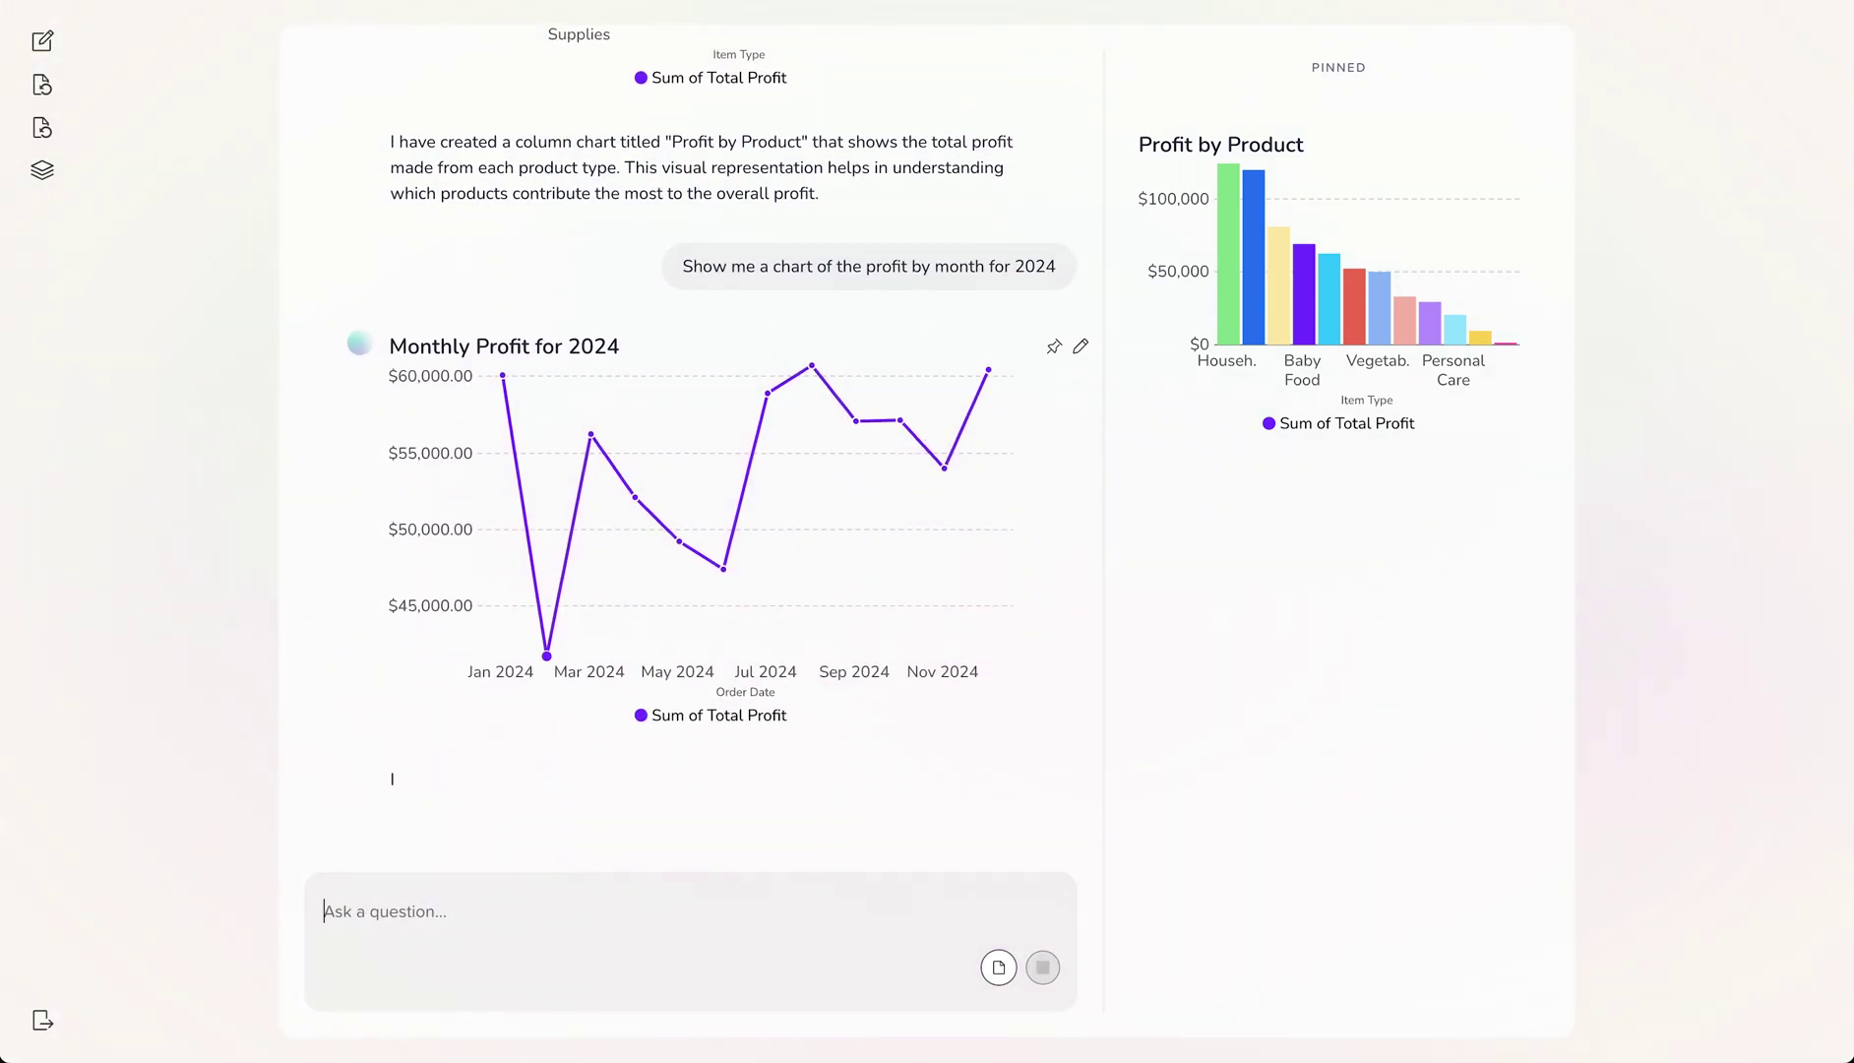
{"action": "mouse_move", "coordinate": [547, 657]}
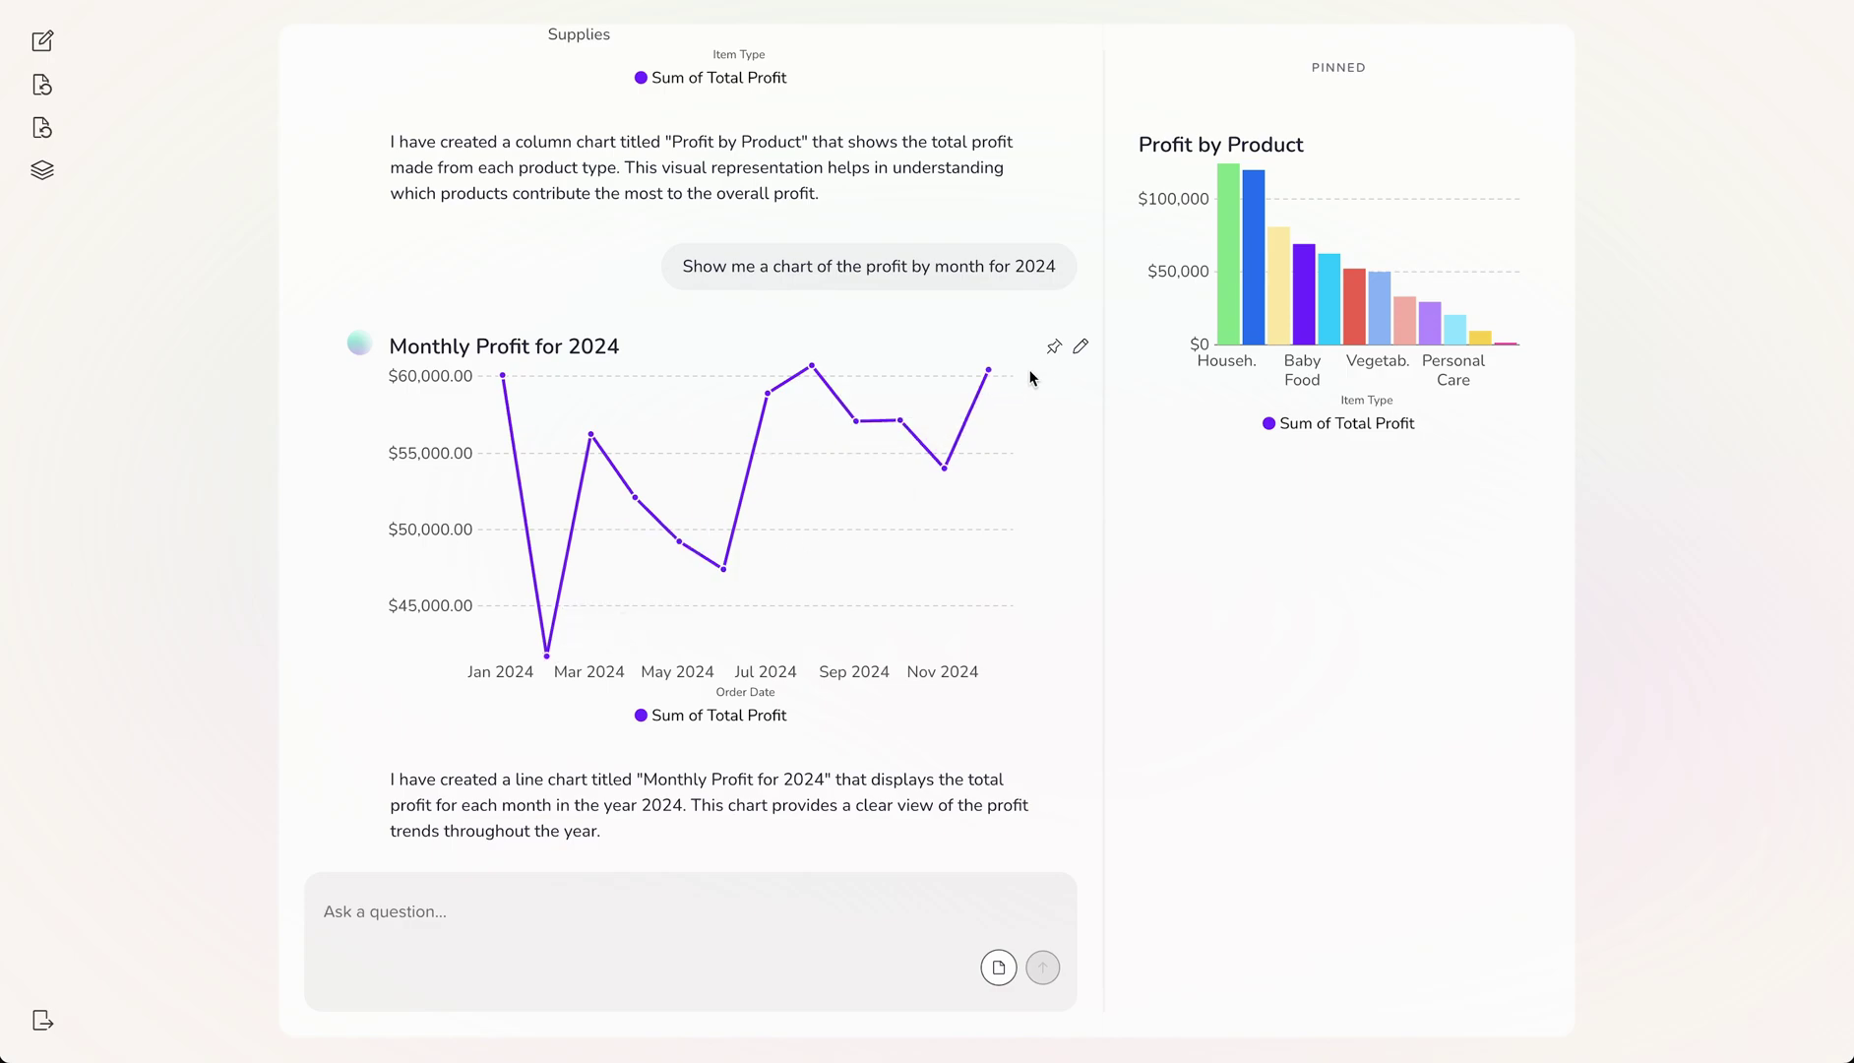
{"action": "left_click", "coordinate": [1054, 349]}
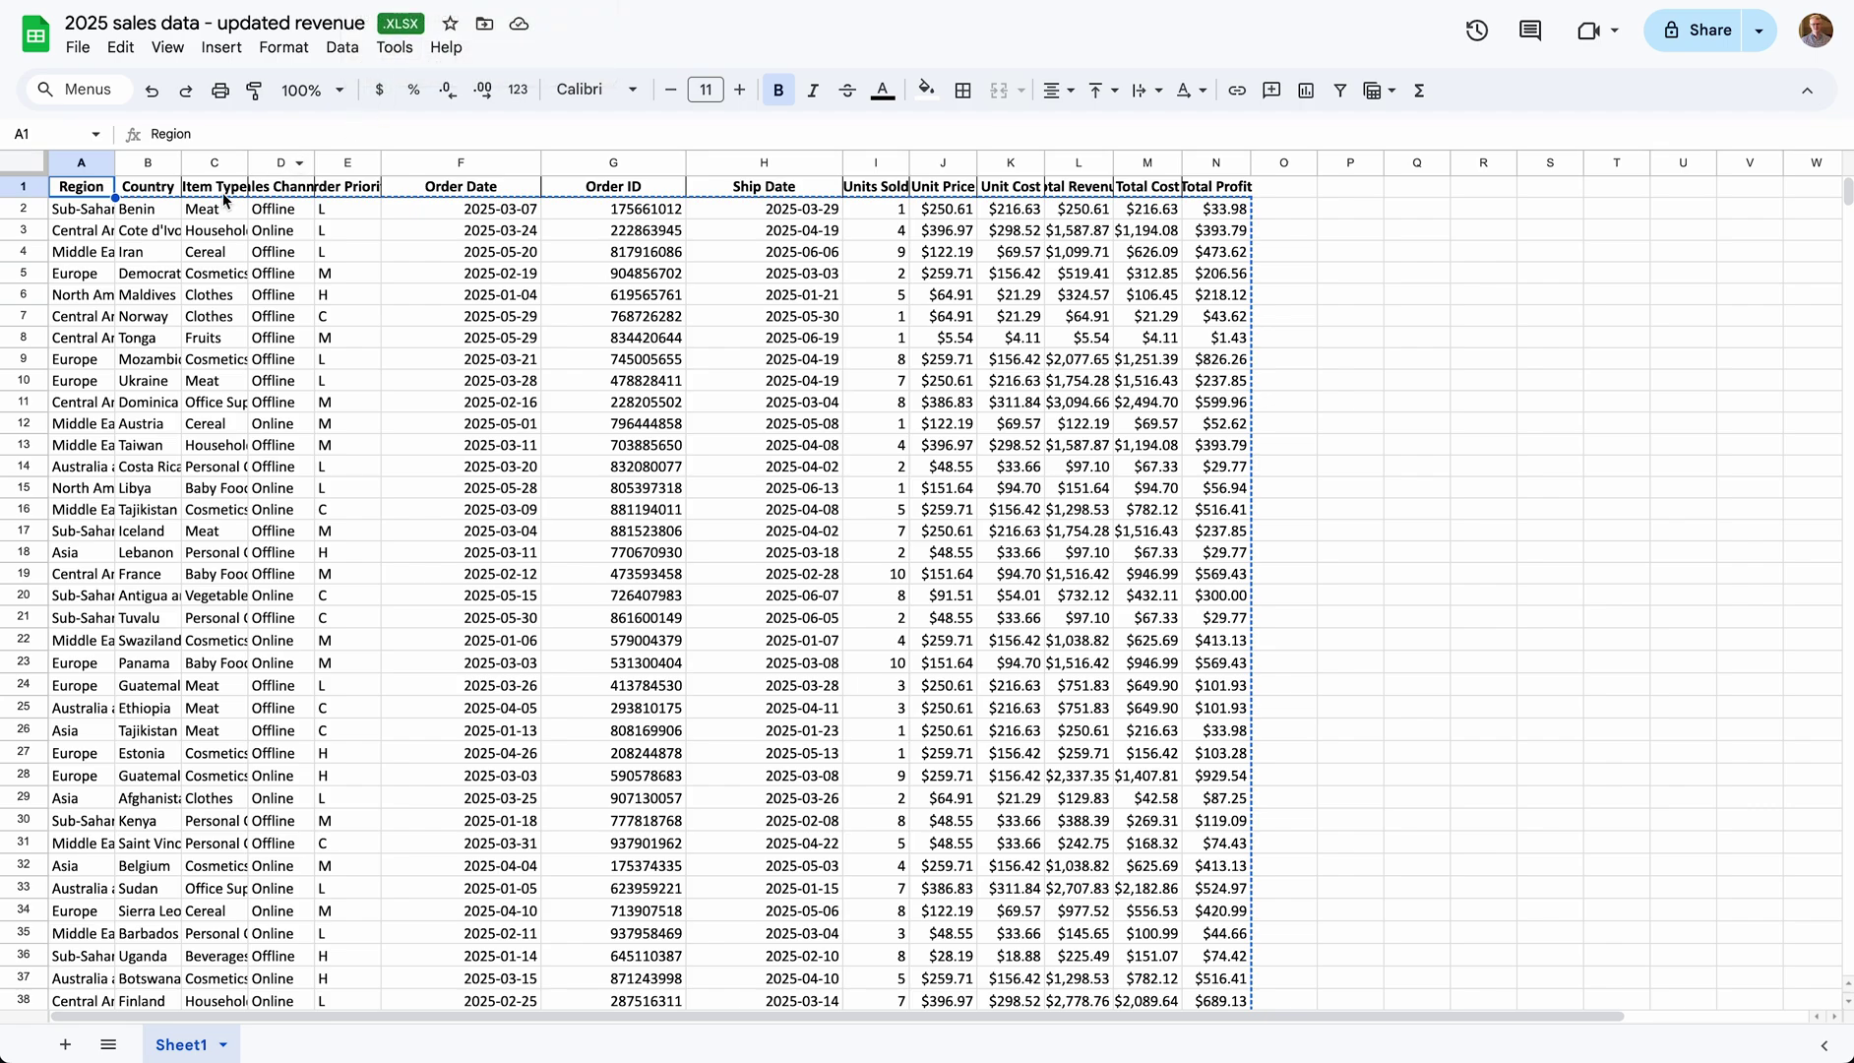
- Copy all 2025 sales rows from A2 and paste them into the historical data at A10002
{"action": "left_click", "coordinate": [61, 211]}
{"action": "key", "text": "ctrl+shift+Right"}
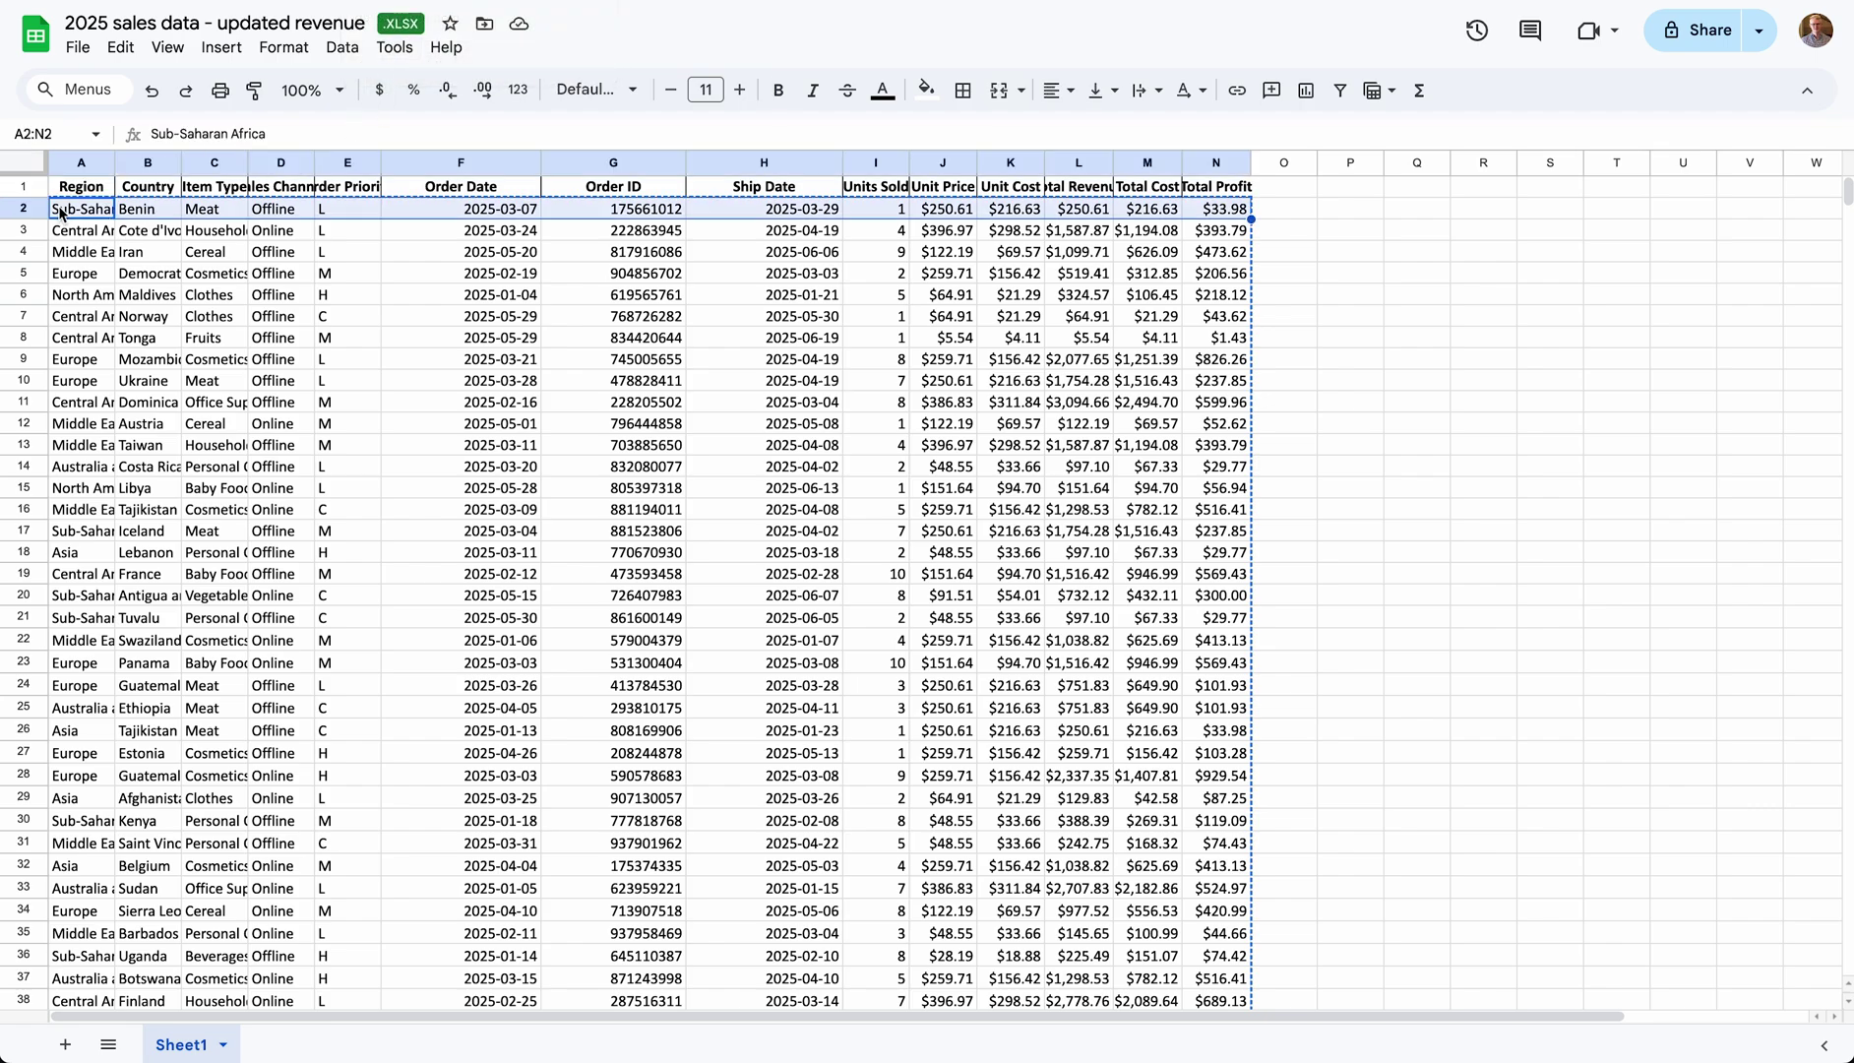
{"action": "key", "text": "ctrl+shift+Down"}
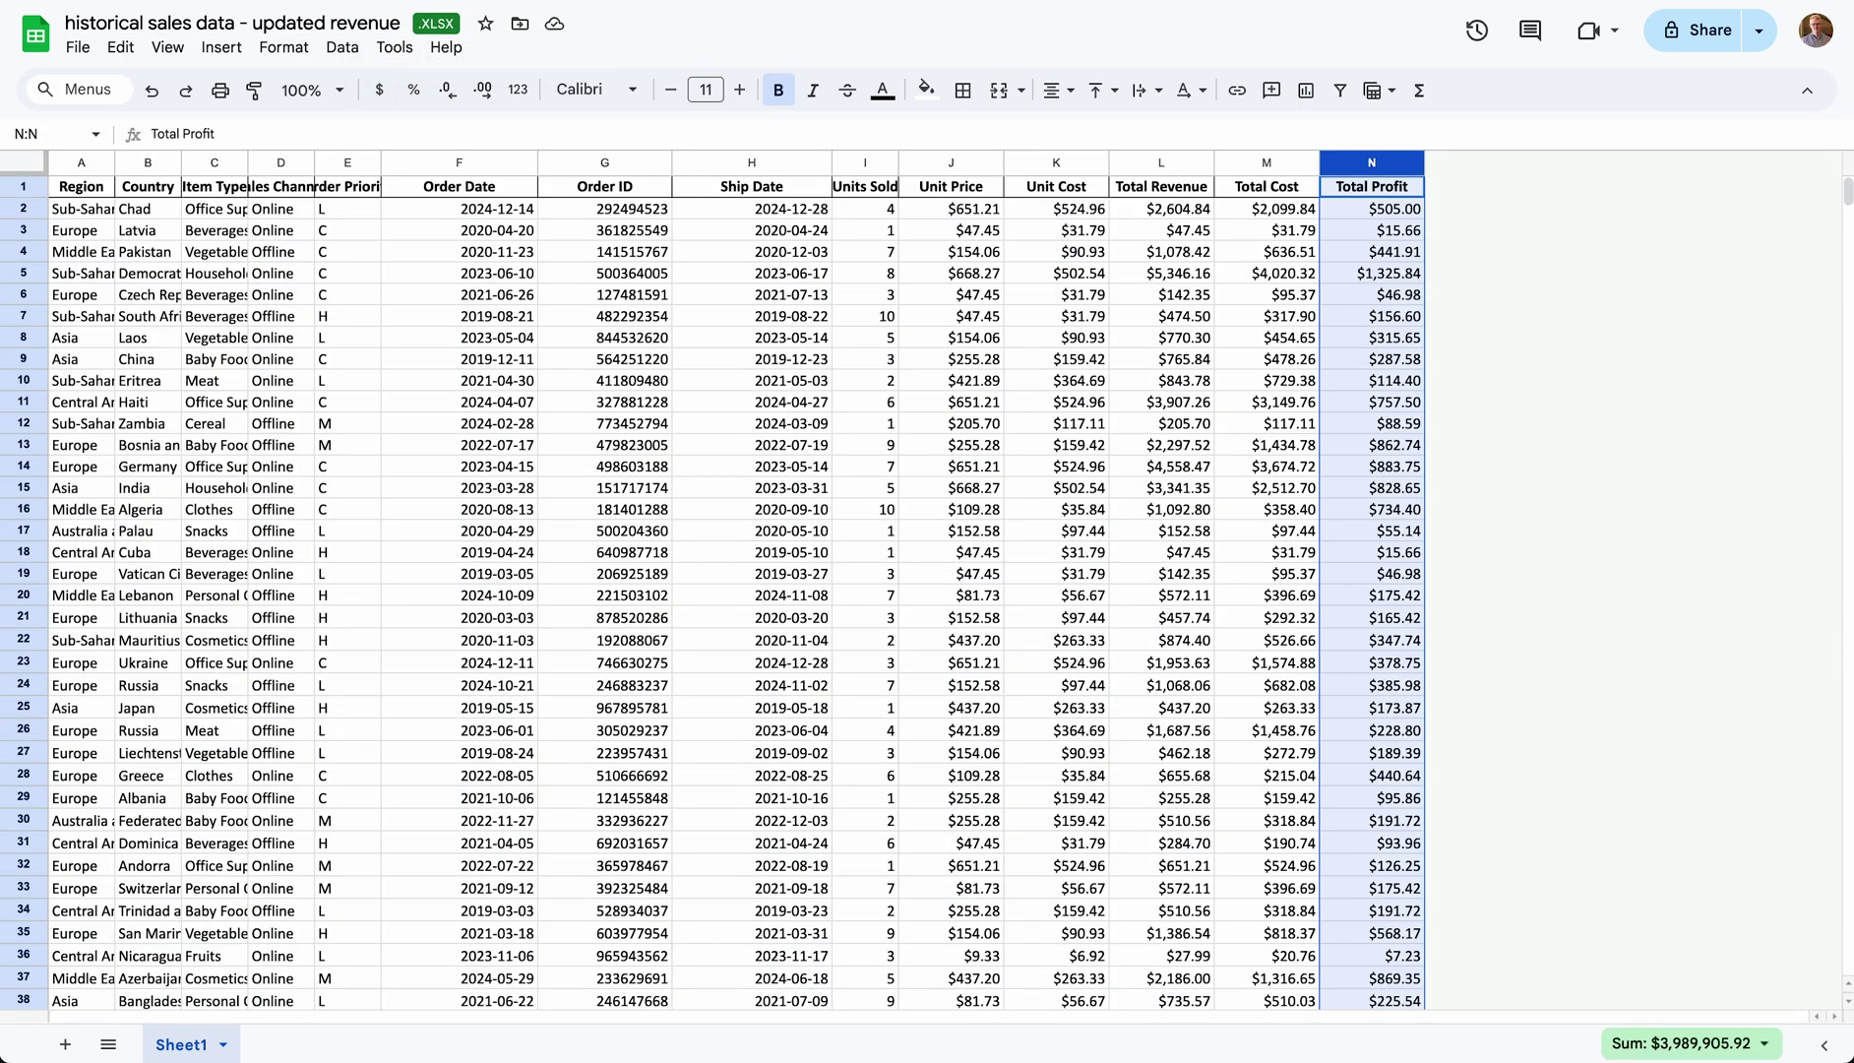
{"action": "left_click", "coordinate": [115, 313]}
{"action": "key", "text": "ctrl+Down"}
{"action": "scroll", "coordinate": [115, 334], "scroll_direction": "down", "scroll_amount": 4}
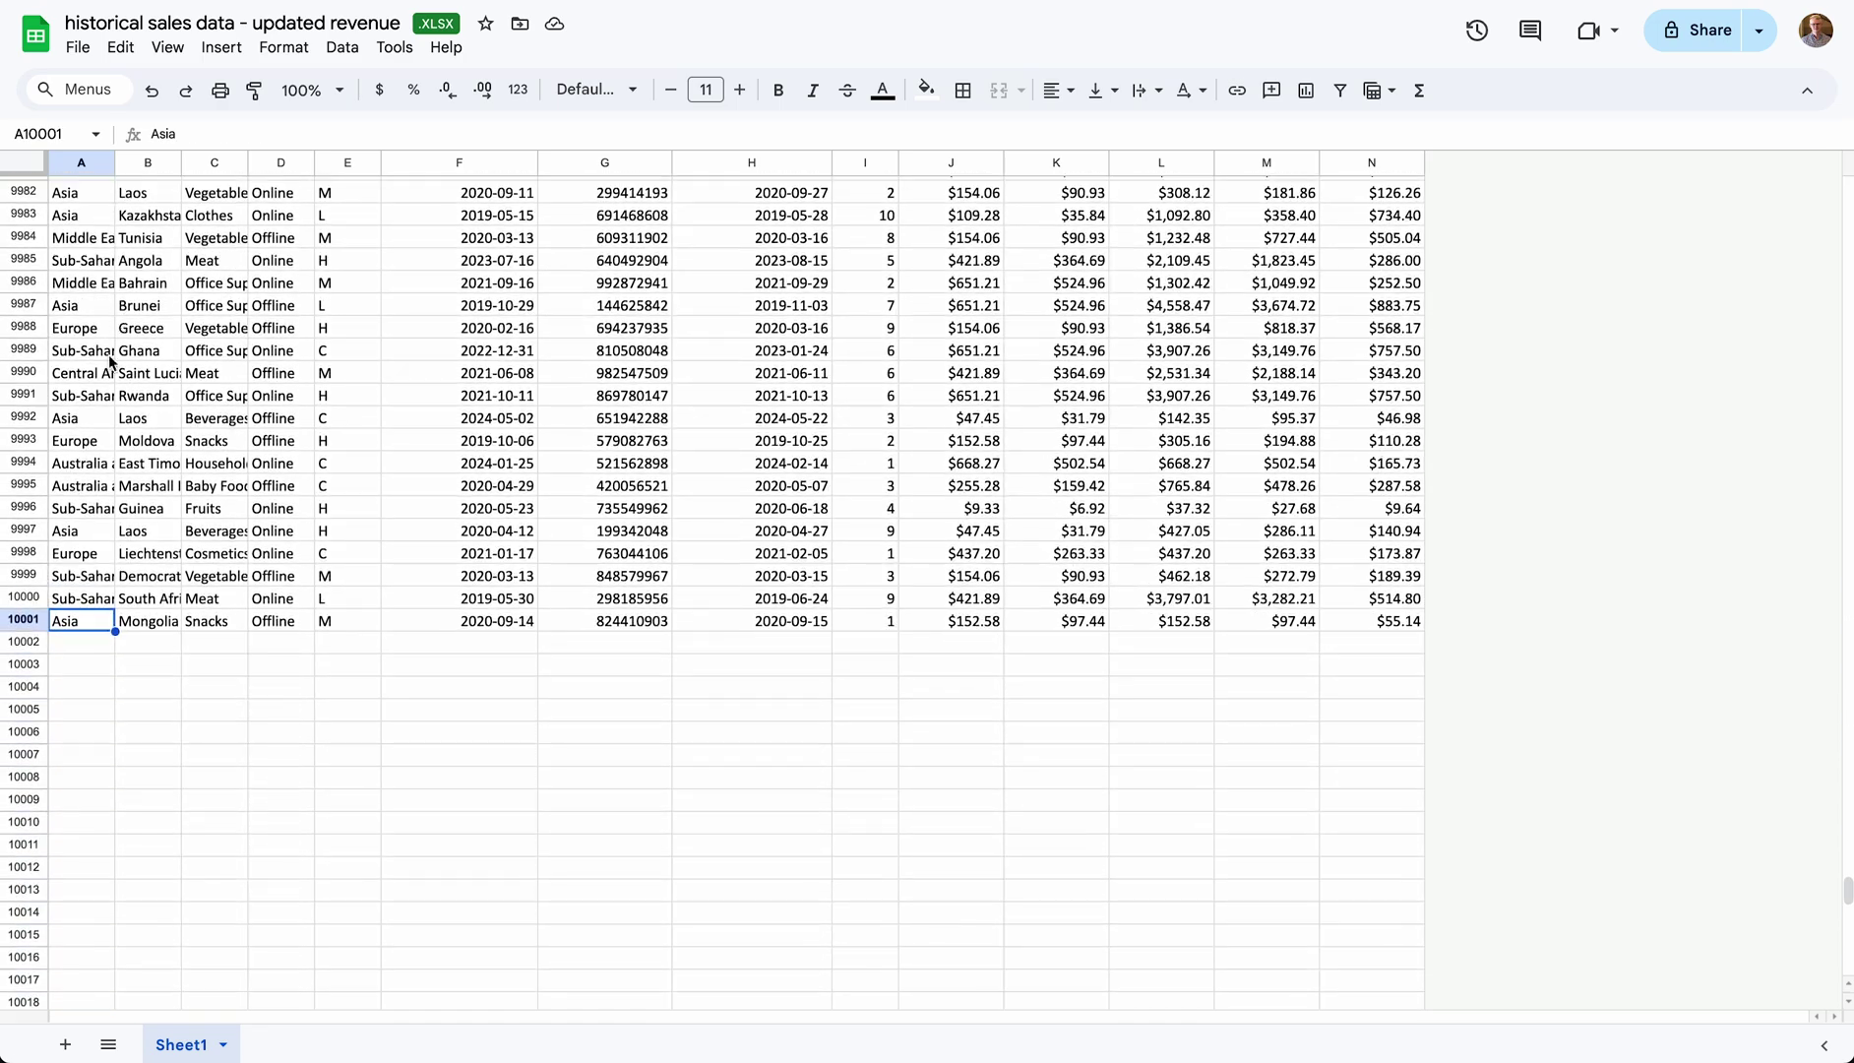
{"action": "left_click", "coordinate": [65, 643]}
{"action": "key", "text": "ctrl+v"}
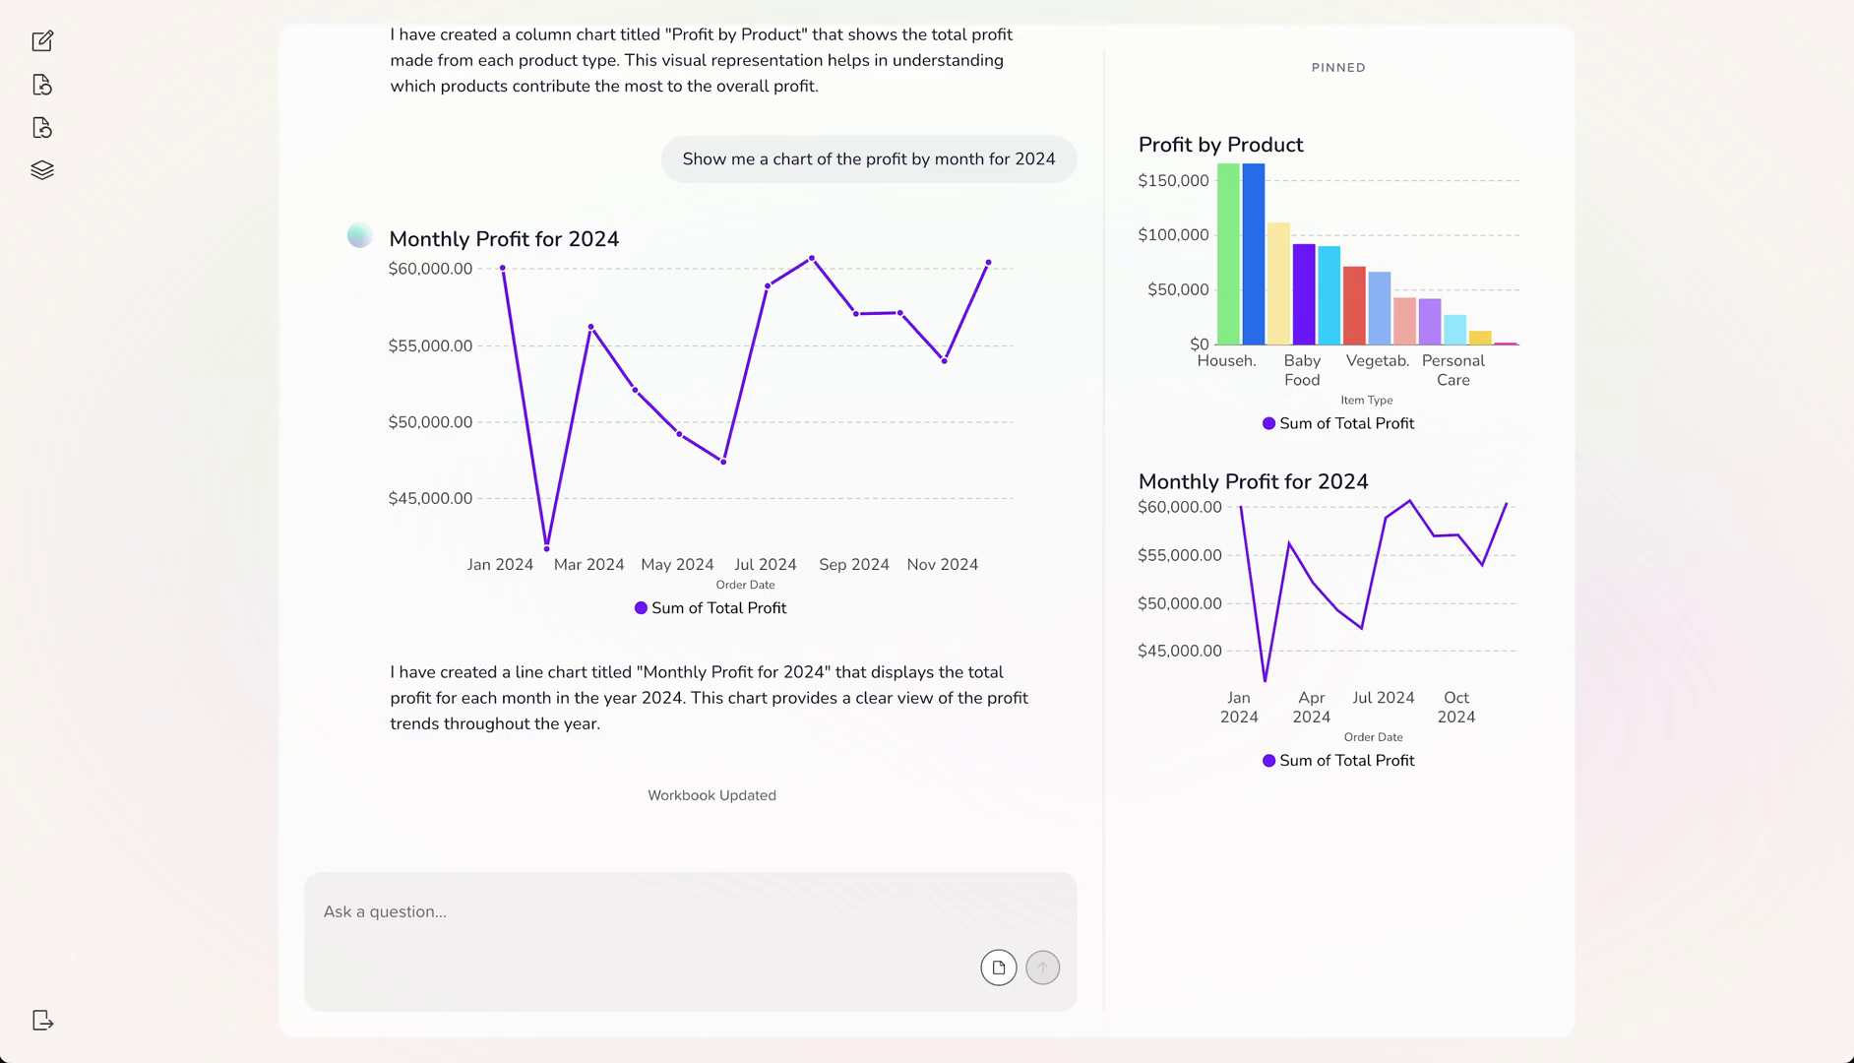
- Ask for total profit January–May 2025 and reveal the SUMIFS explanation of $240,273.36
{"action": "type", "text": "What"}
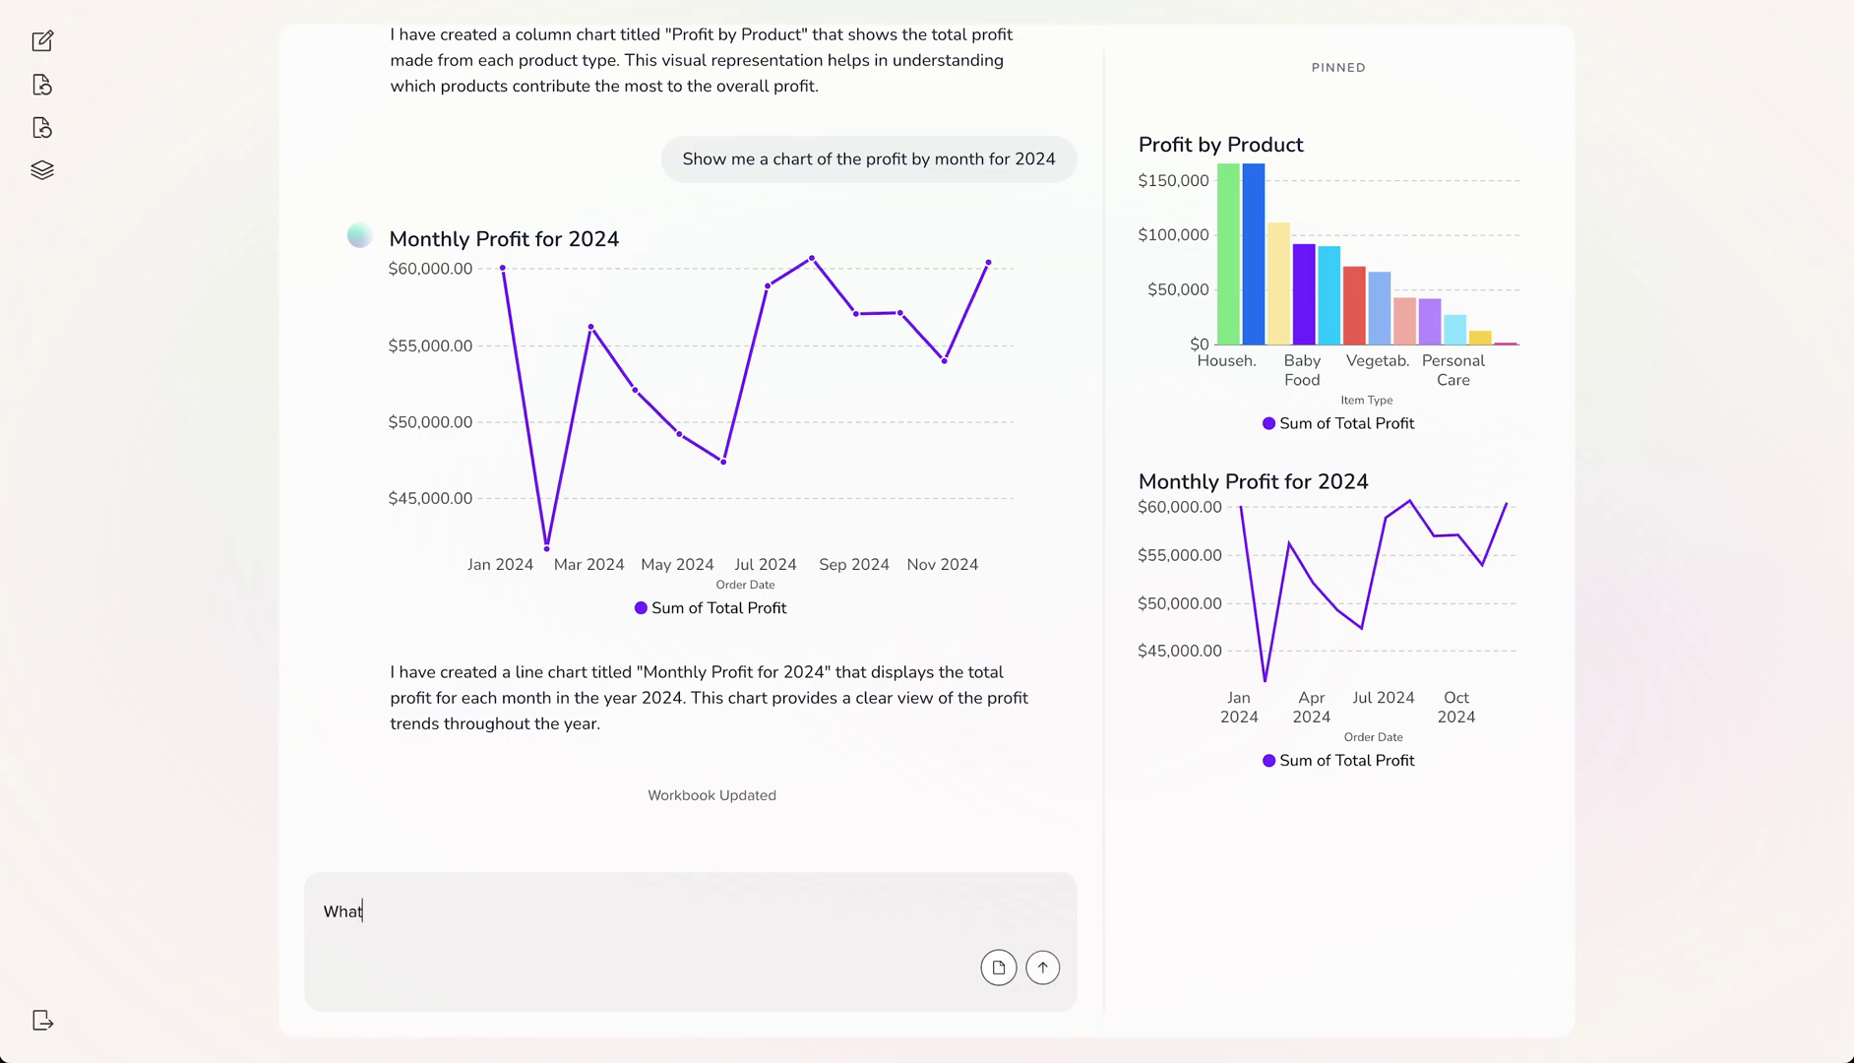
{"action": "type", "text": "'s the total profit from January 2025 to May 2025"}
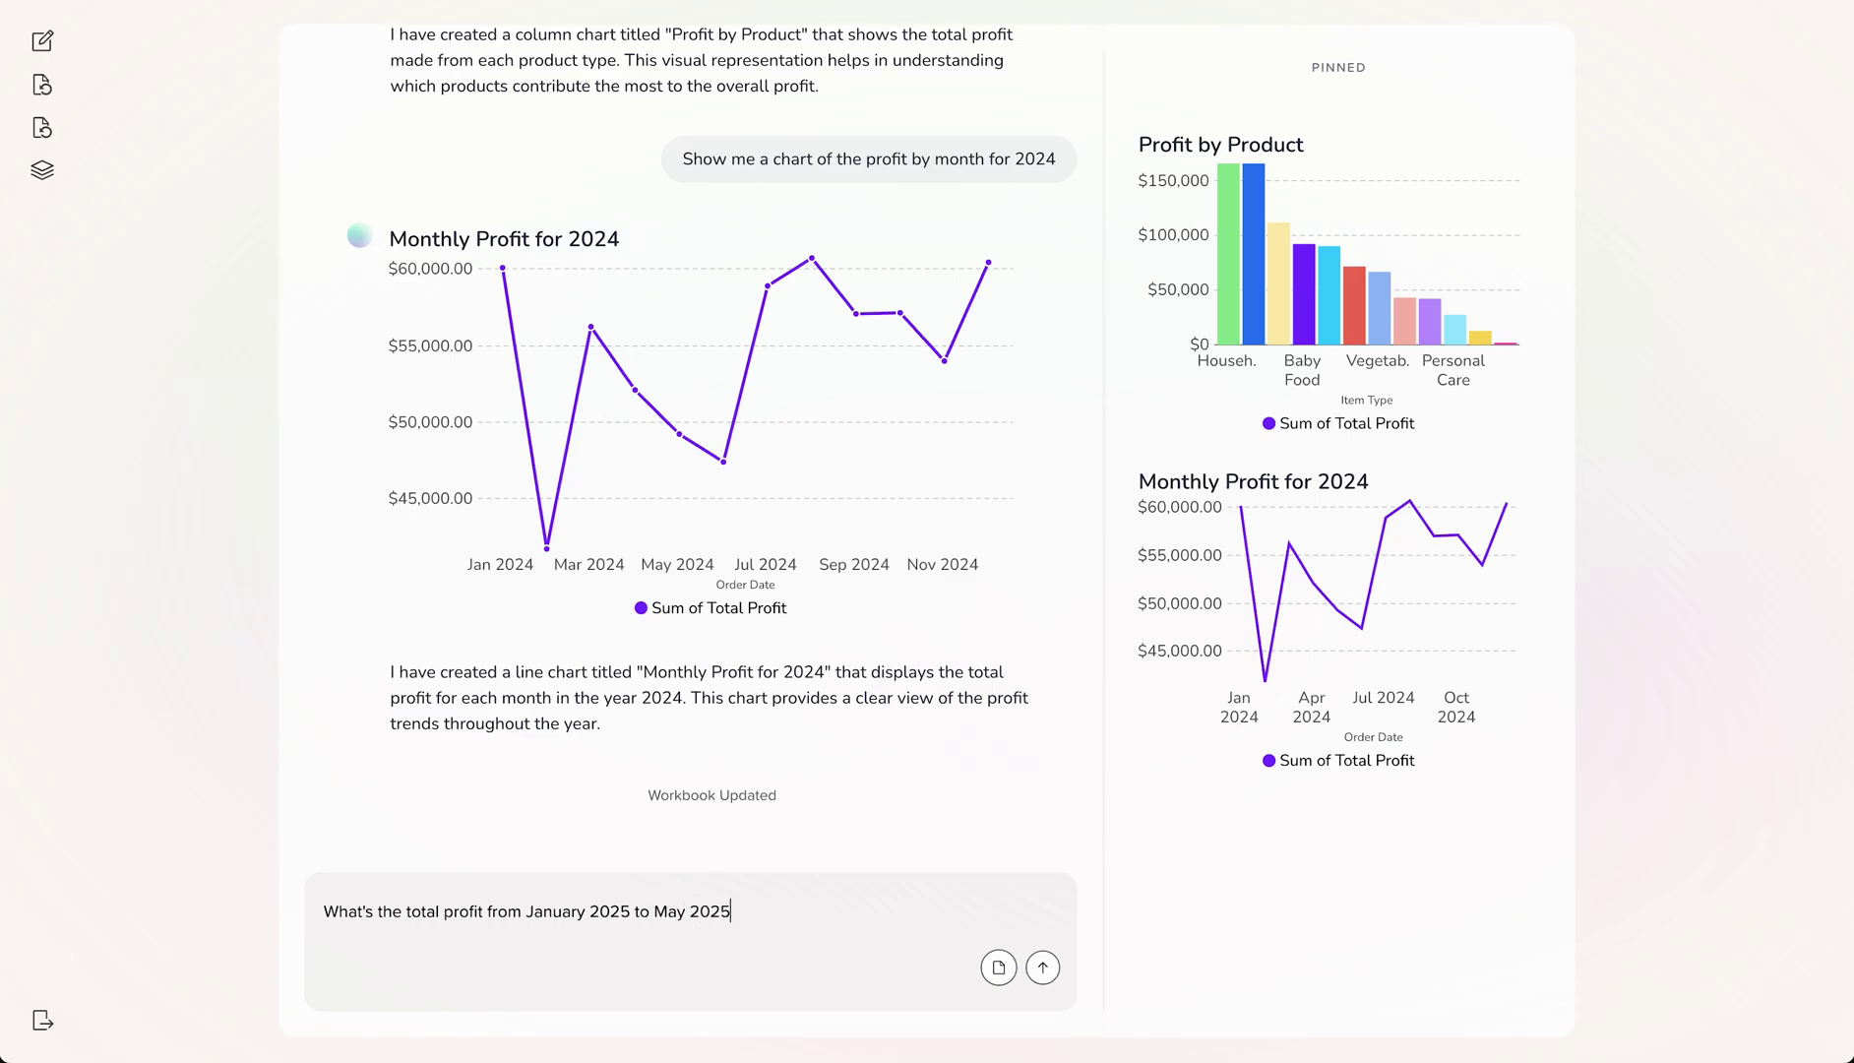
{"action": "key", "text": "Return"}
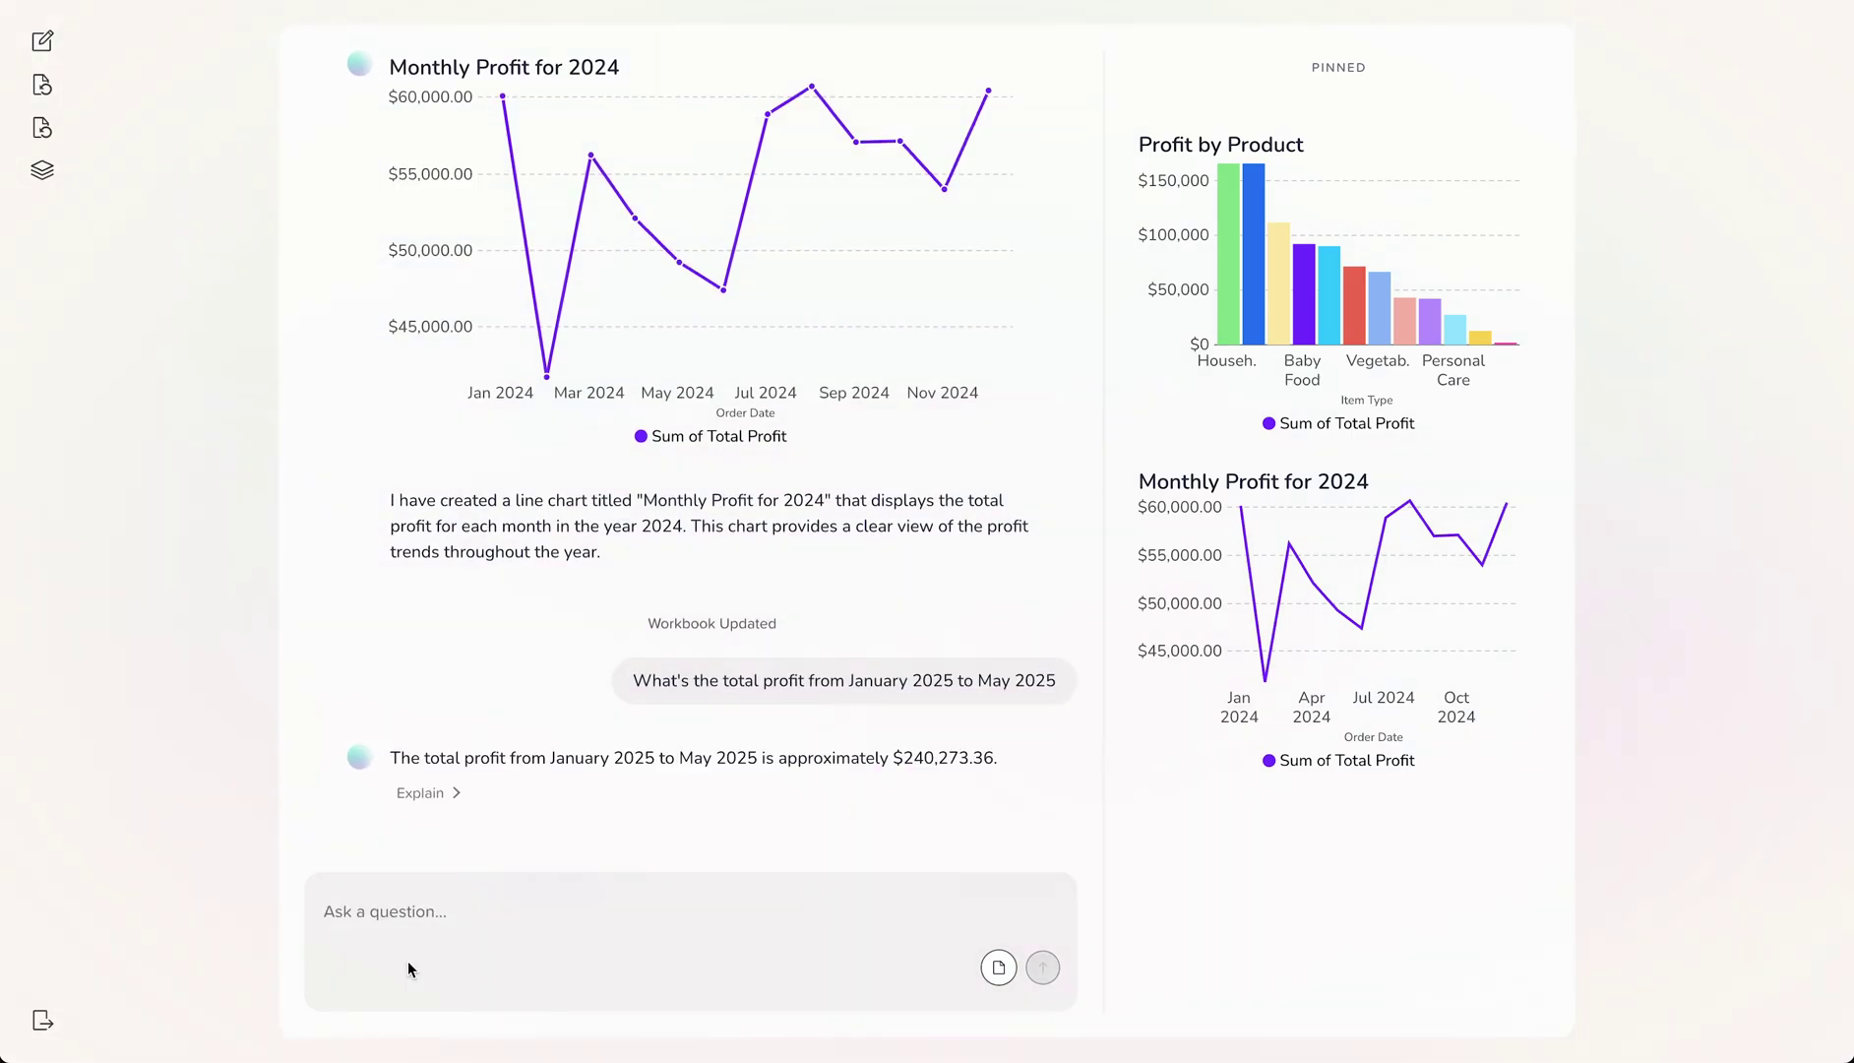
{"action": "left_click", "coordinate": [434, 793]}
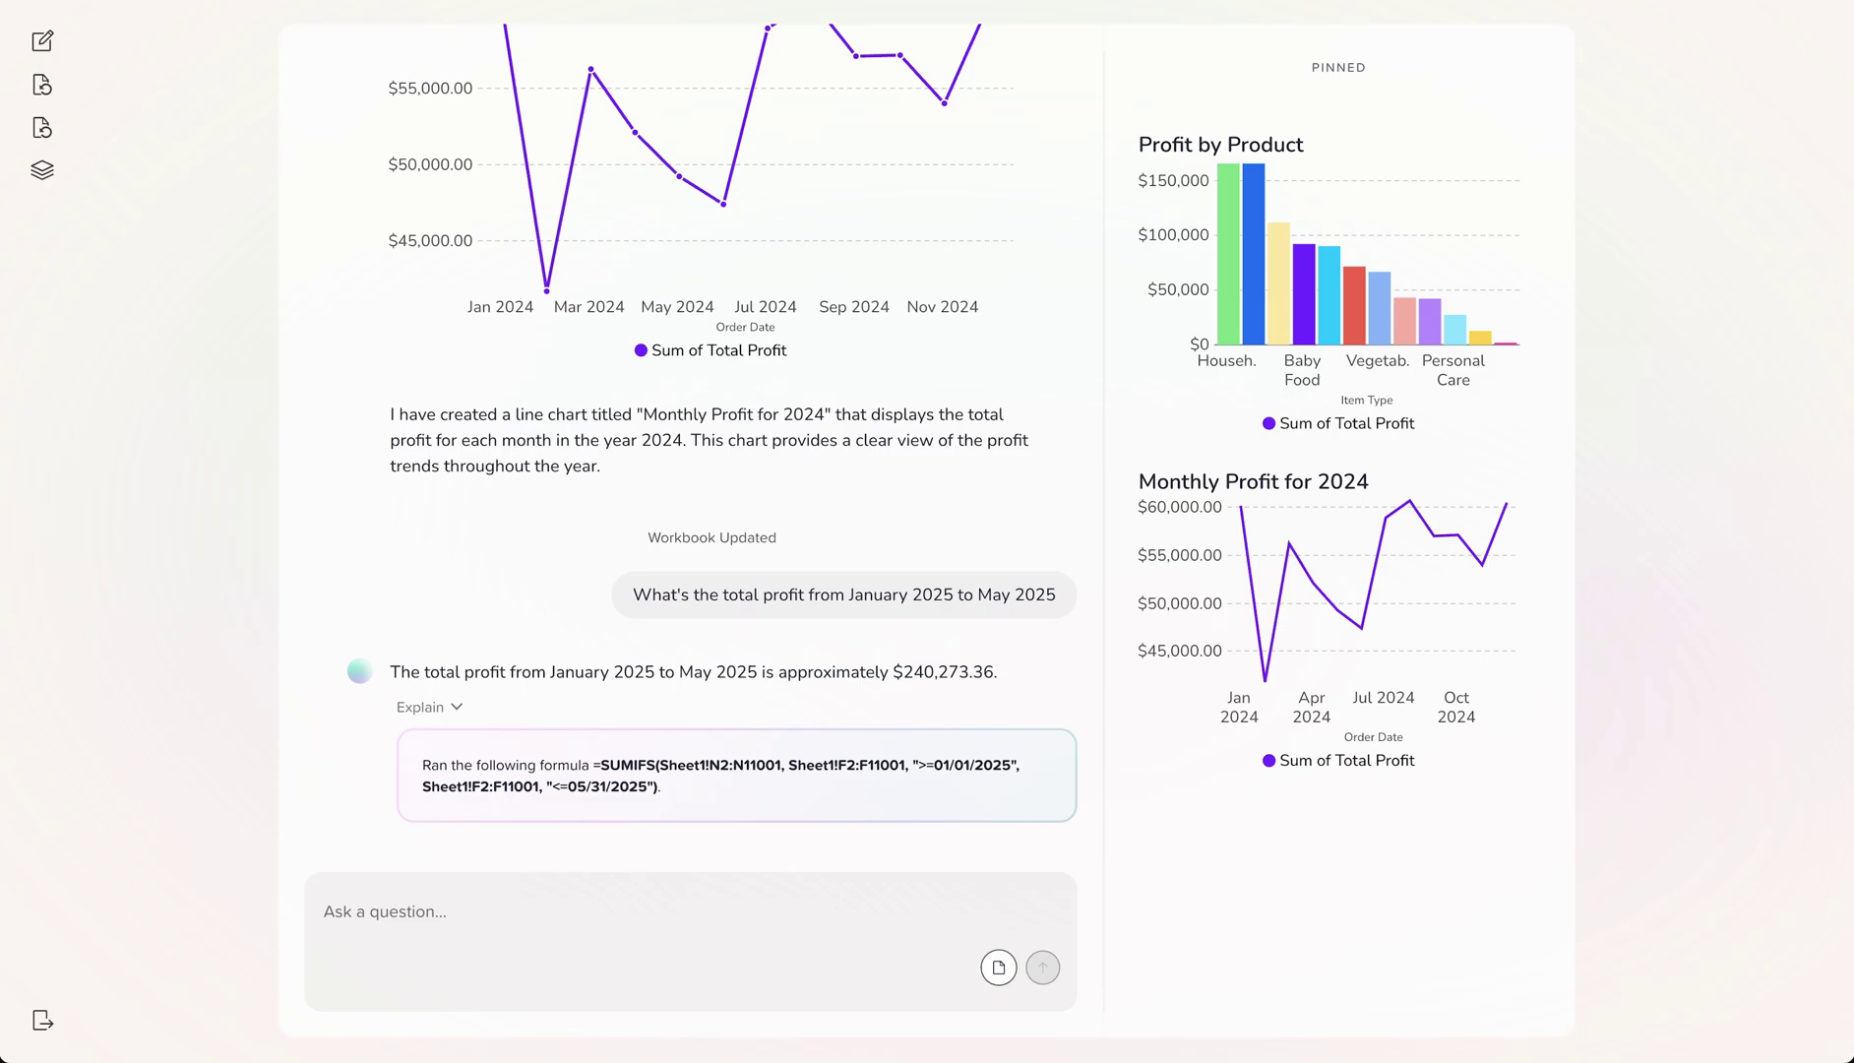
- Start a new chat and upload Revenue growth model.xlsx from this computer
{"action": "left_click", "coordinate": [41, 40]}
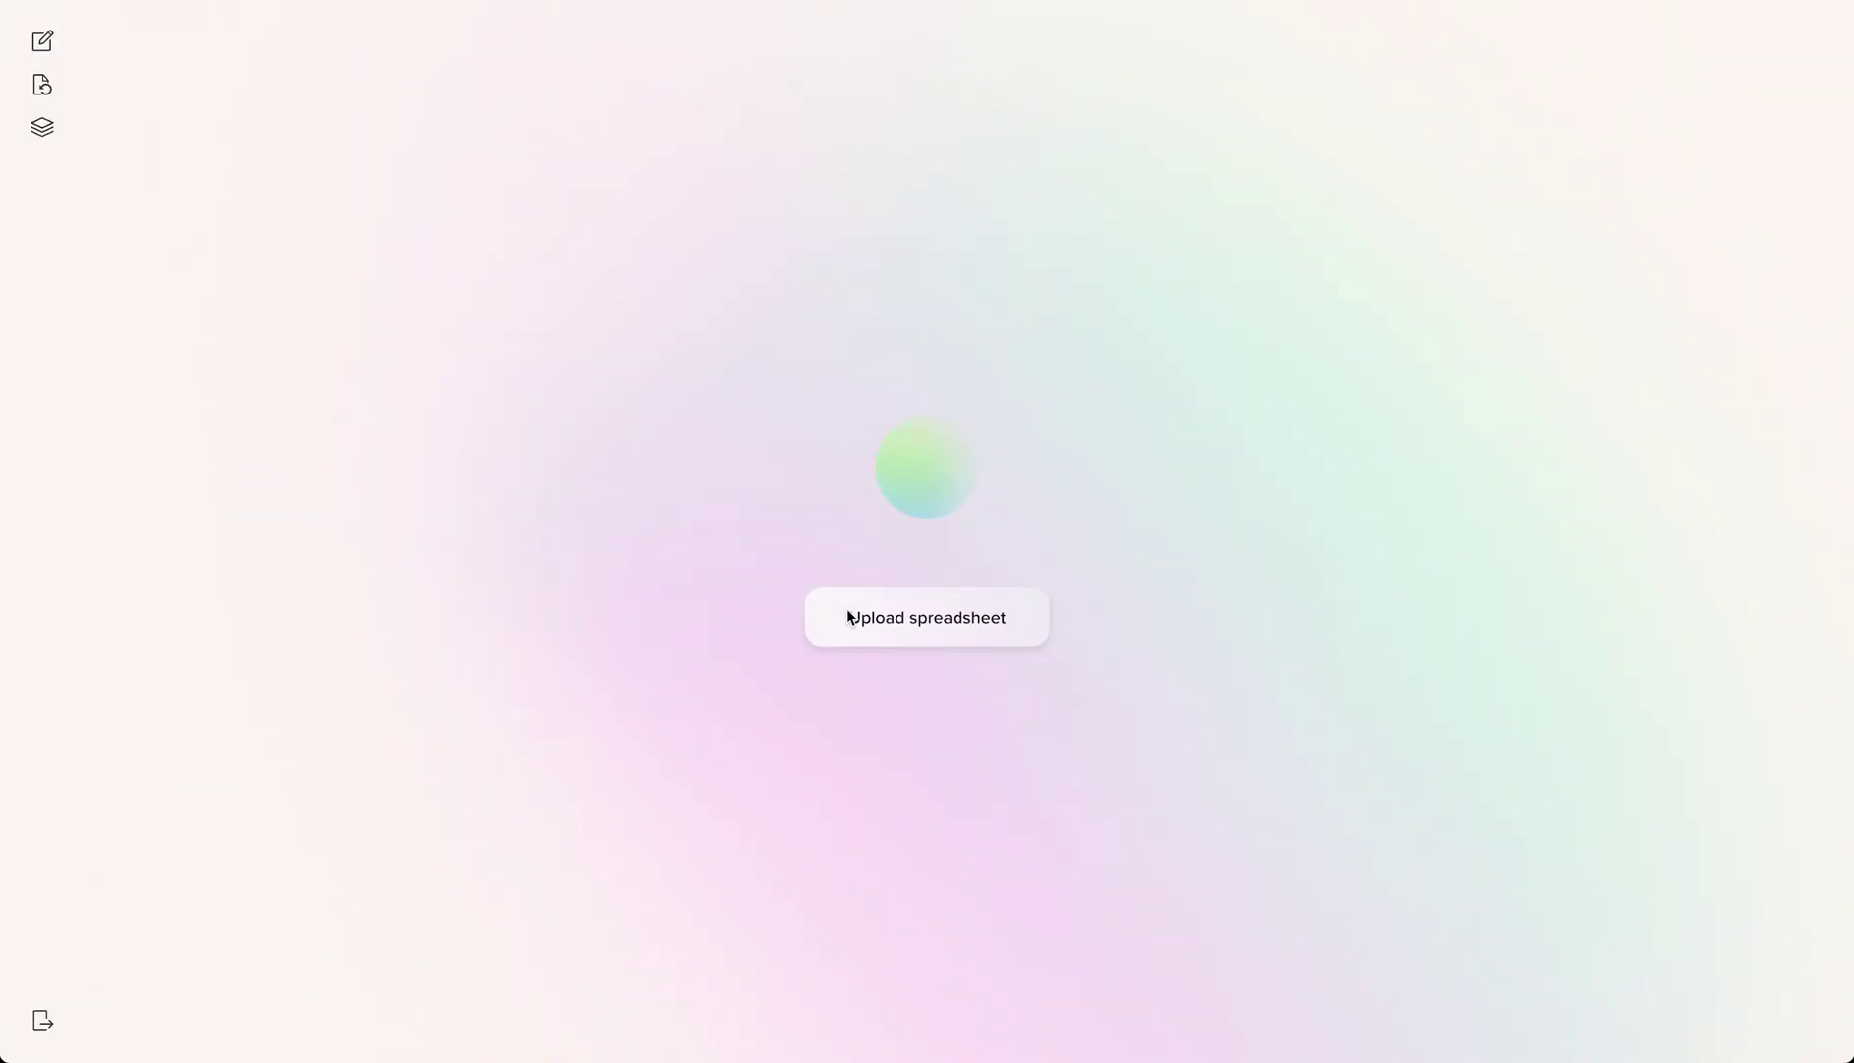
{"action": "left_click", "coordinate": [848, 617]}
{"action": "left_click", "coordinate": [692, 554]}
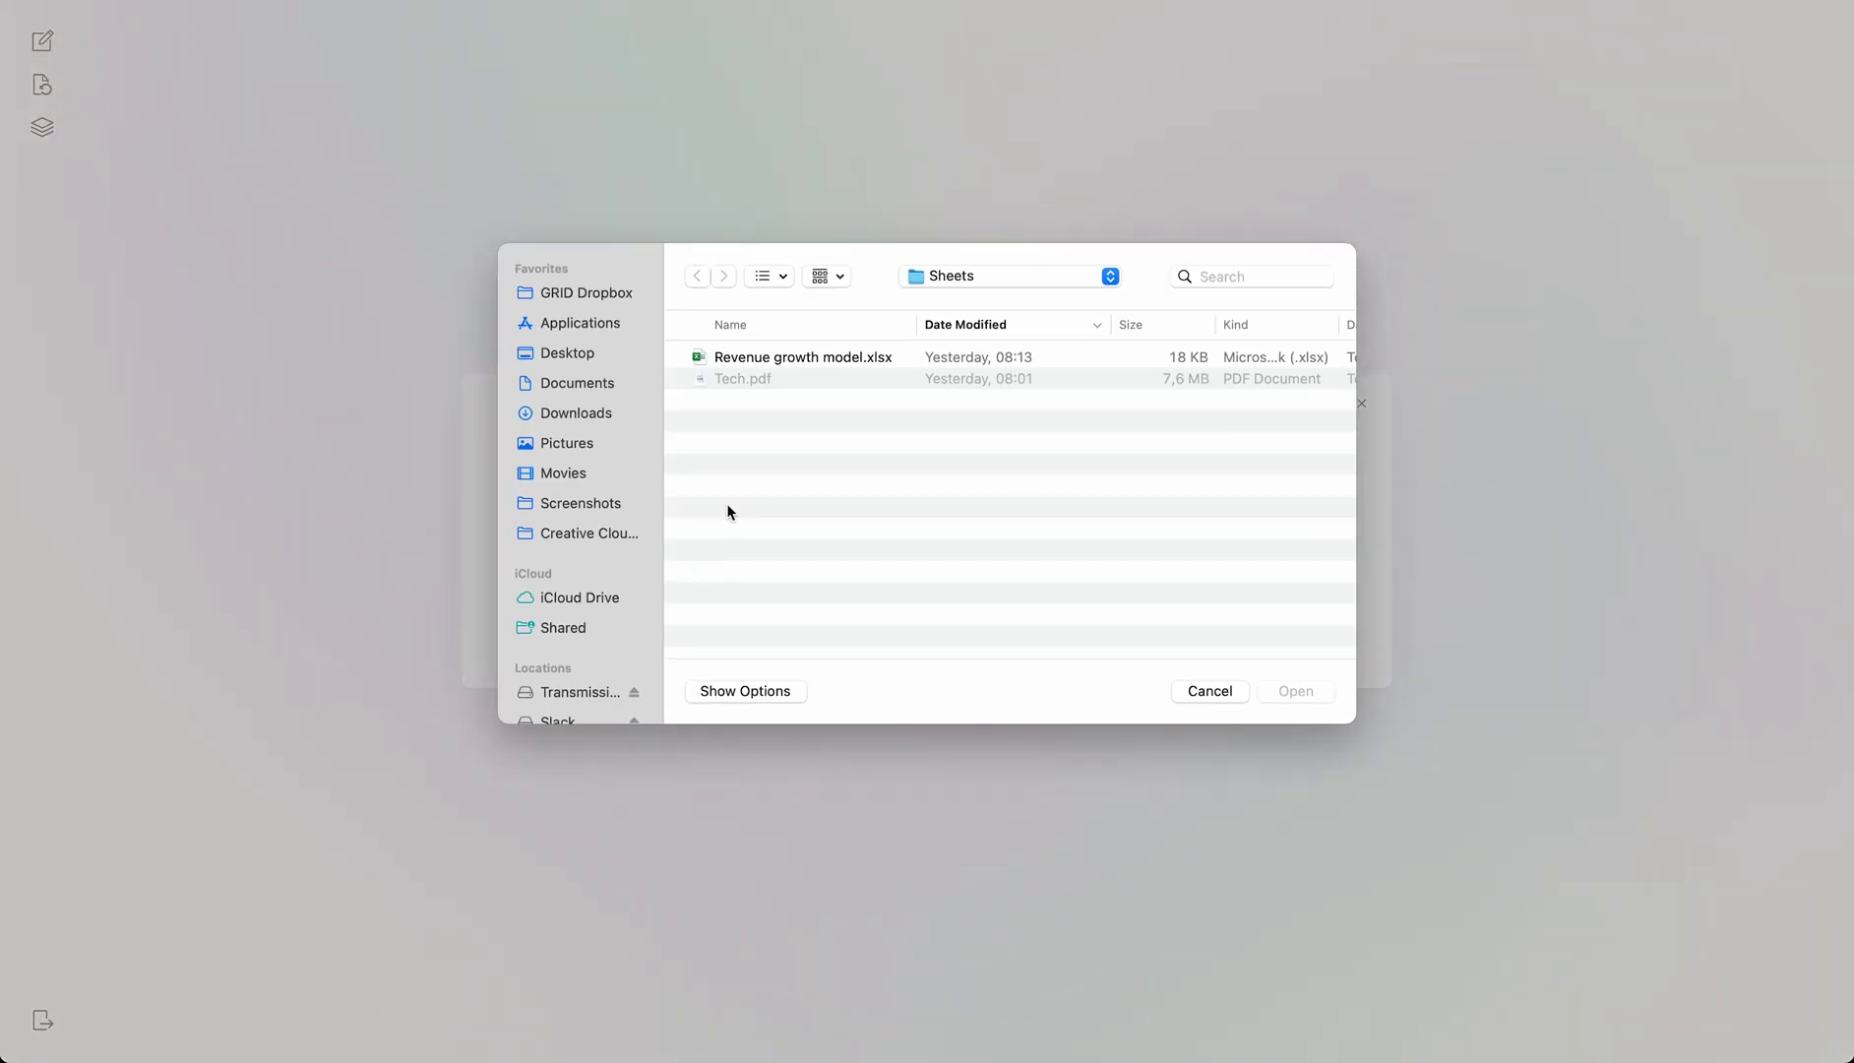
{"action": "double_click", "coordinate": [808, 358]}
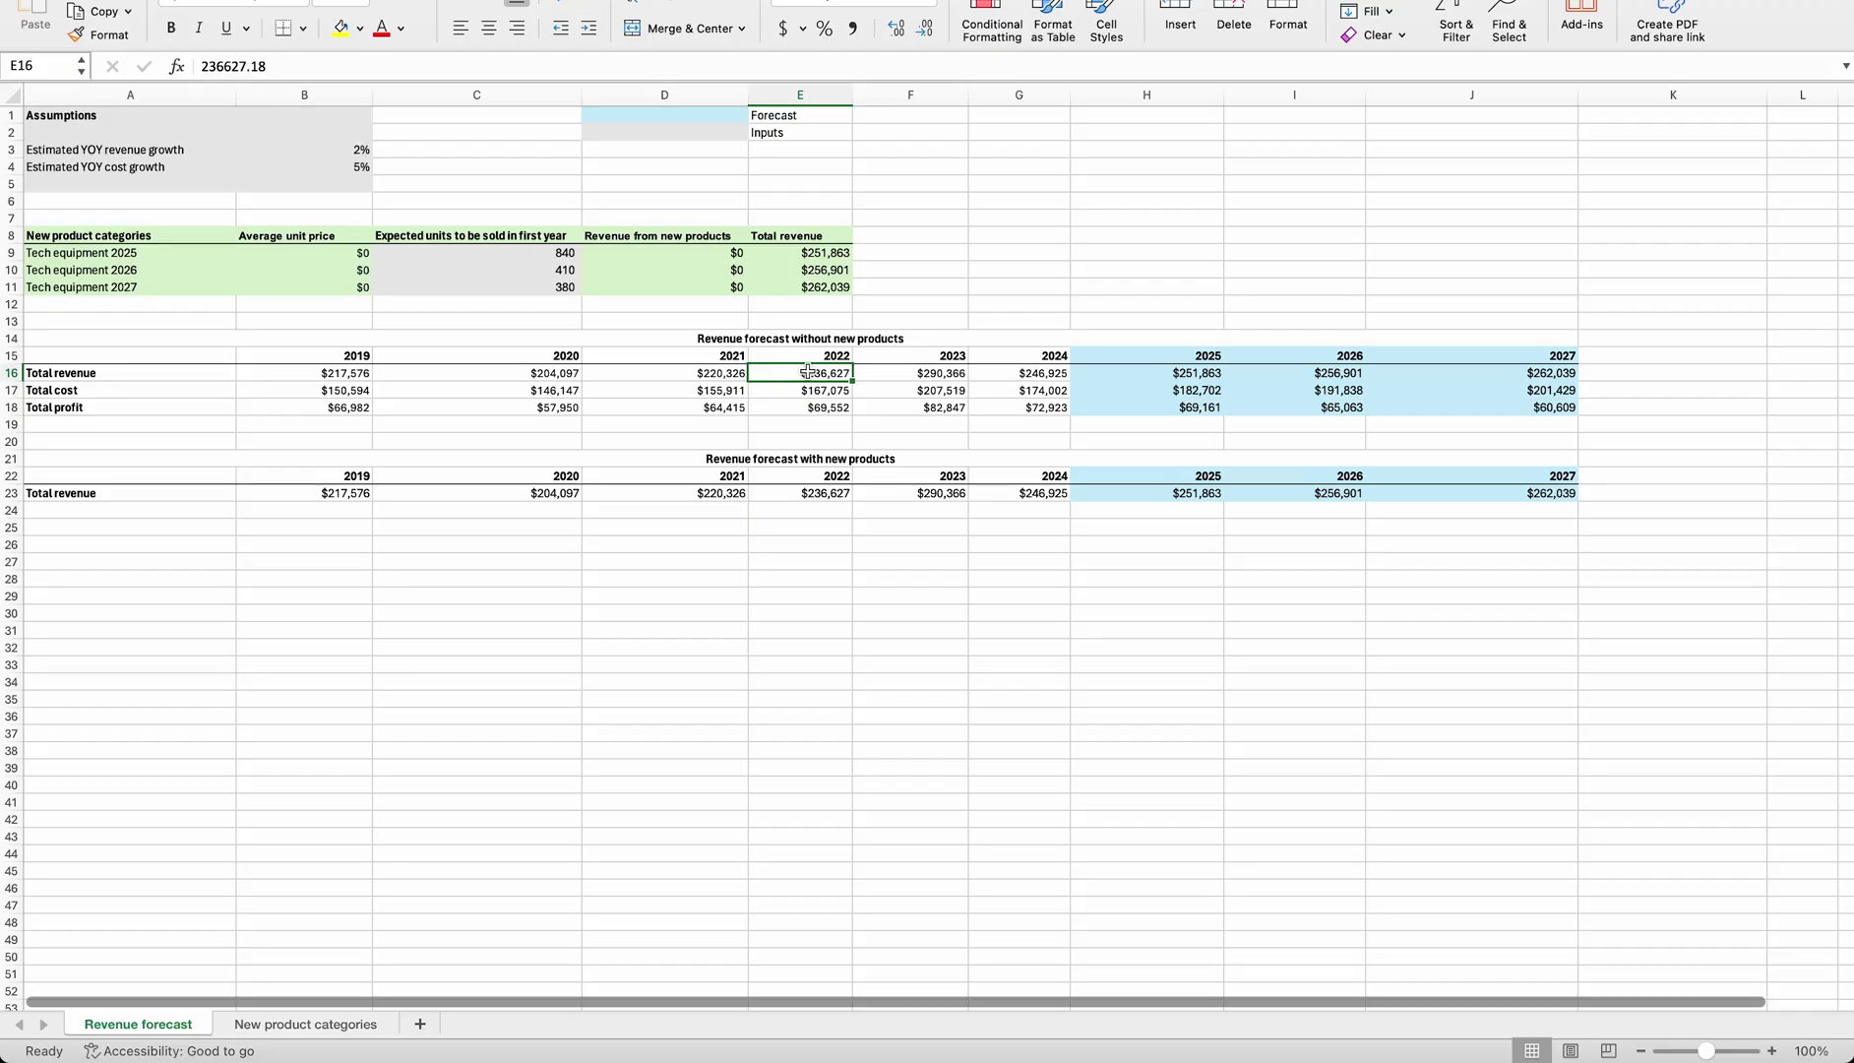
- Check the 2025 and 2026 total revenue formulas in row 16, then view New product categories
{"action": "key", "text": "Right"}
{"action": "key", "text": "Right"}
{"action": "key", "text": "Right"}
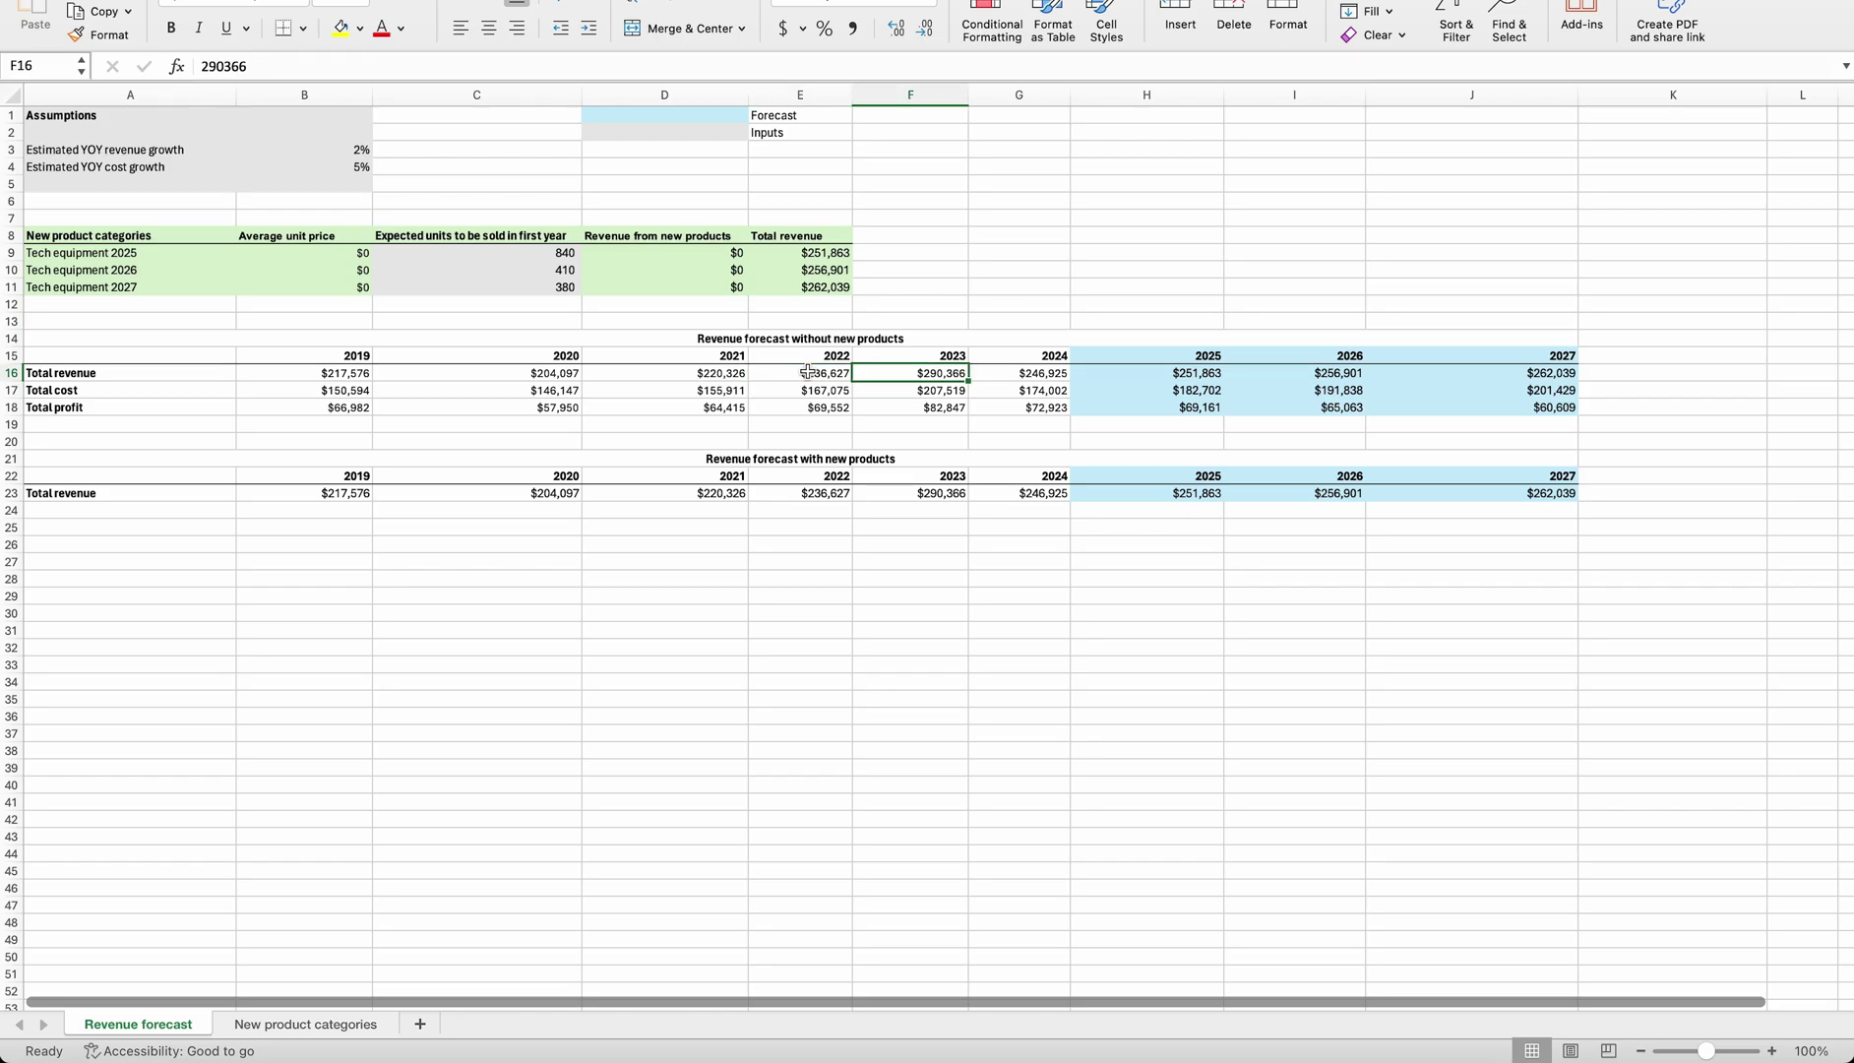
{"action": "key", "text": "Right"}
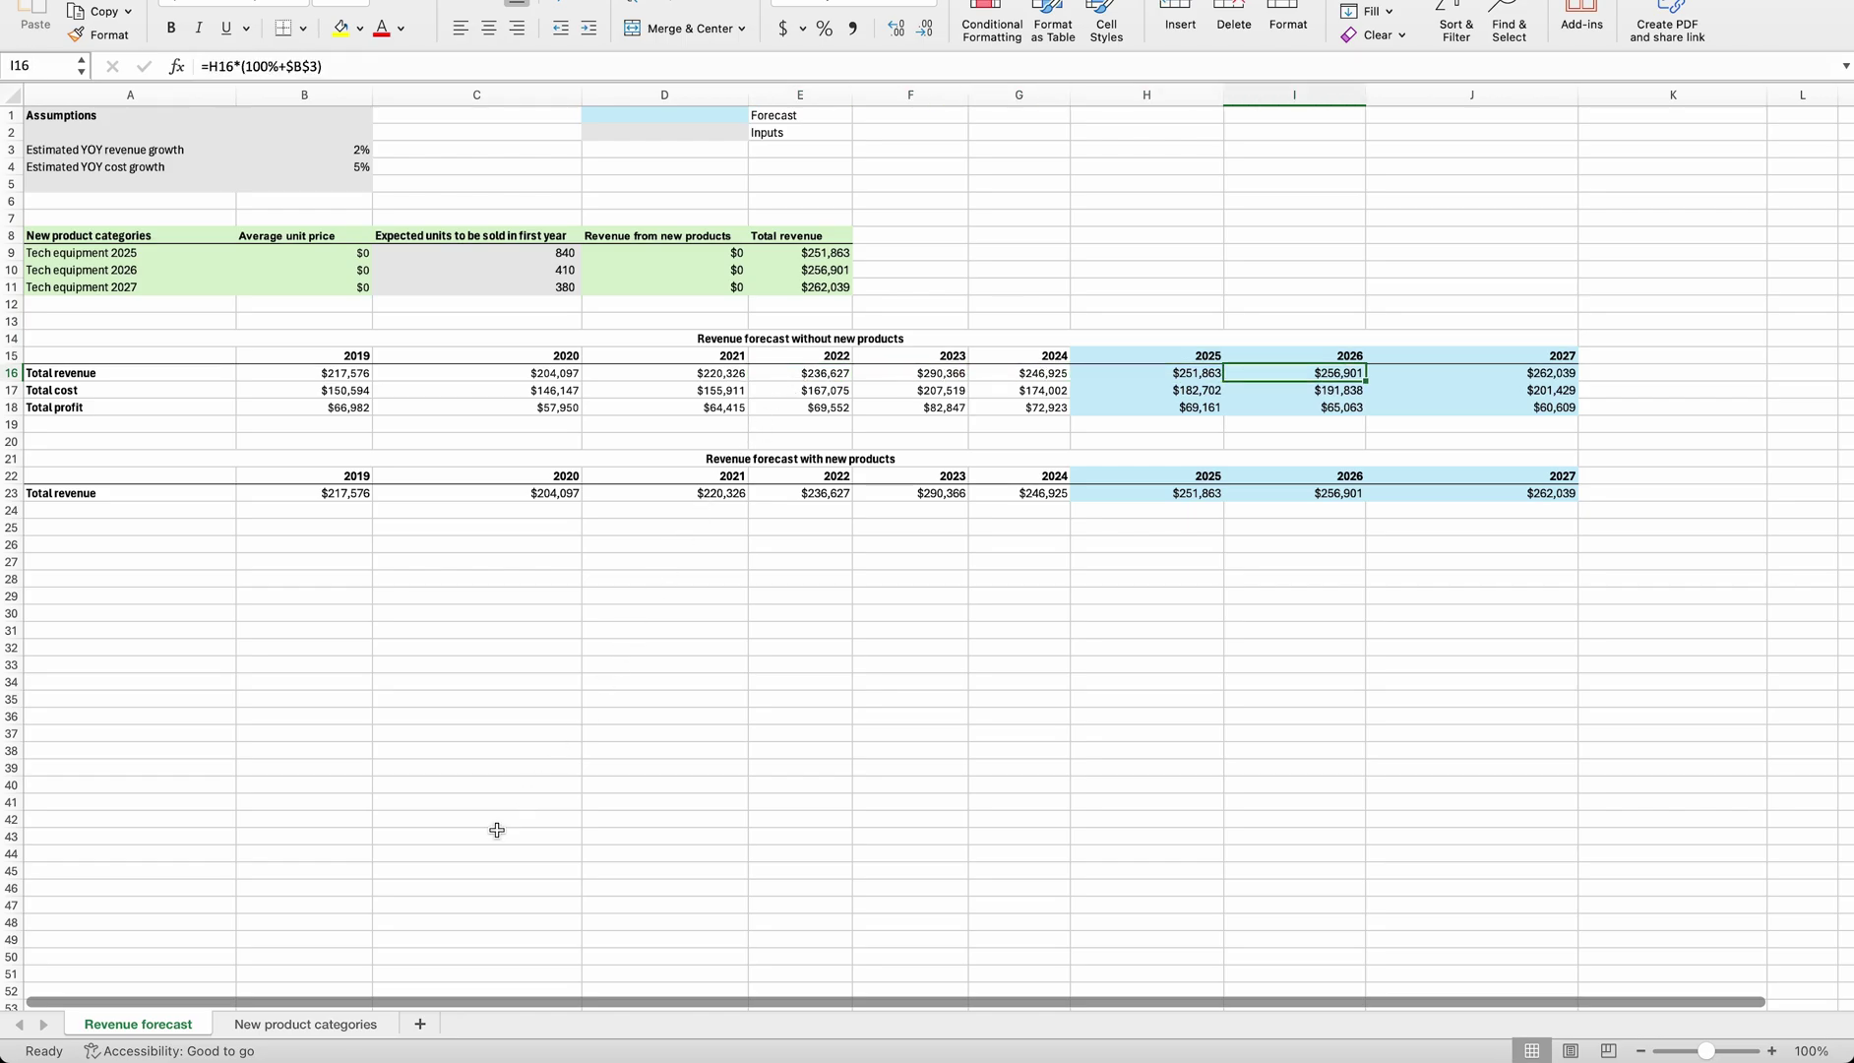
{"action": "left_click", "coordinate": [348, 1021]}
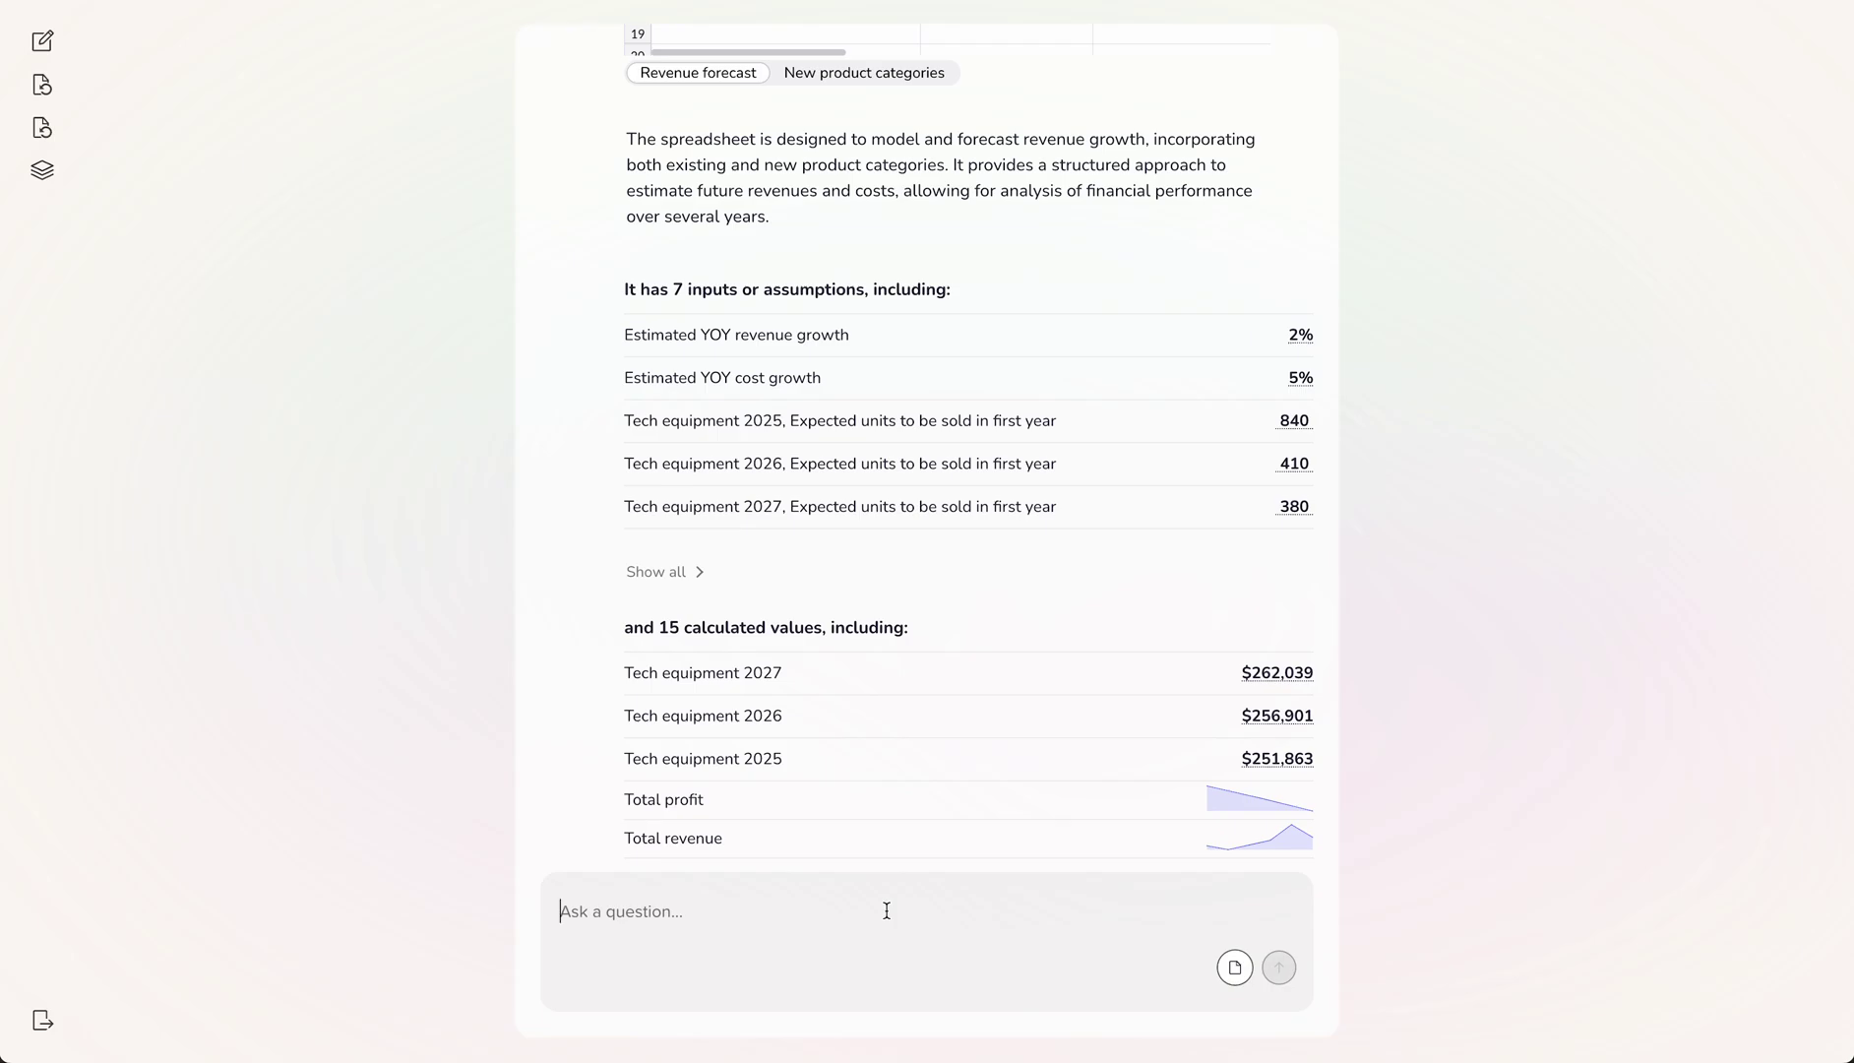
- Request a total revenue column chart for 2019–2027 and pin it to the workspace
{"action": "type", "text": "column chart for total "}
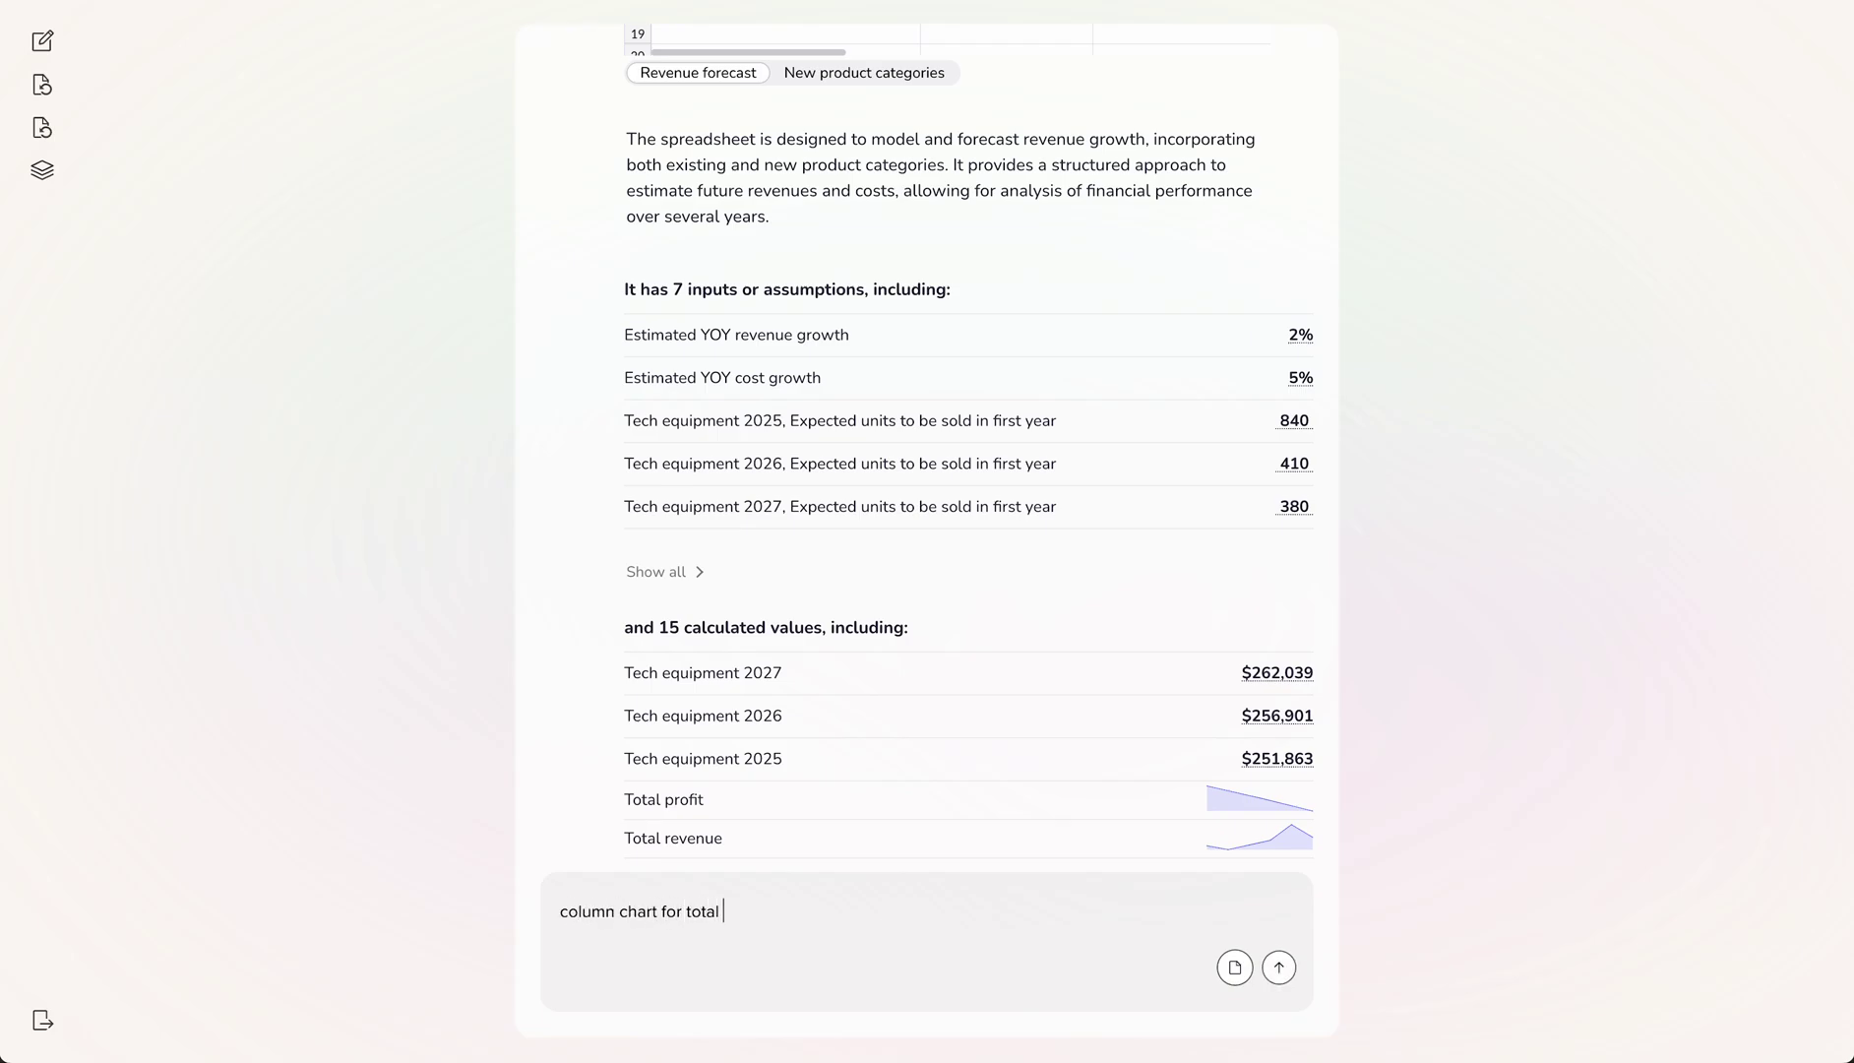
{"action": "type", "text": "revenue from 2019 to 2027"}
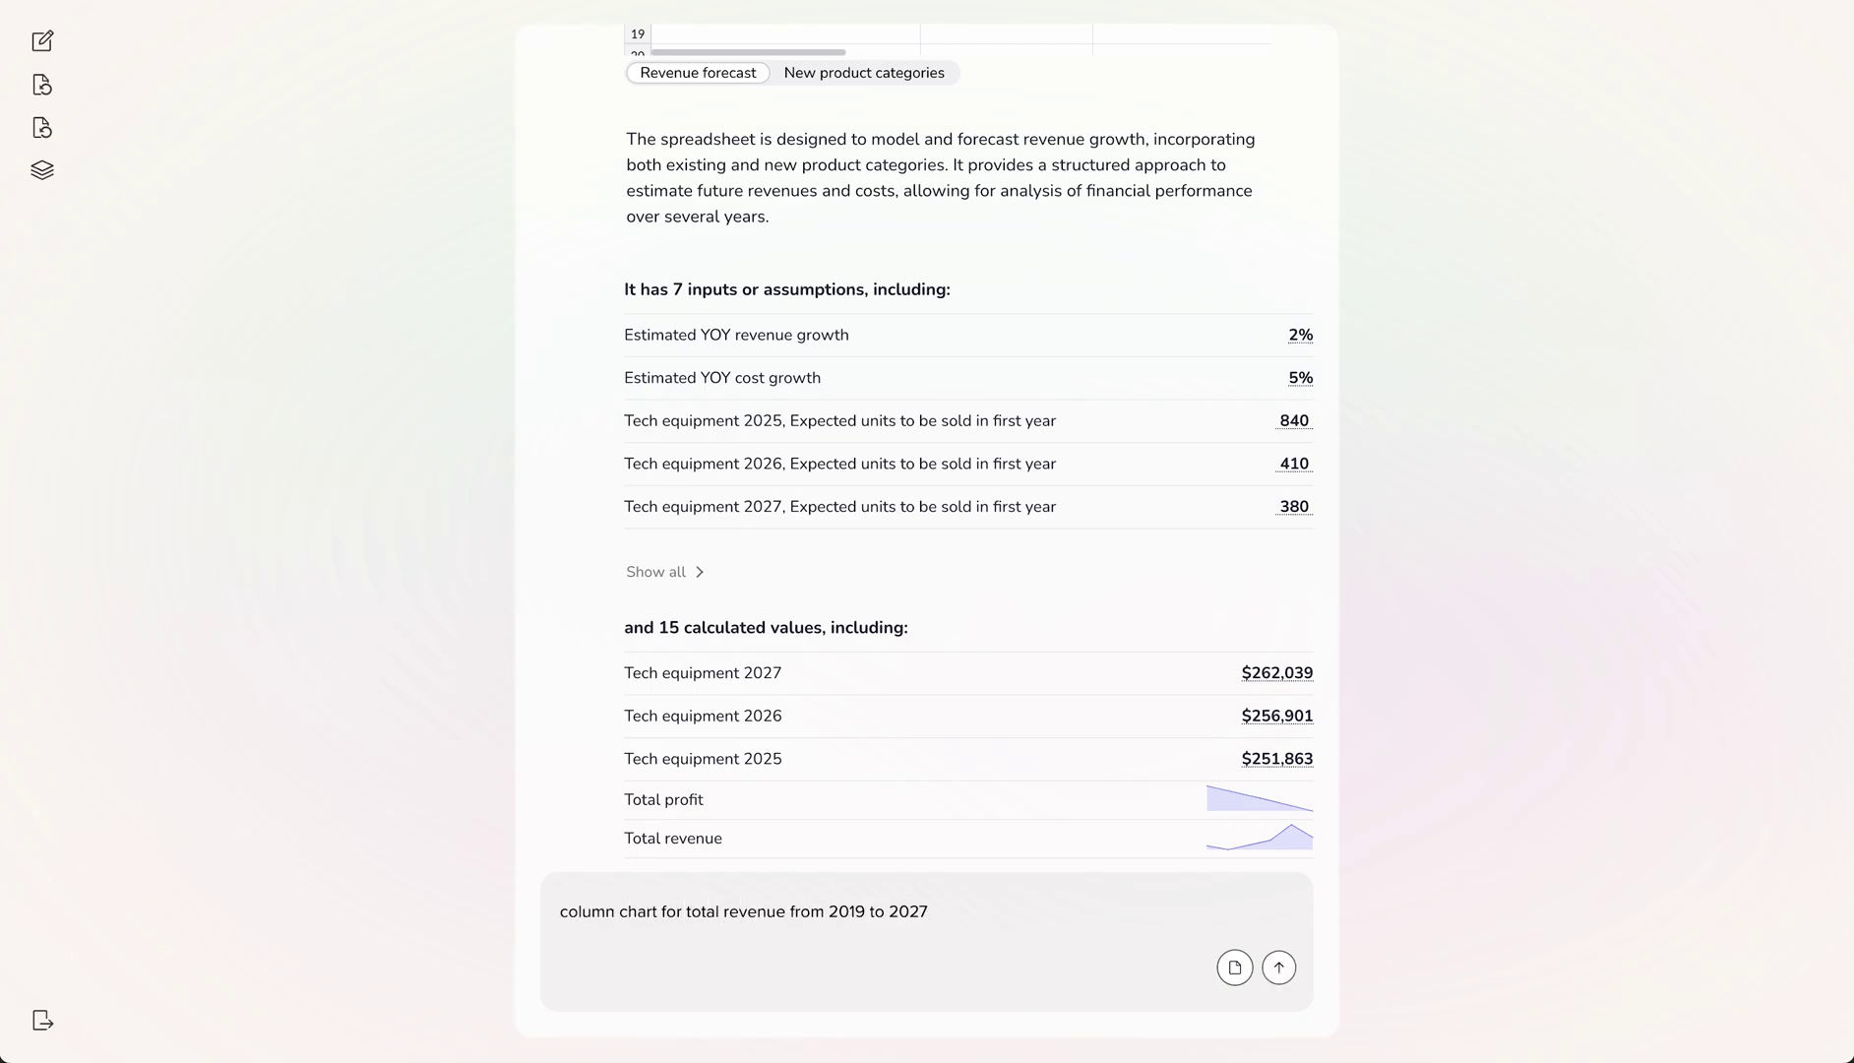
{"action": "key", "text": "Return"}
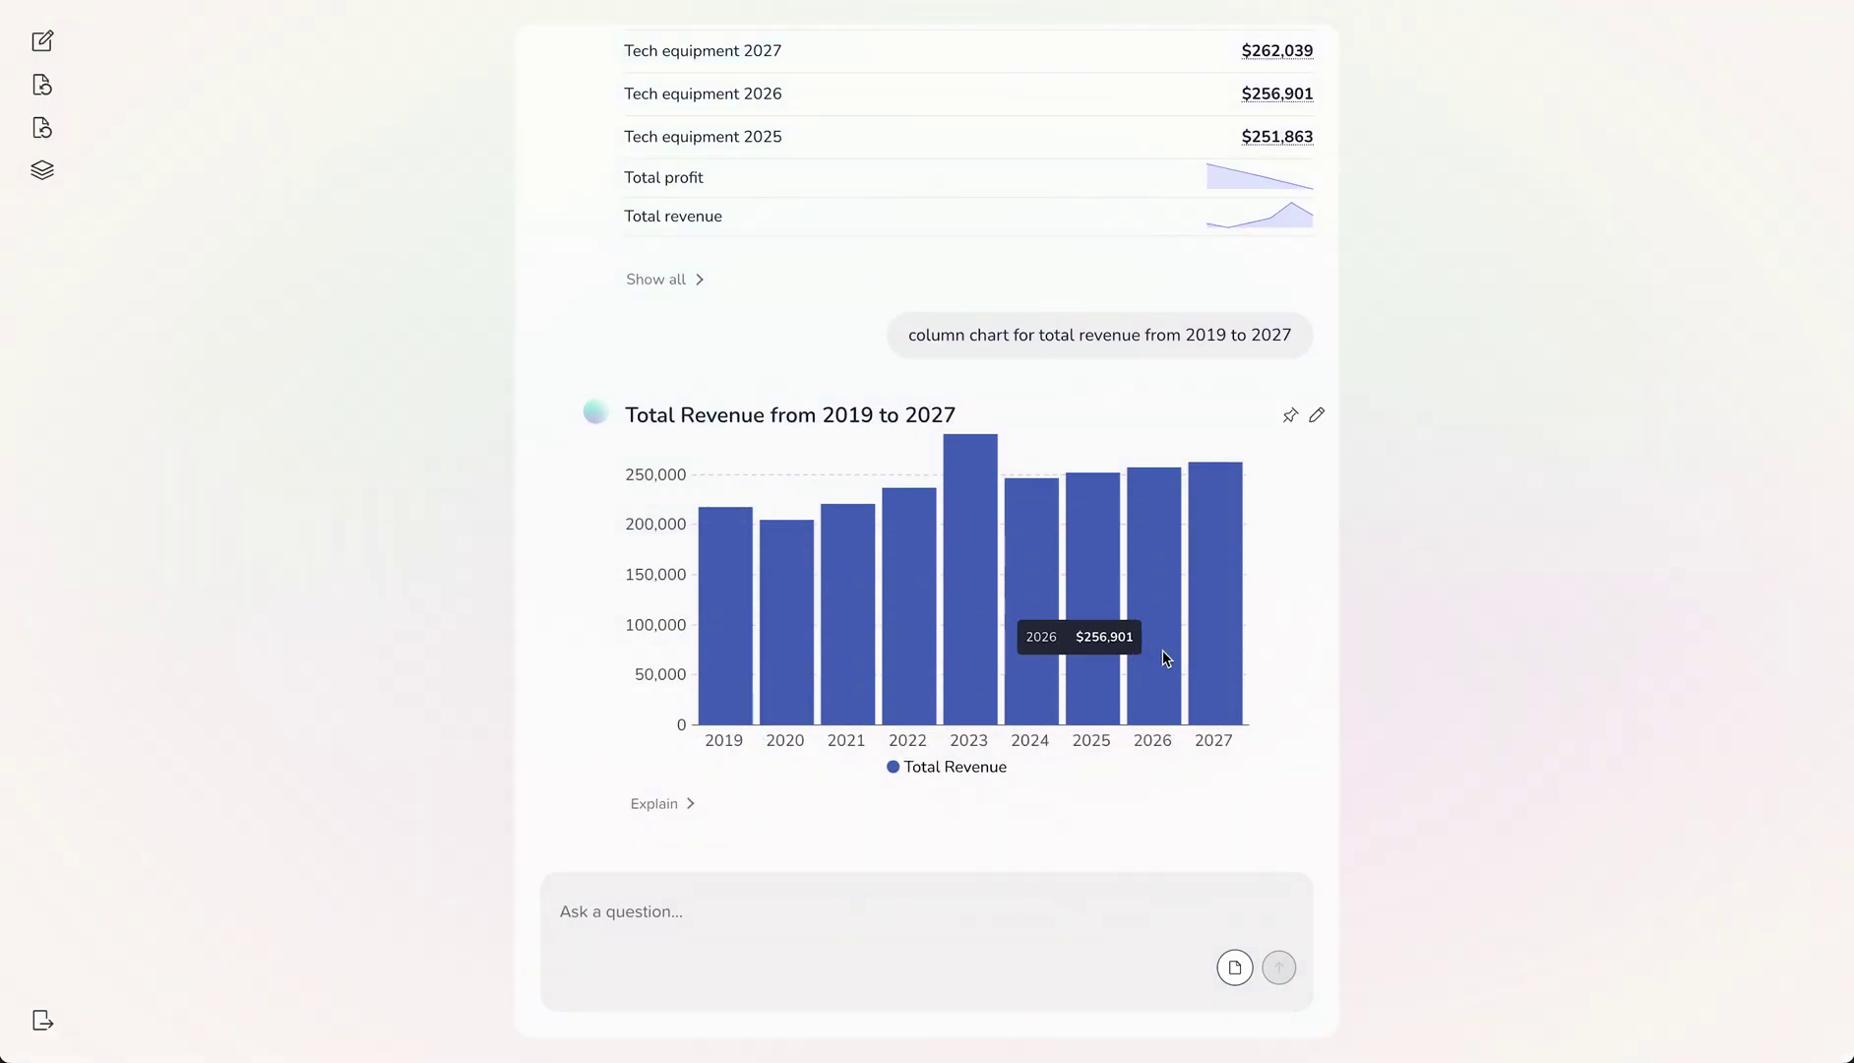
{"action": "left_click", "coordinate": [1287, 417]}
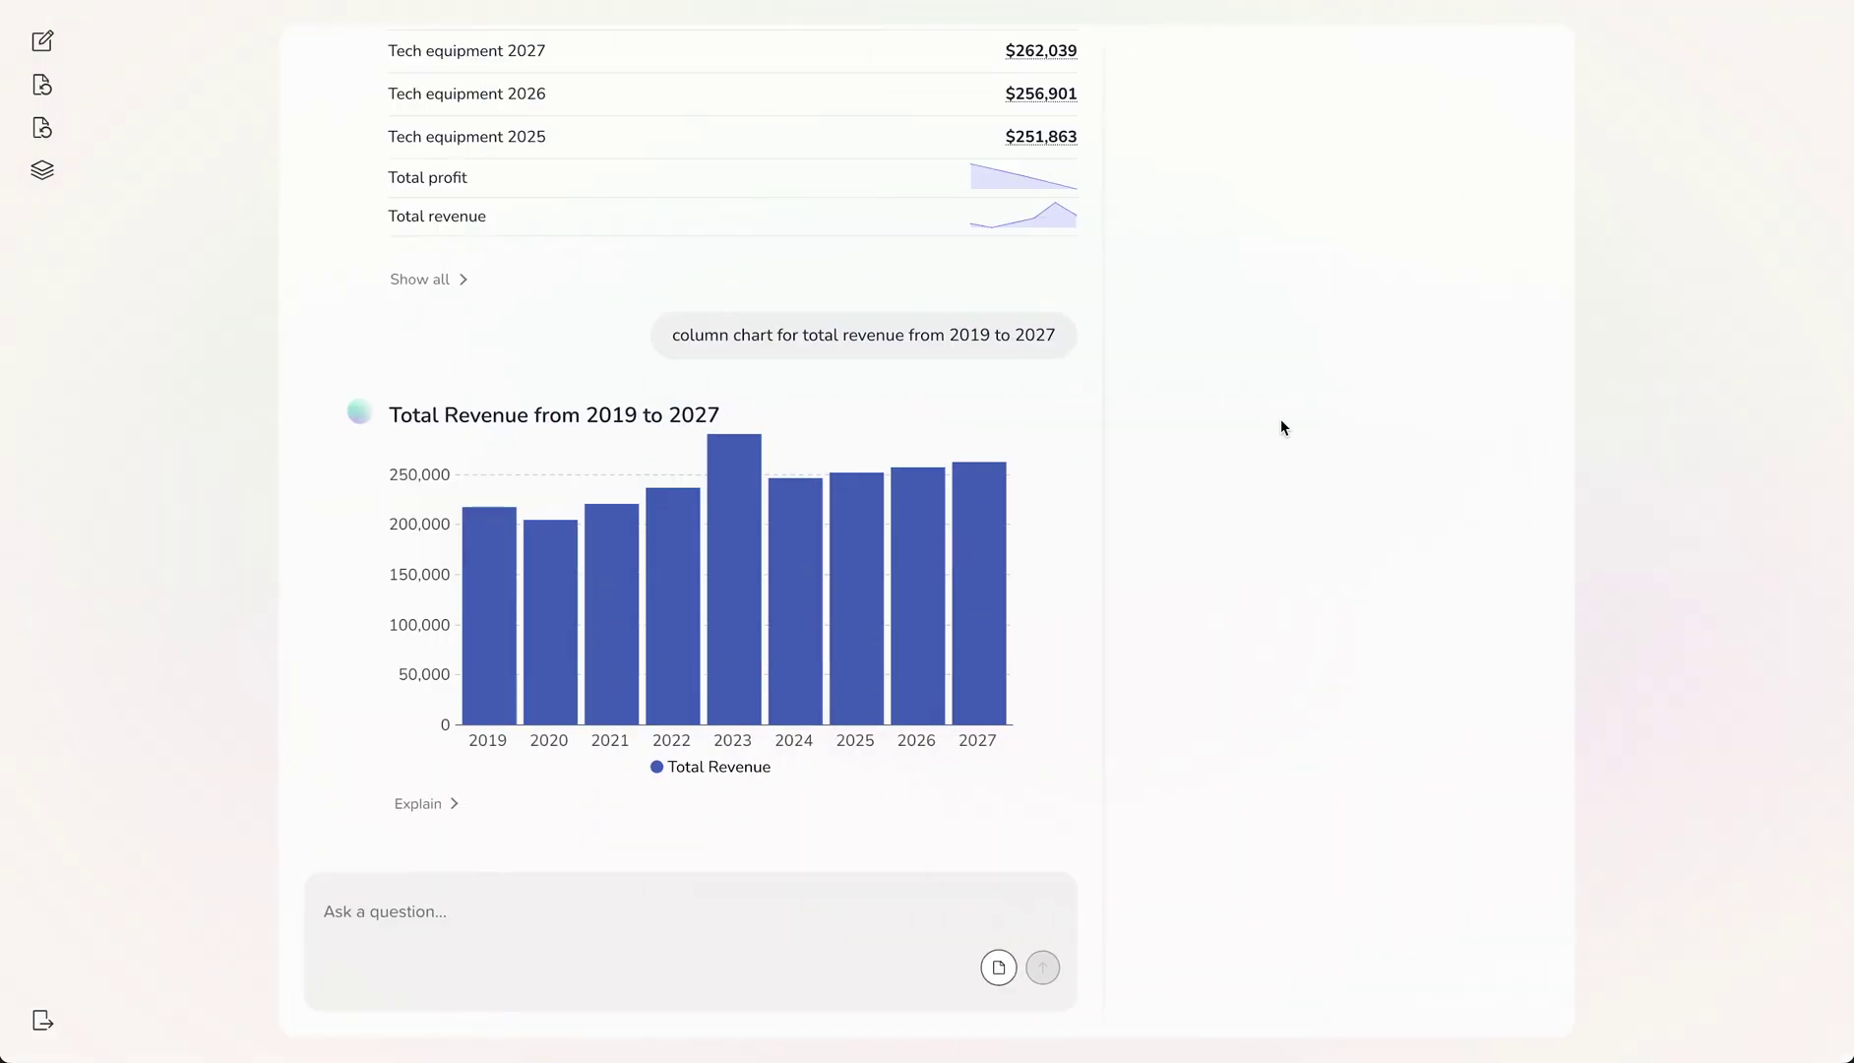
- Request a KPI of this year's projected total revenue compared with last year and pin it
{"action": "left_click", "coordinate": [763, 918]}
{"action": "type", "text": "Create a KPI fo"}
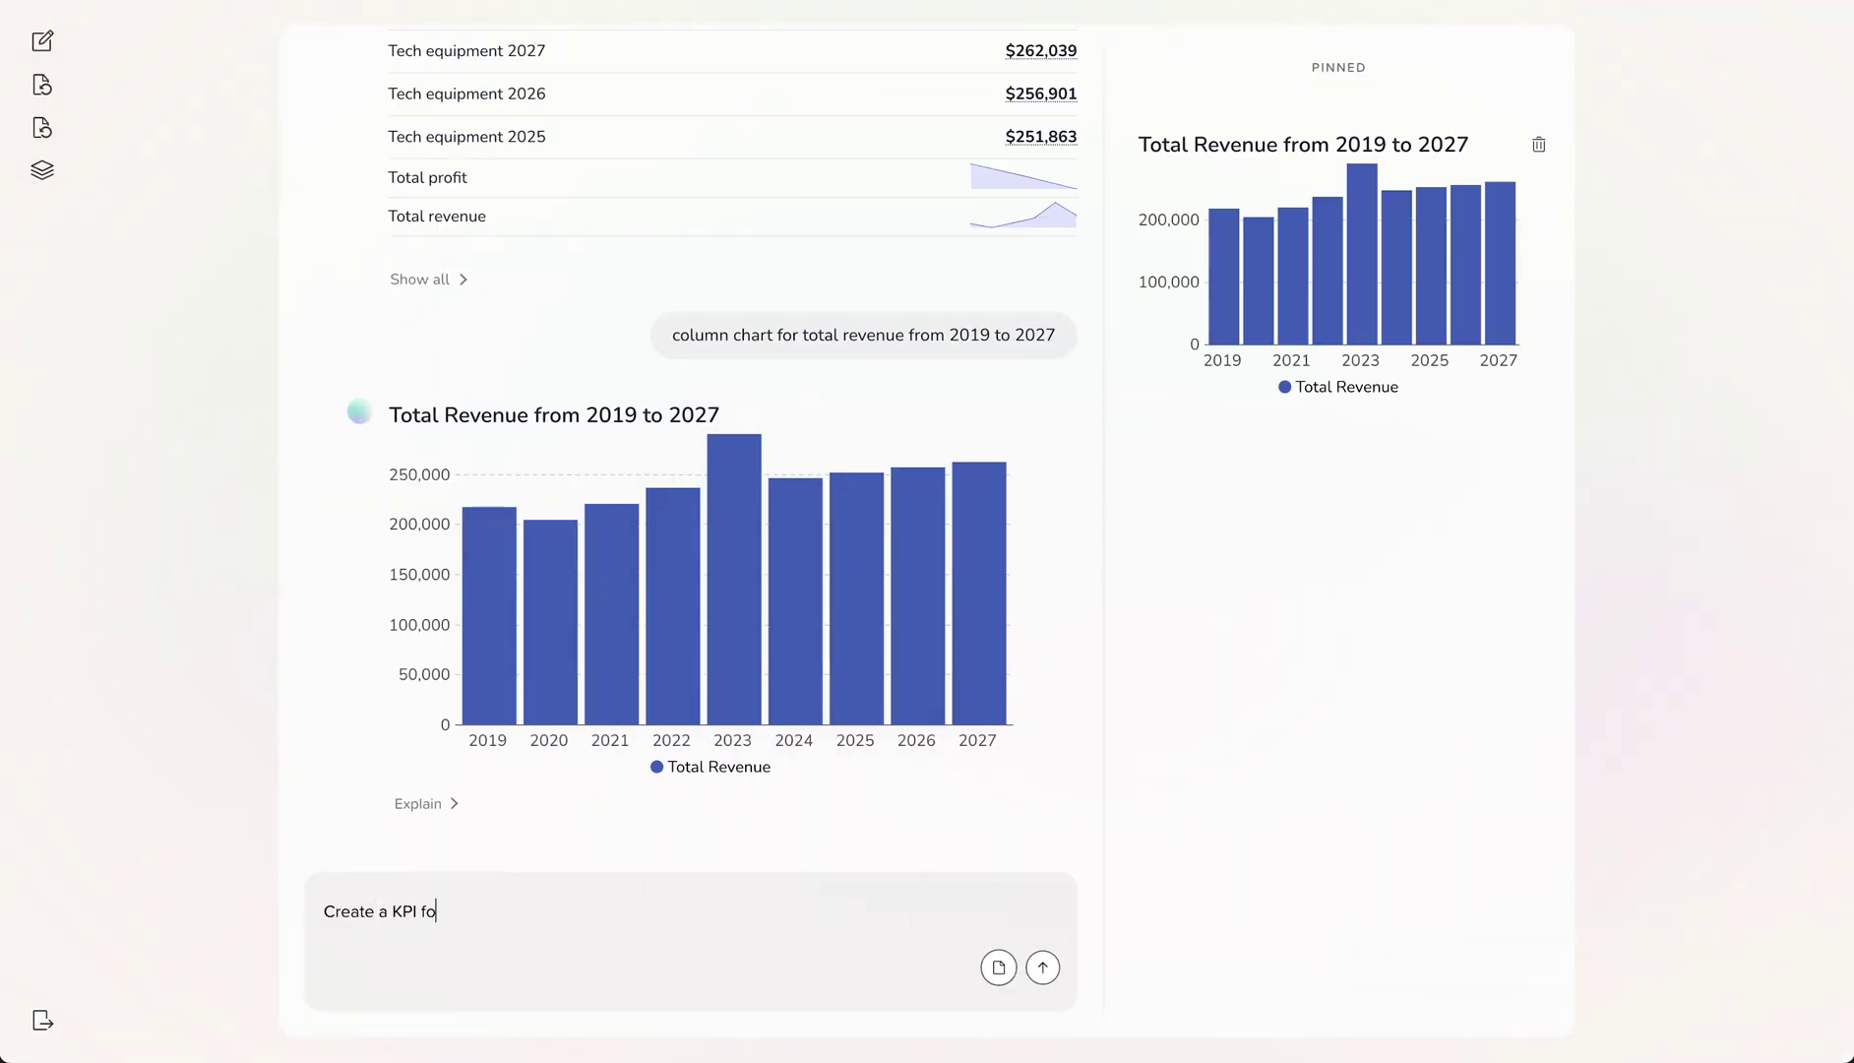
{"action": "type", "text": "r this year's projected total revenue "}
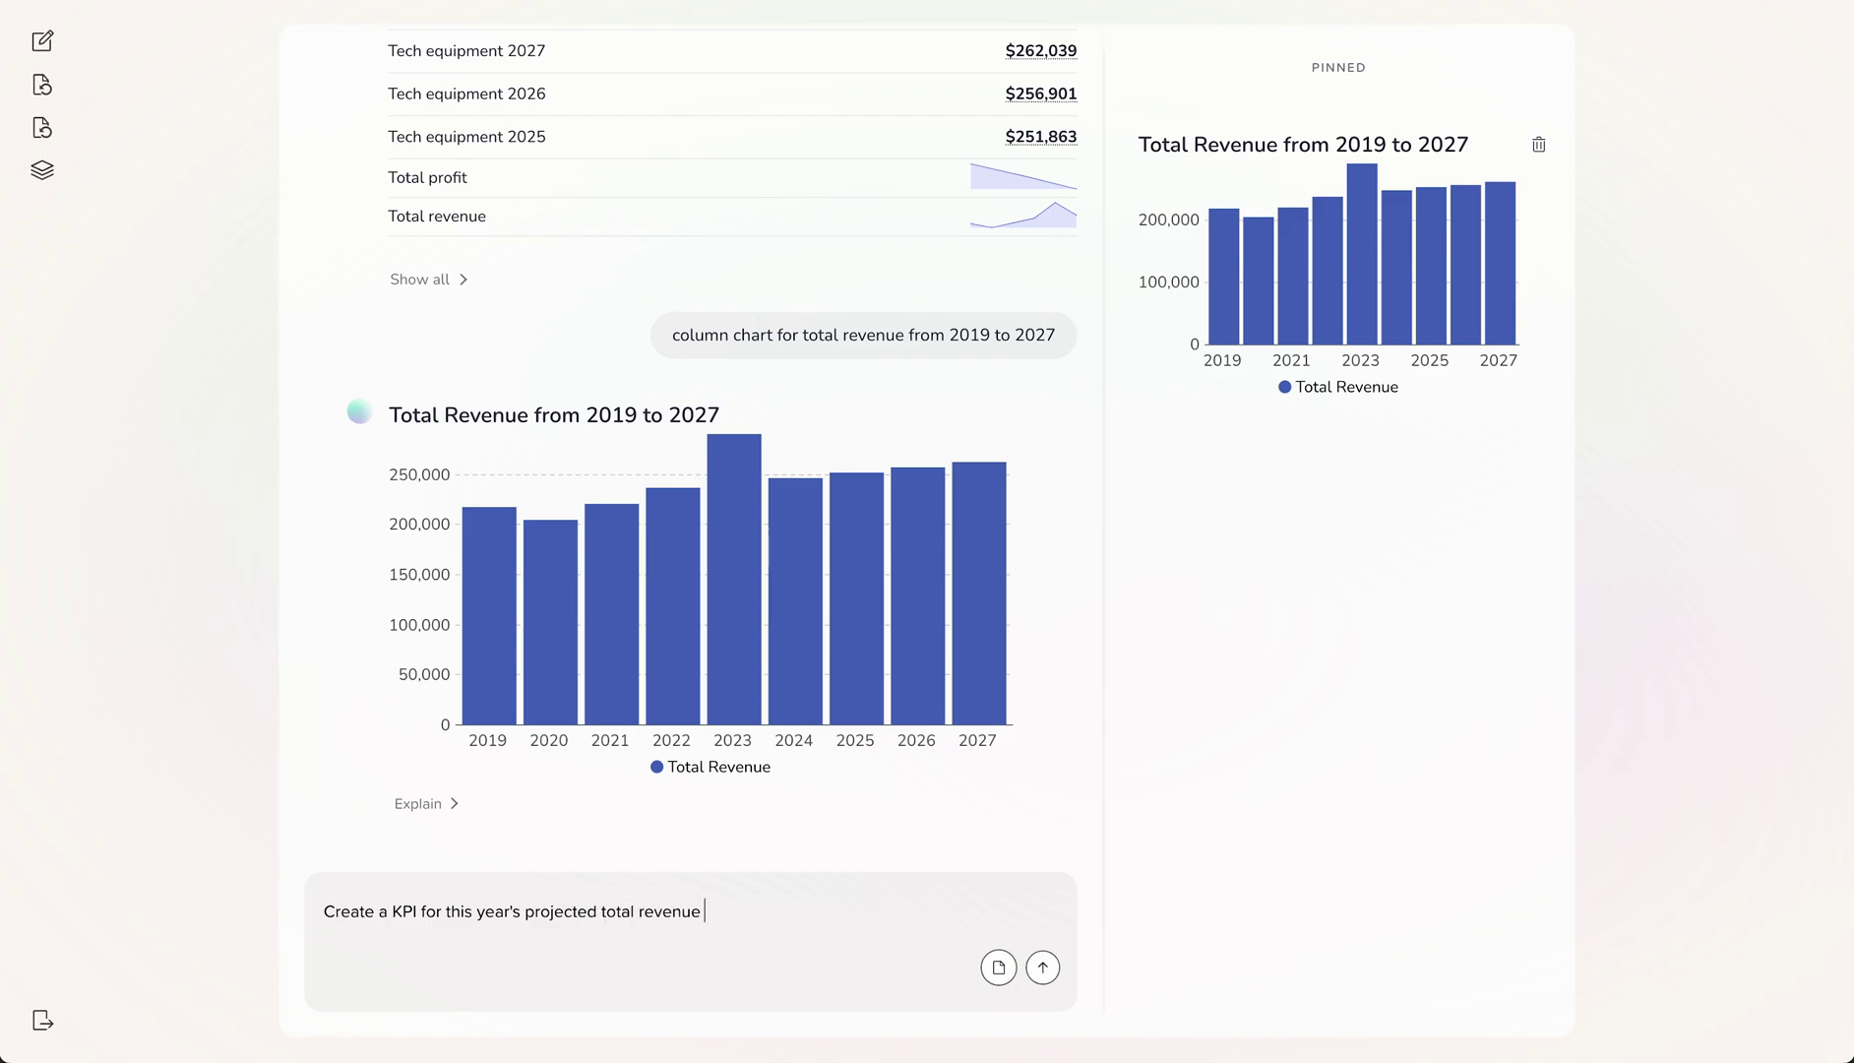
{"action": "type", "text": "and let the comparison value be the revenue fo"}
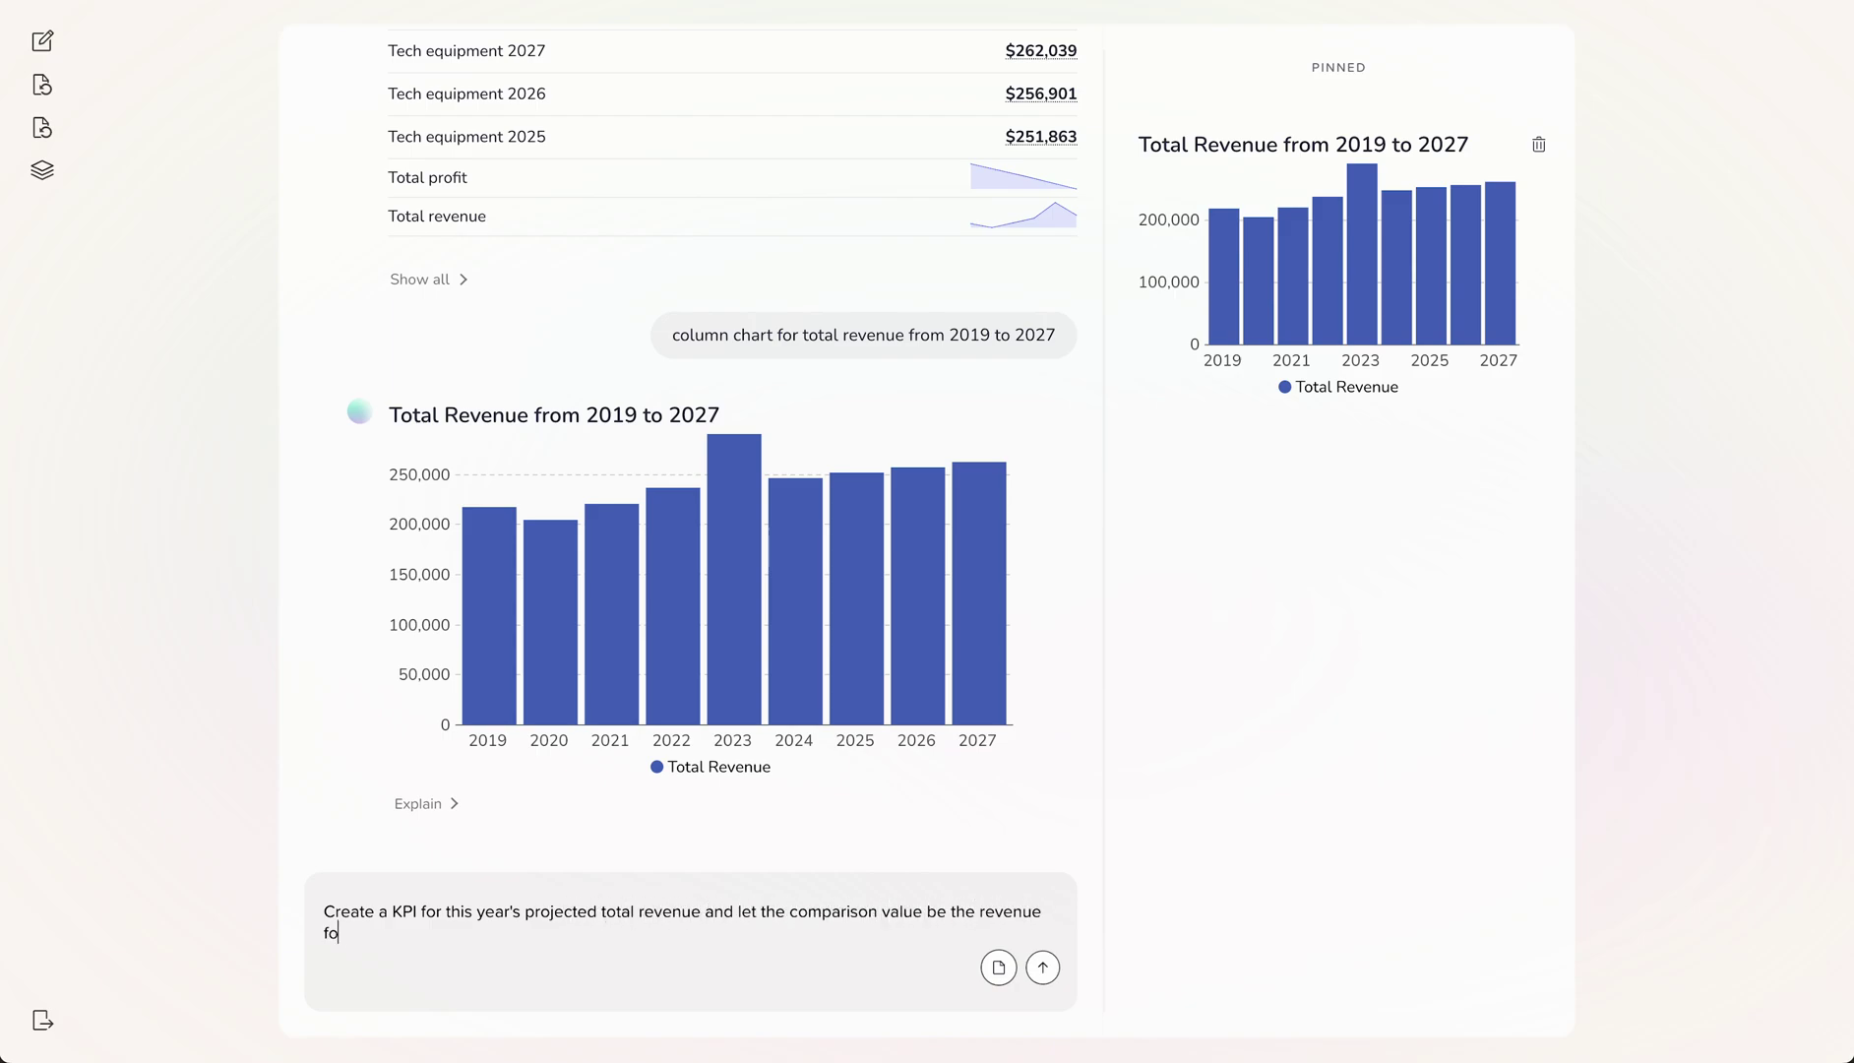
{"action": "type", "text": "r last year"}
{"action": "key", "text": "Return"}
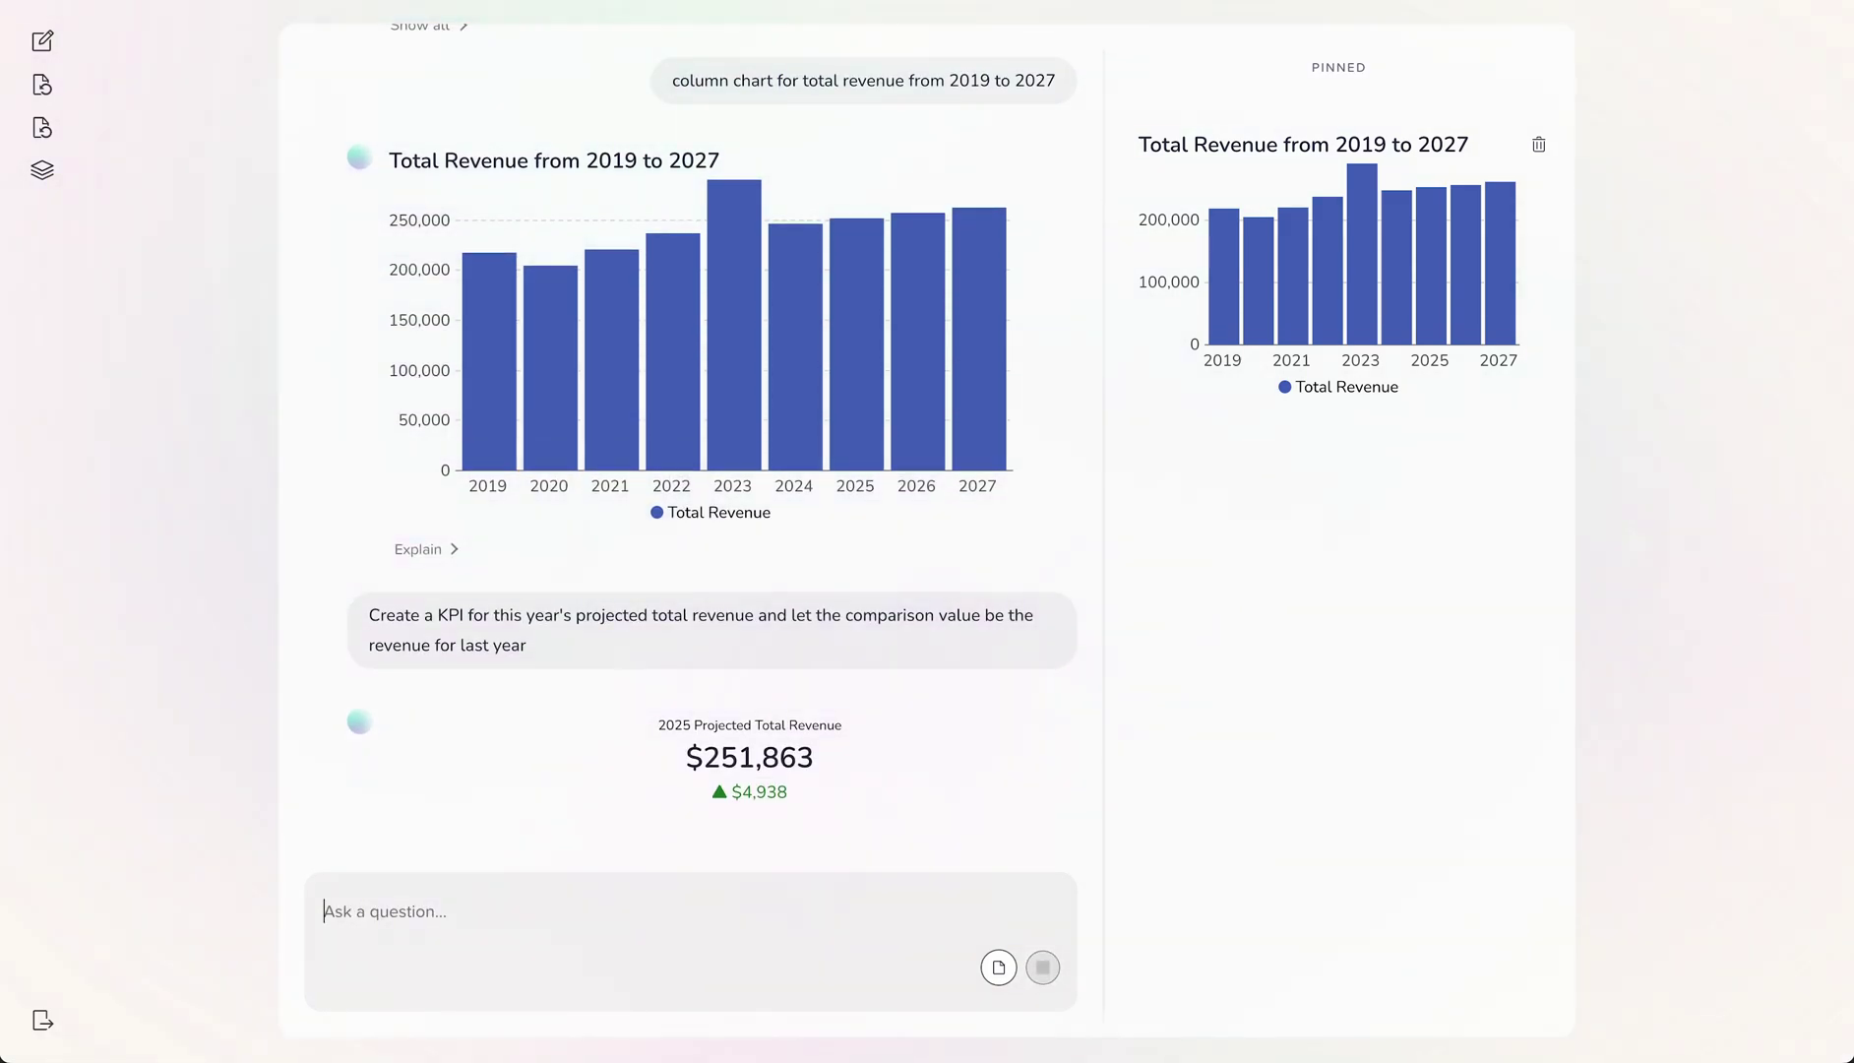
{"action": "left_click", "coordinate": [892, 645]}
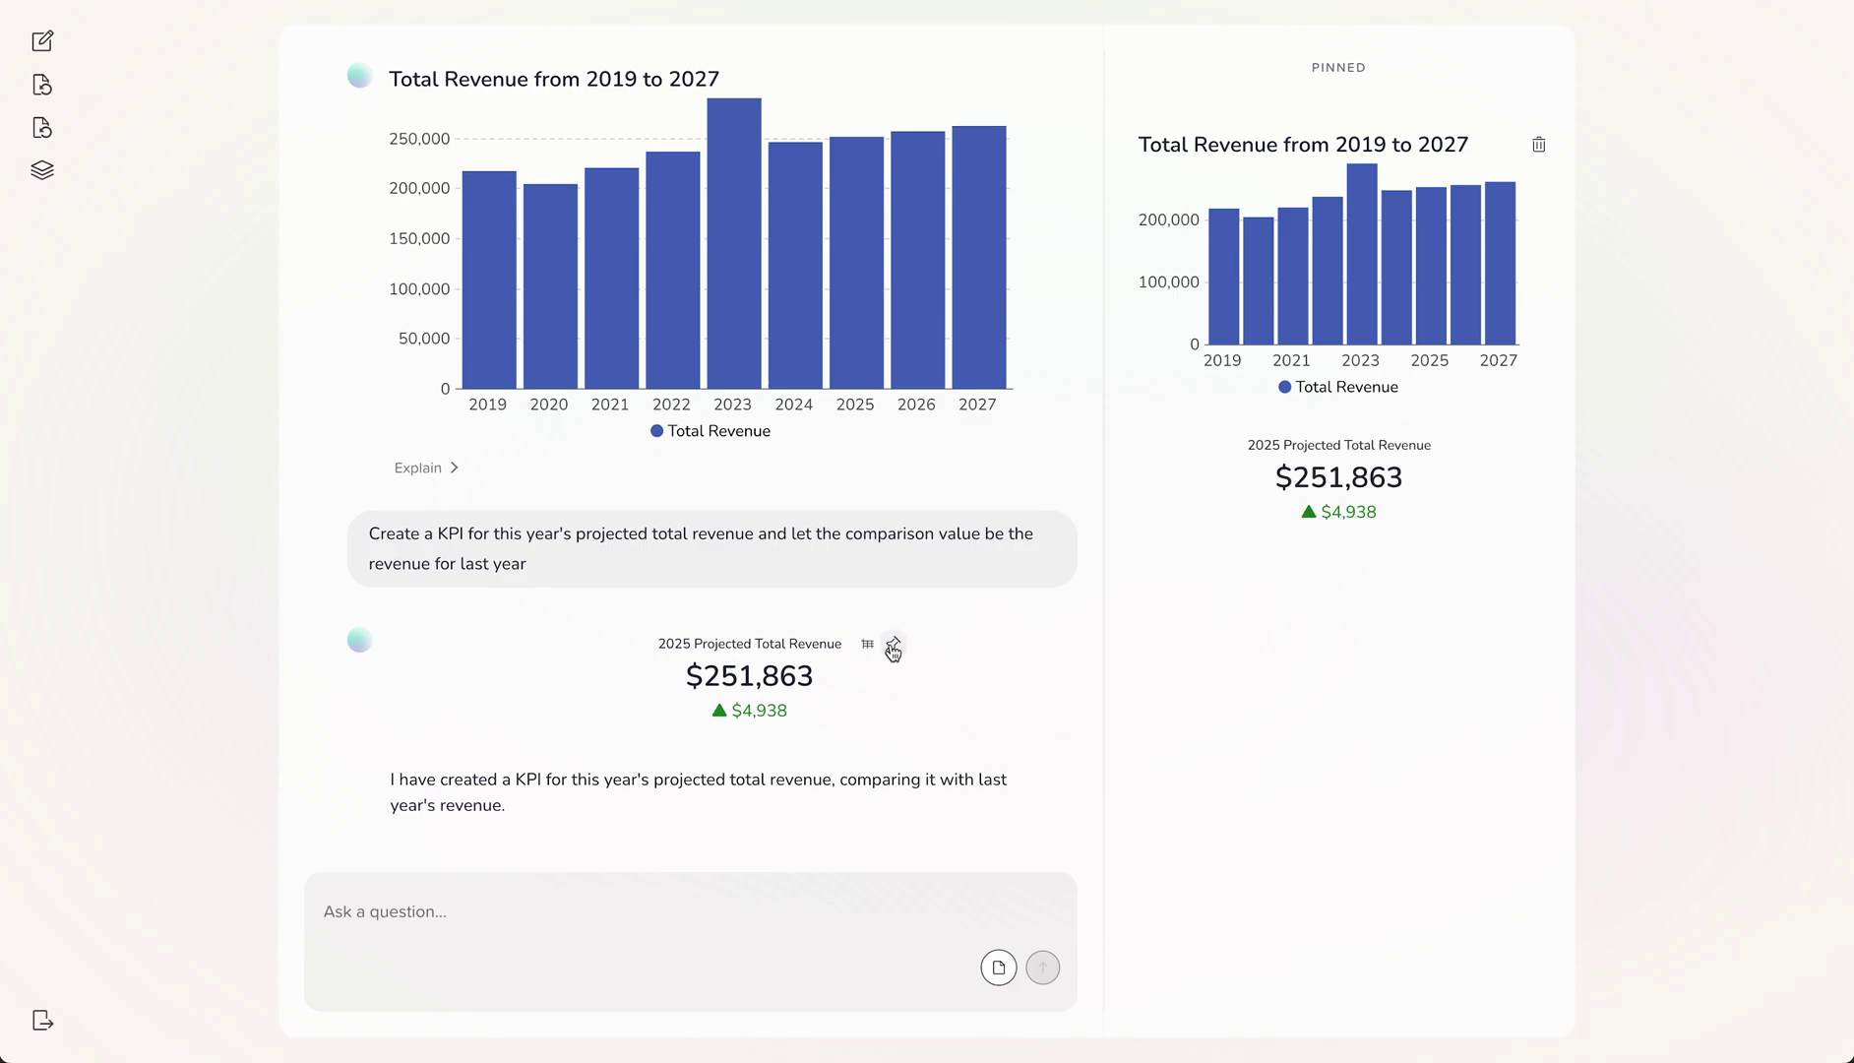
{"action": "left_click", "coordinate": [769, 914]}
- Add an estimated revenue growth slider, pin it, and set it to 9%
{"action": "type", "text": "add a slide"}
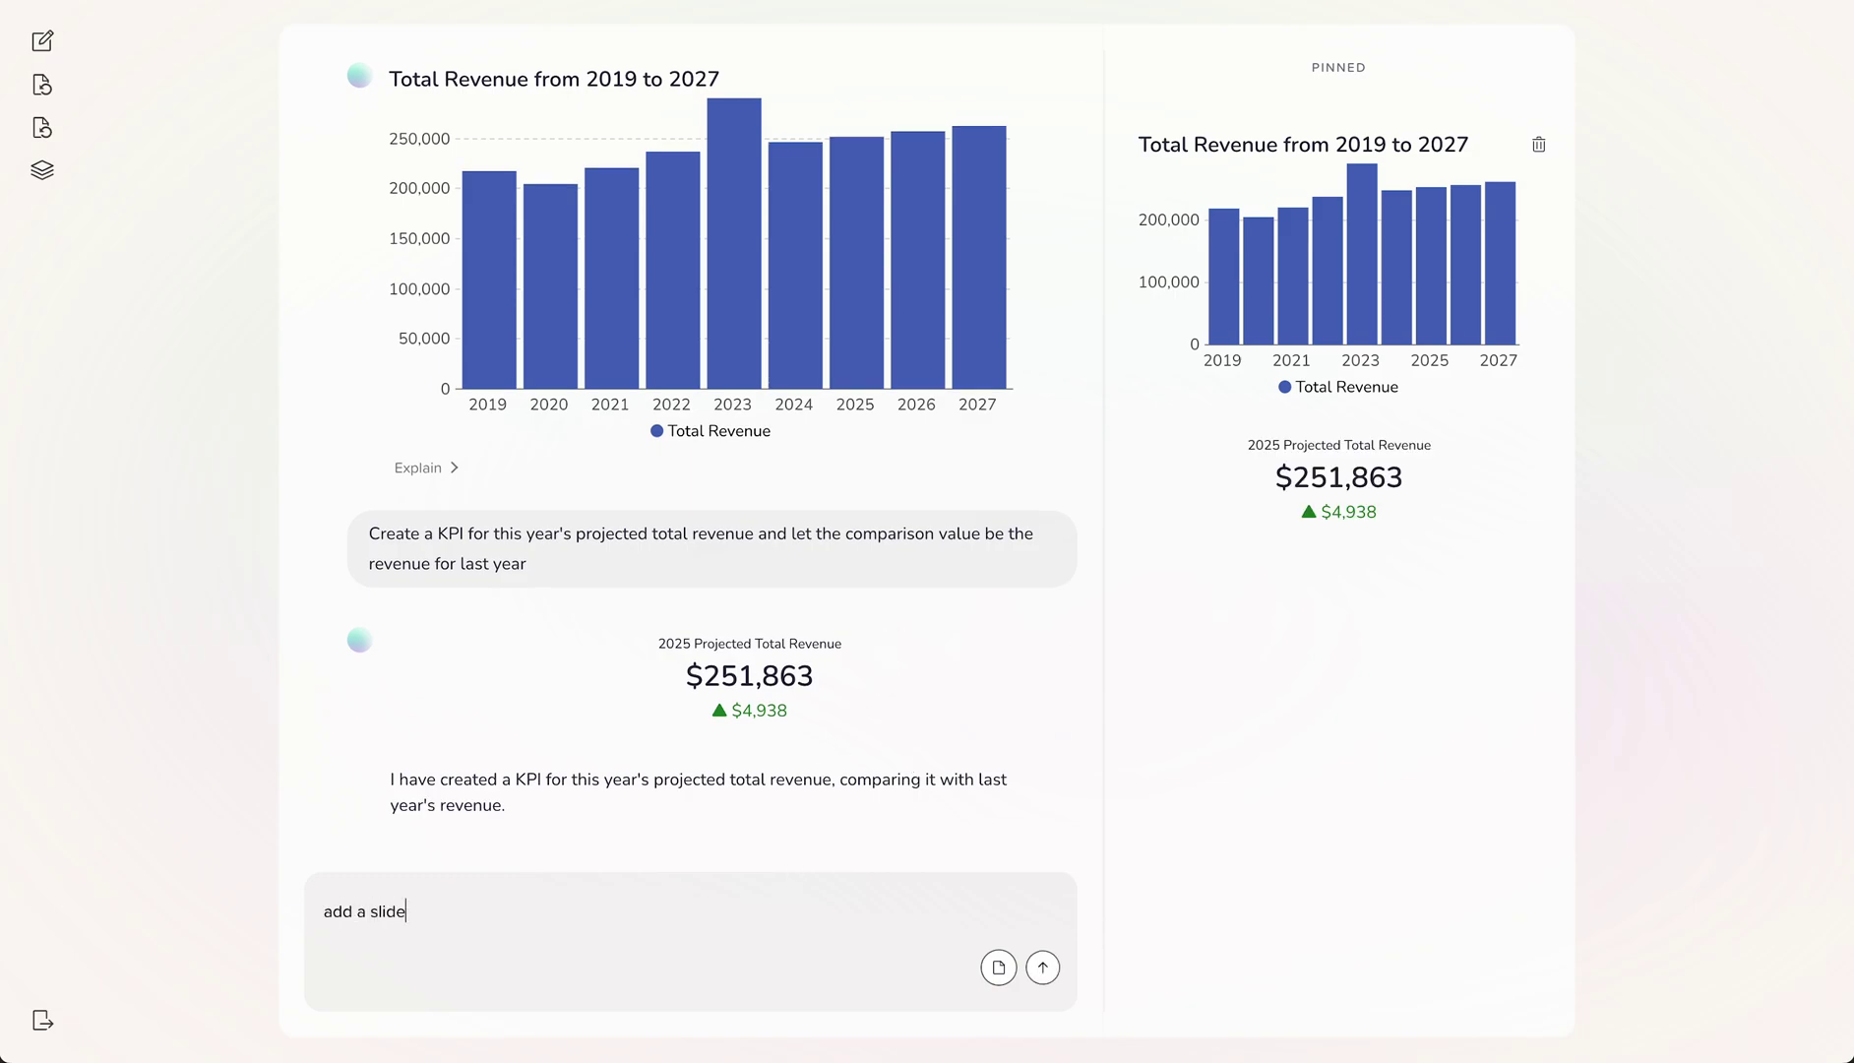
{"action": "type", "text": "r for estimated revenue growth"}
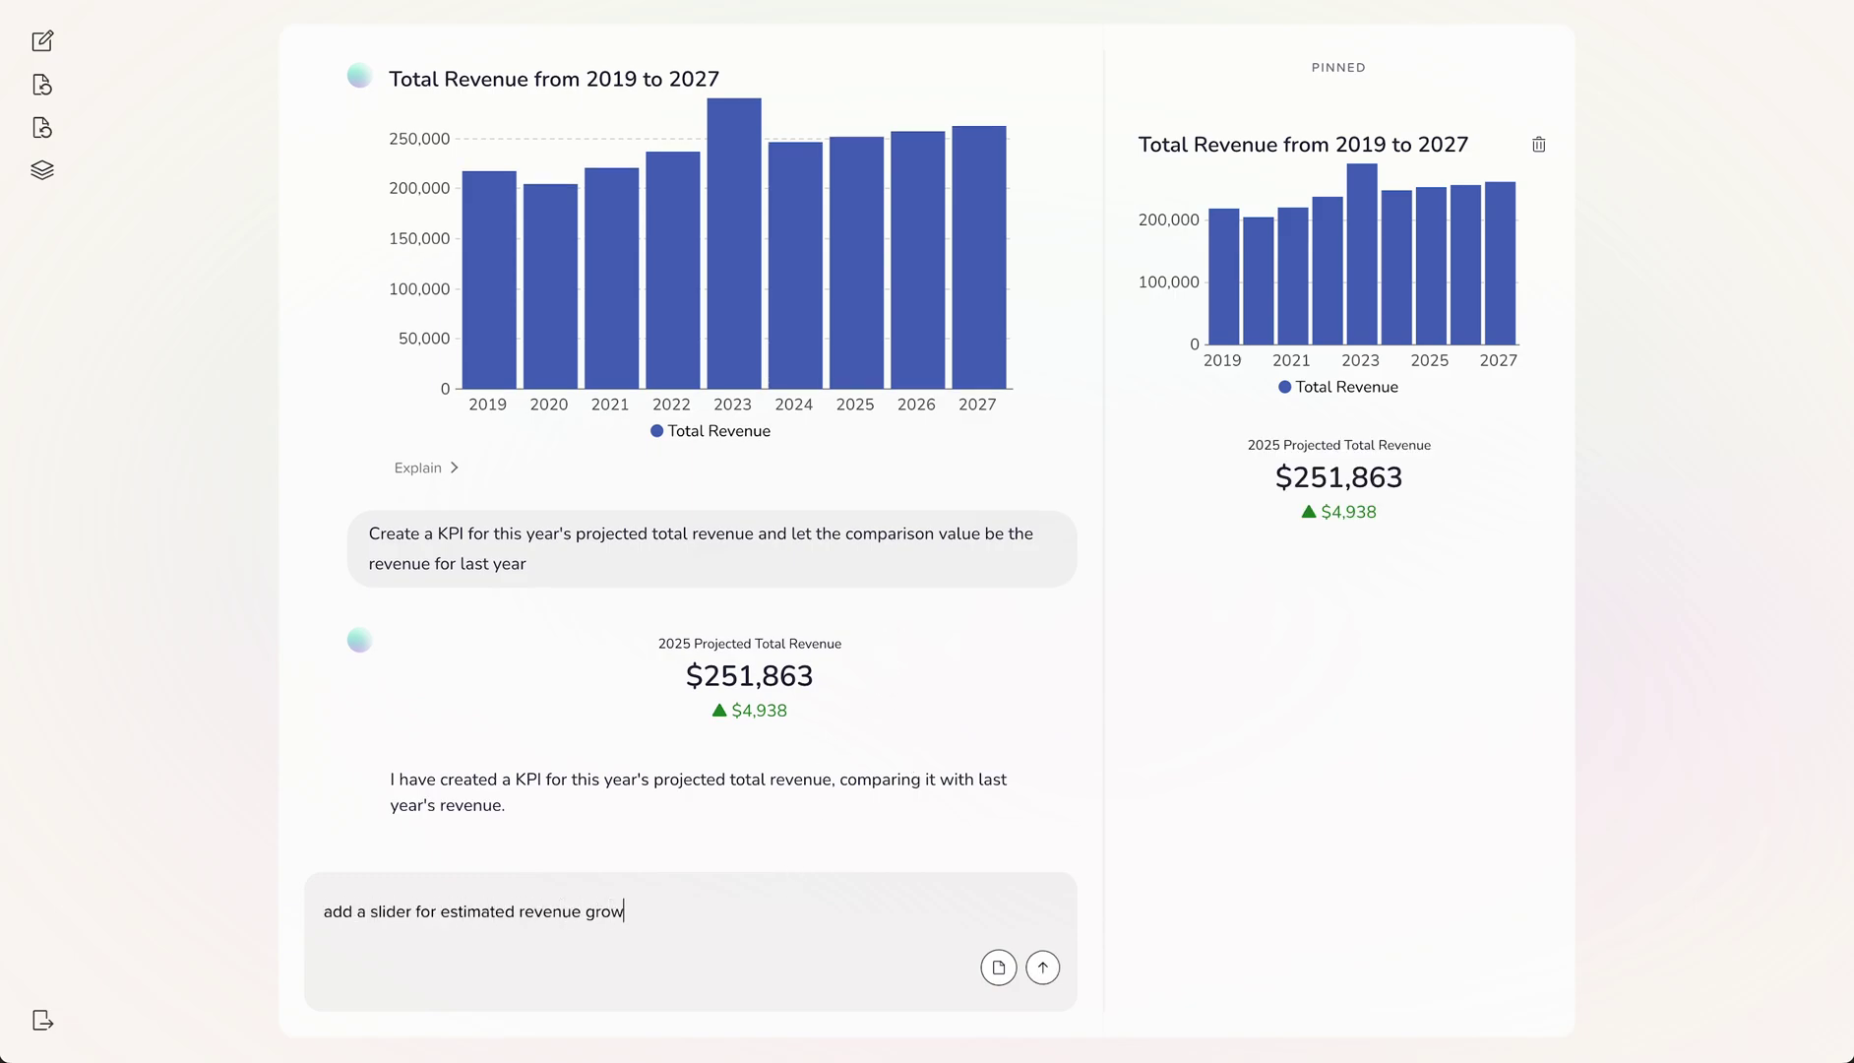
{"action": "key", "text": "Return"}
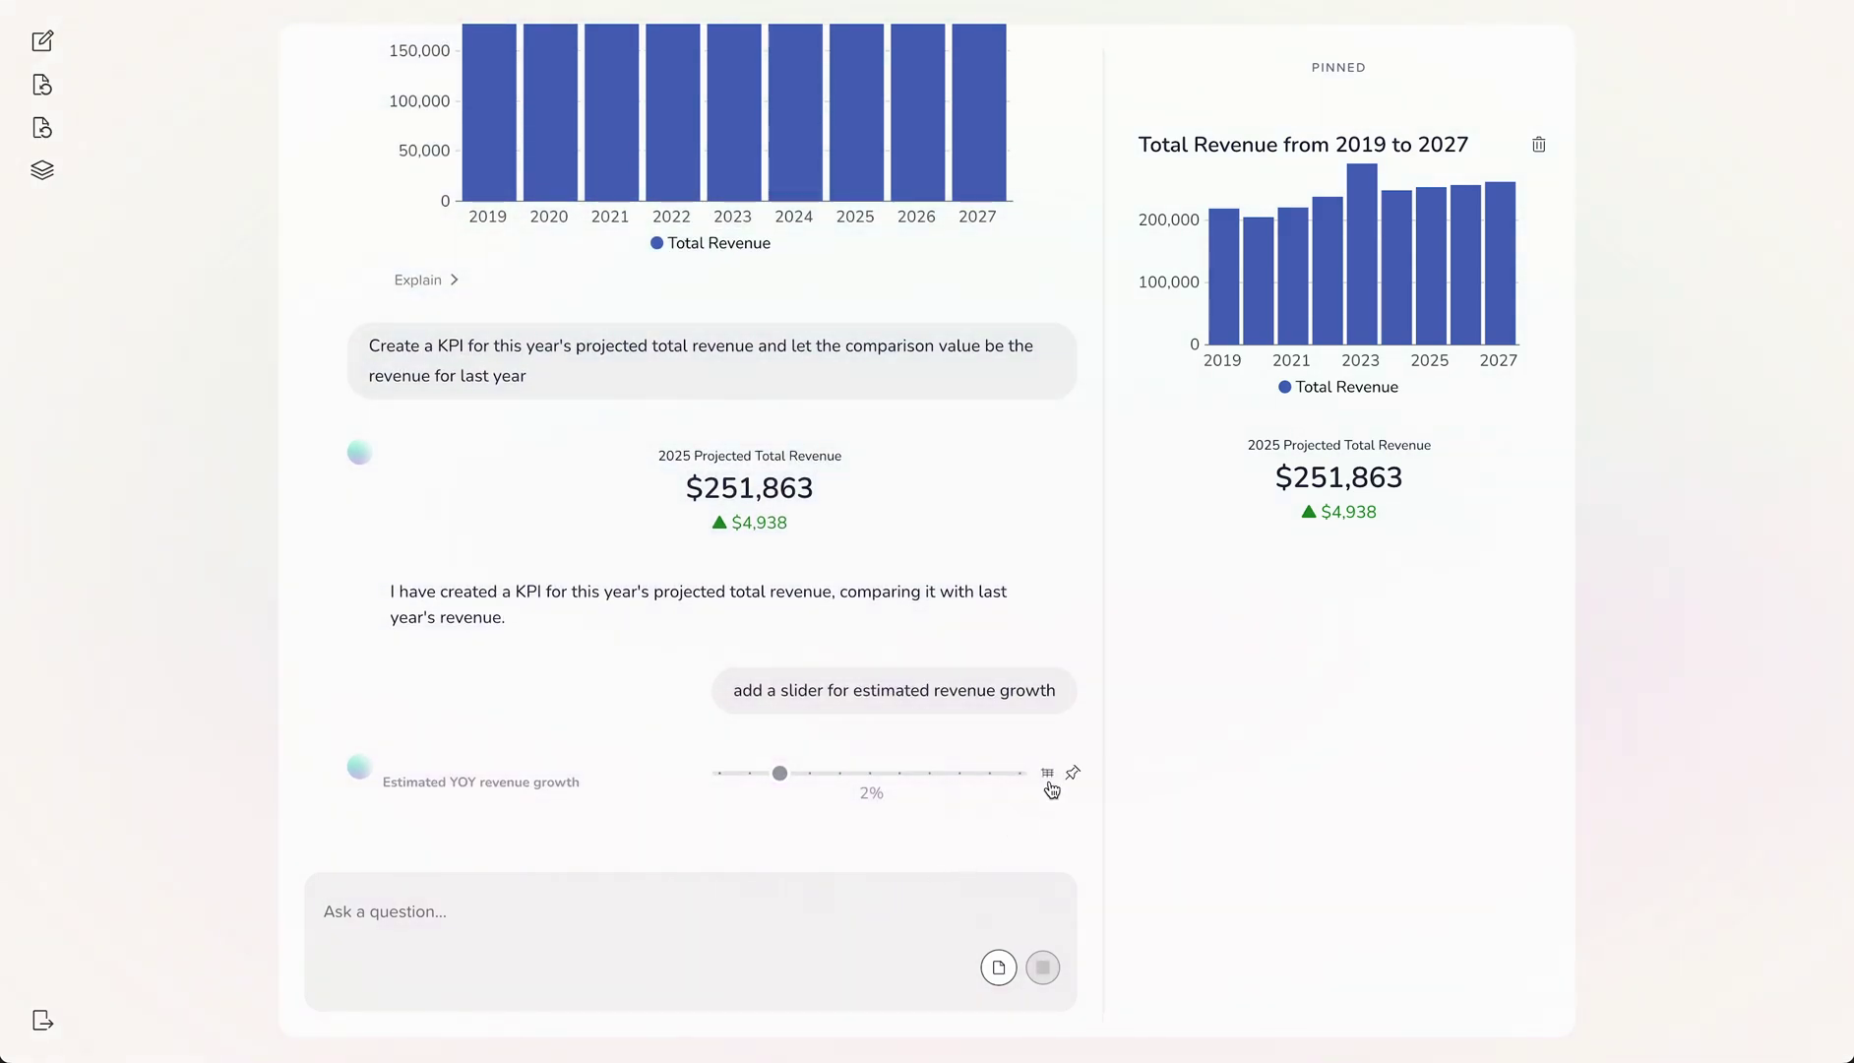
{"action": "left_click", "coordinate": [1072, 778]}
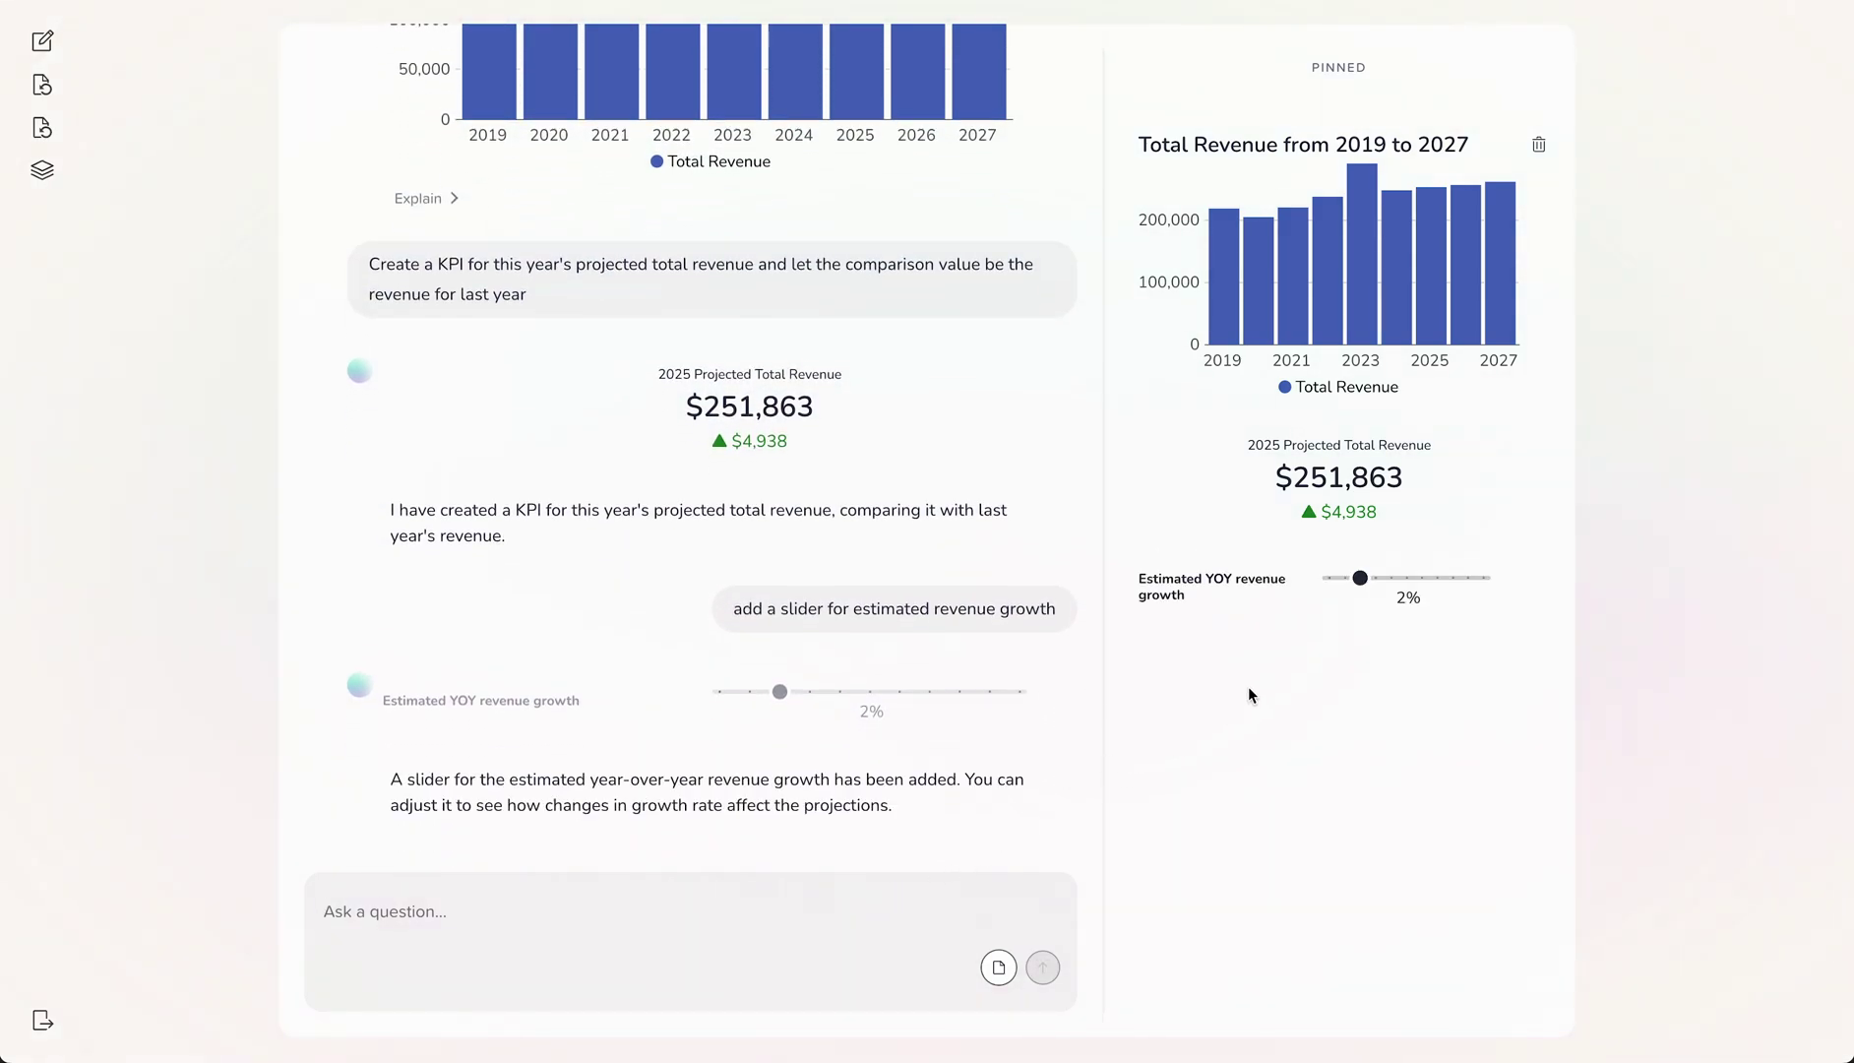
{"action": "left_click_drag", "start_coordinate": [1361, 577], "coordinate": [1328, 580]}
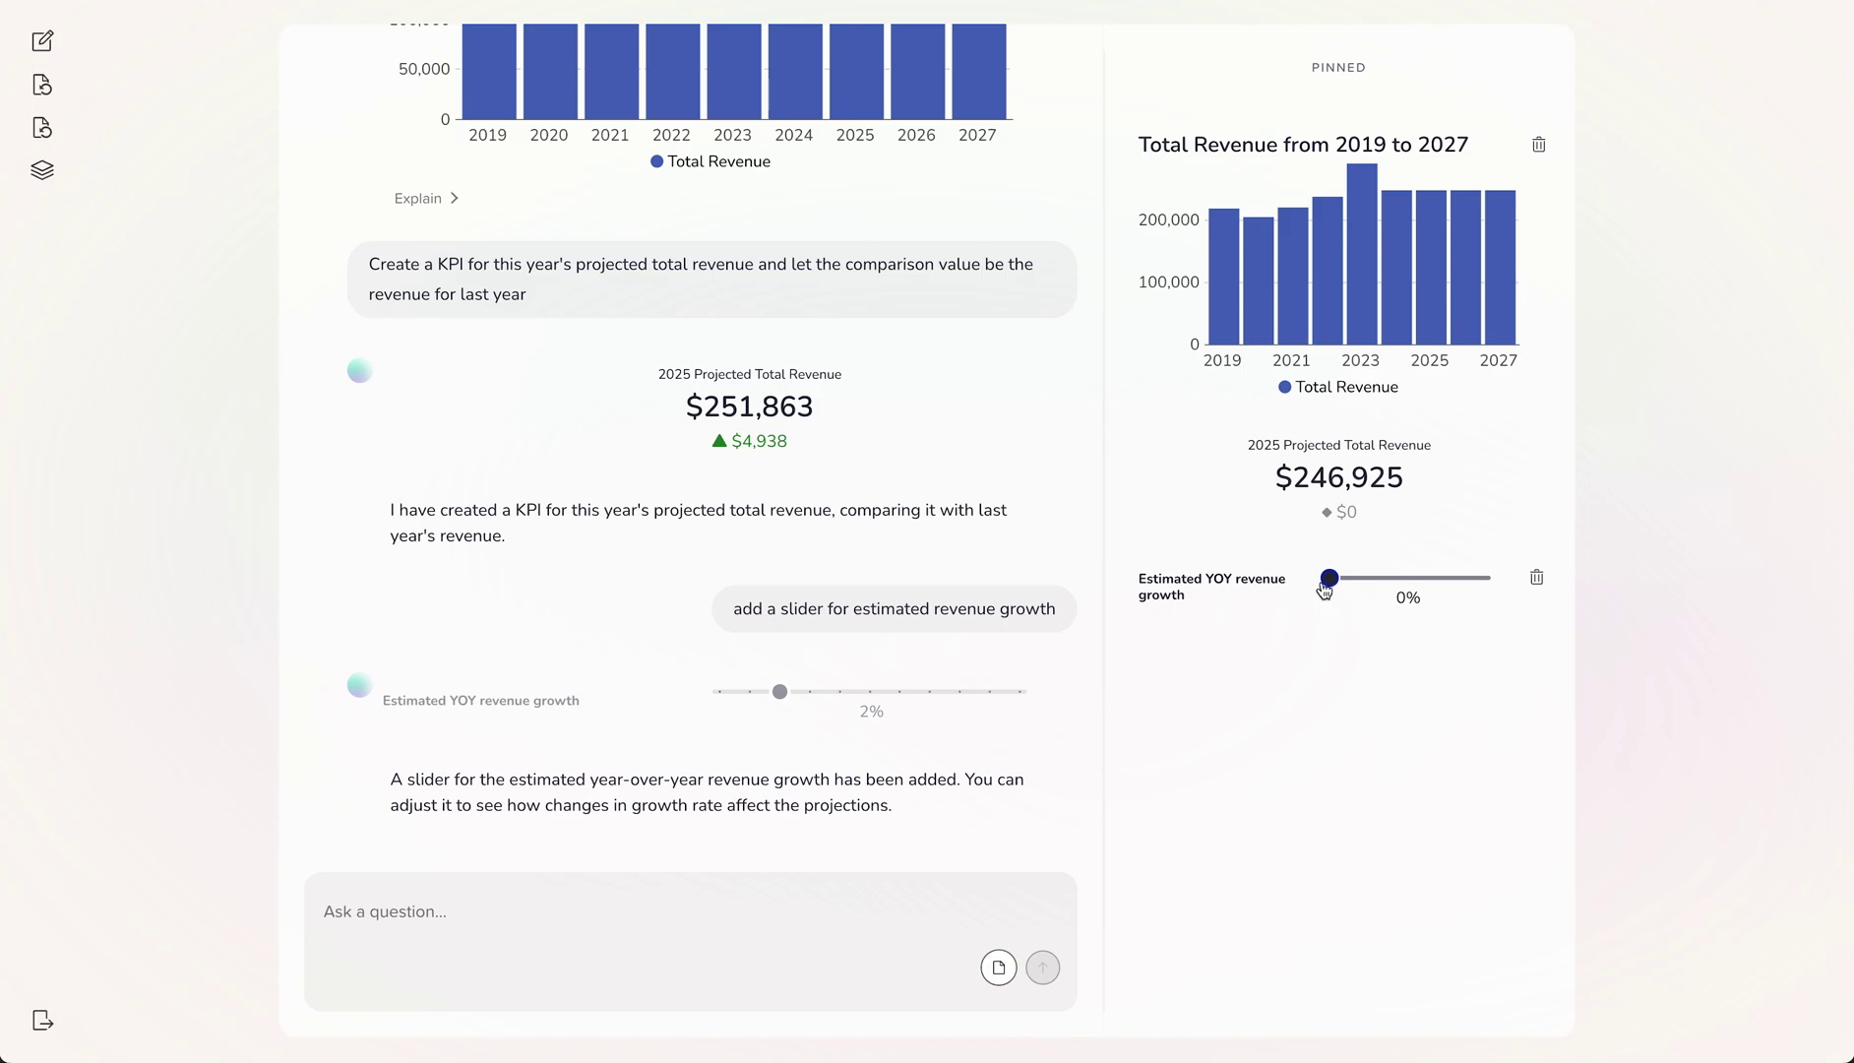
{"action": "left_click_drag", "start_coordinate": [1326, 588], "coordinate": [1477, 583]}
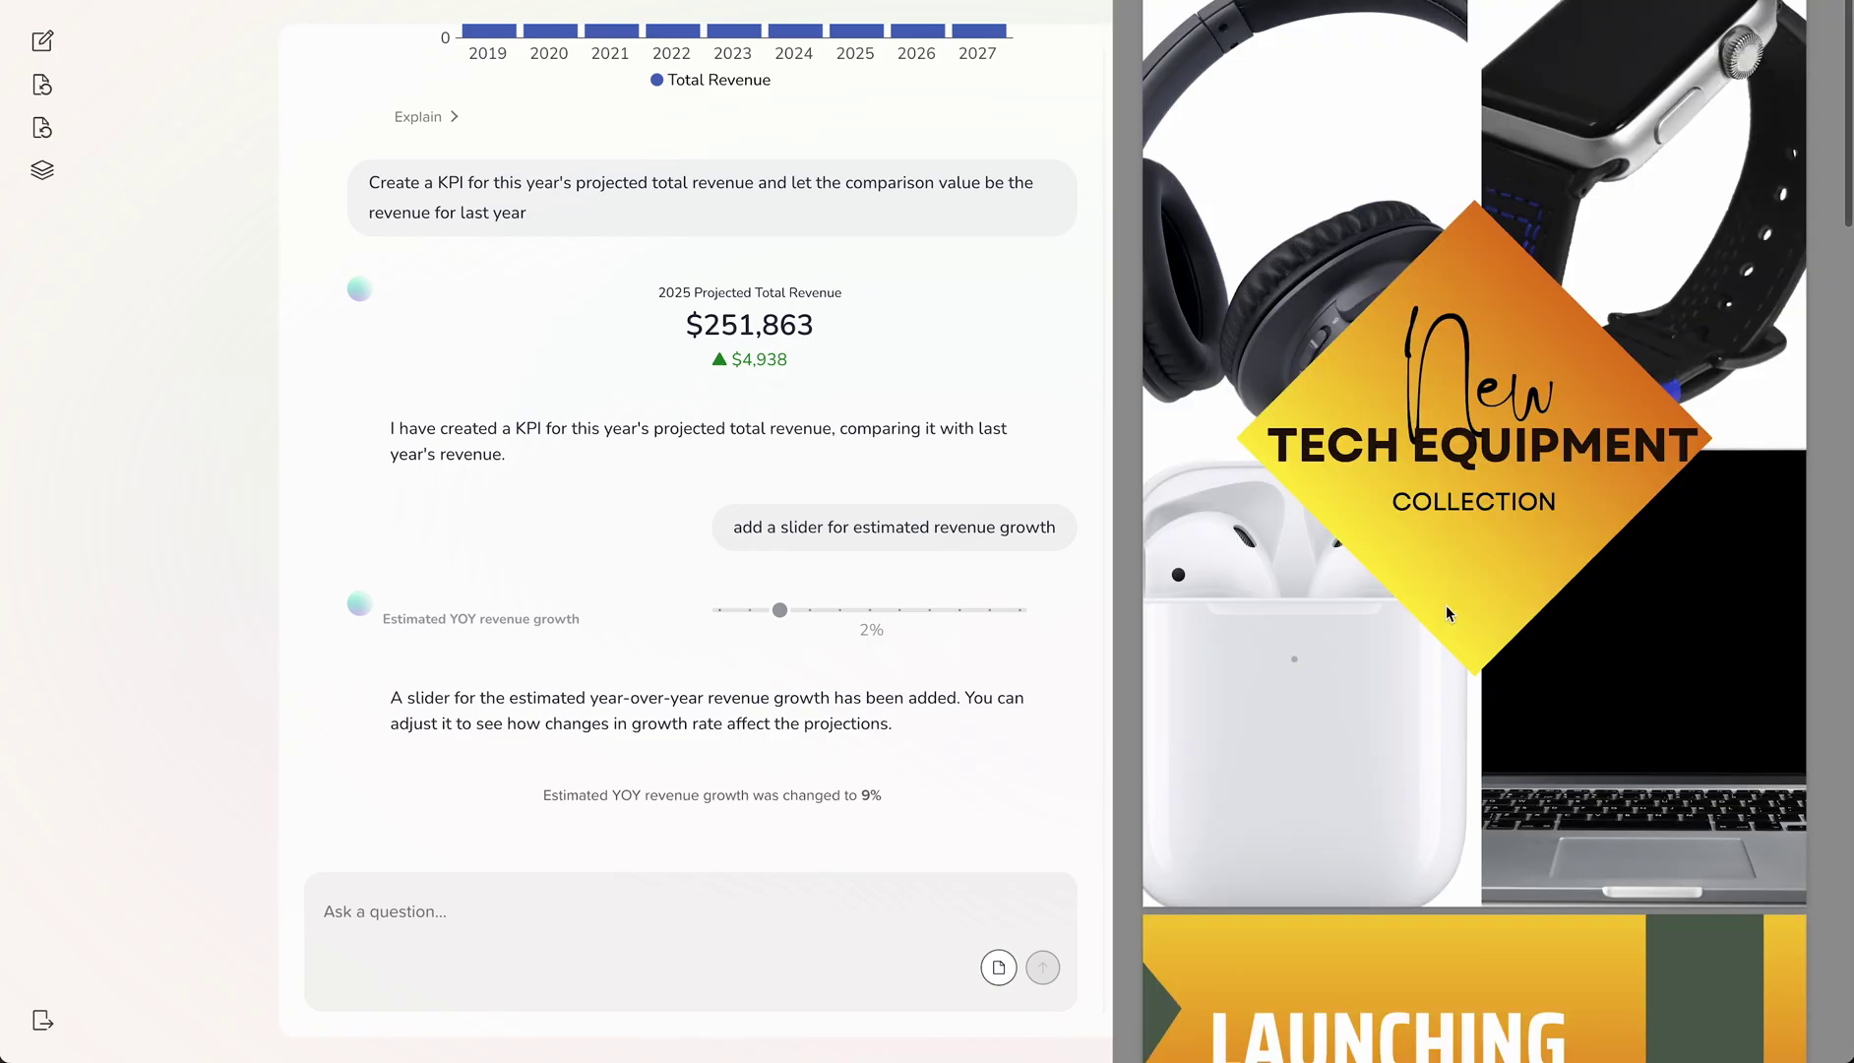
{"action": "scroll", "coordinate": [1446, 613], "scroll_direction": "down", "scroll_amount": 10}
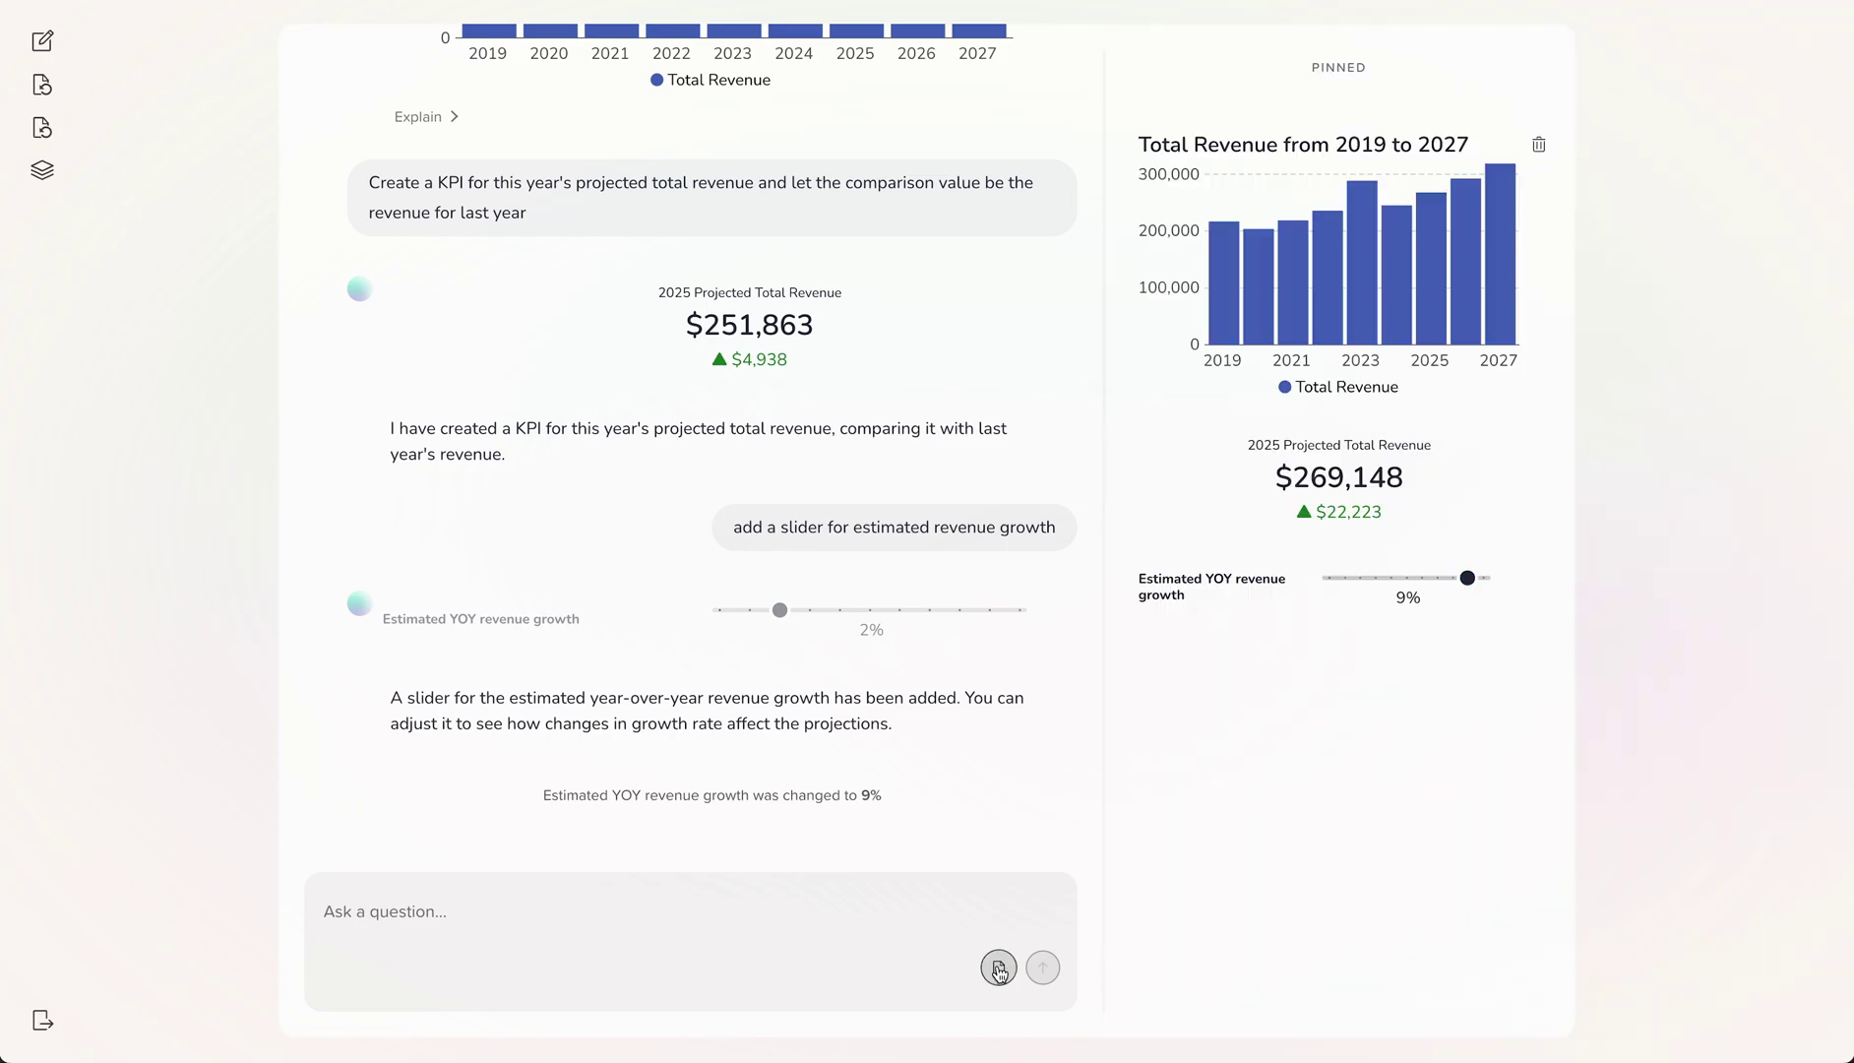
{"action": "left_click", "coordinate": [998, 966]}
- Attach Tech.pdf and have GRID extract the prices for all new products into the workbook
{"action": "double_click", "coordinate": [856, 382]}
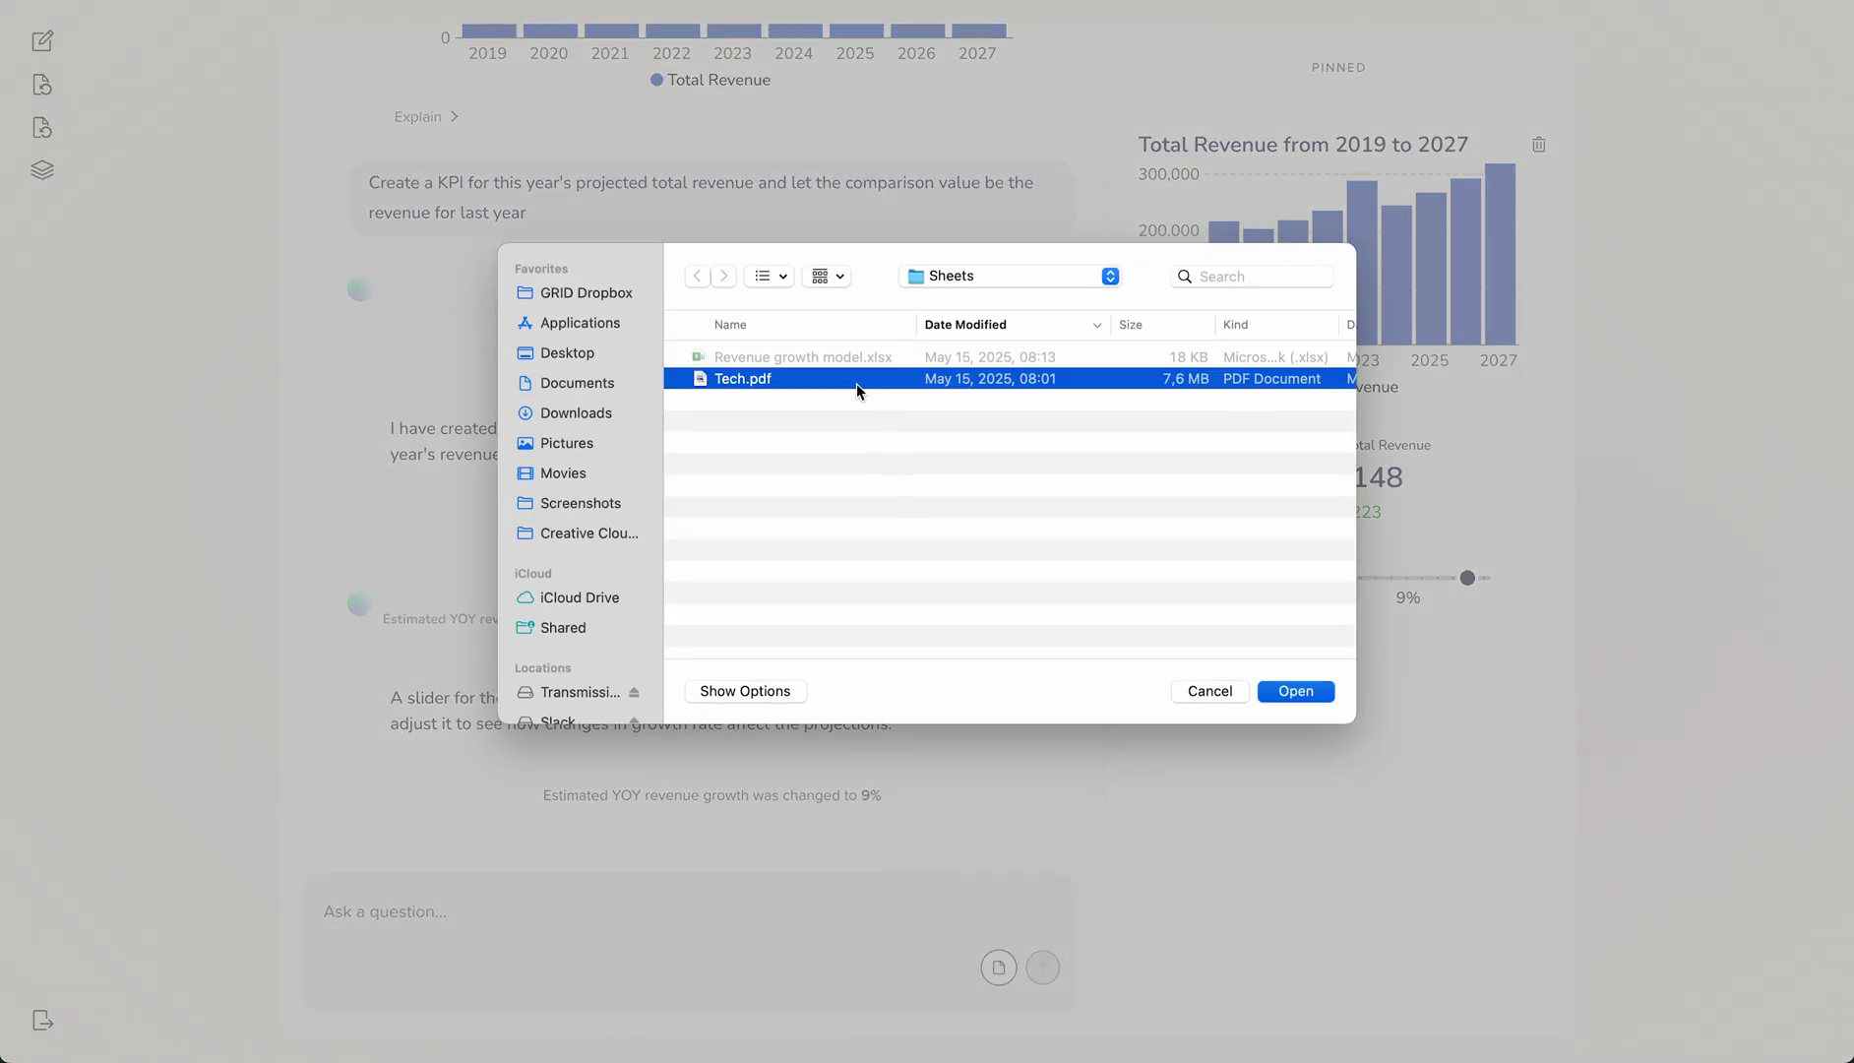
{"action": "left_click", "coordinate": [620, 898]}
{"action": "type", "text": "extract the prices for all new products"}
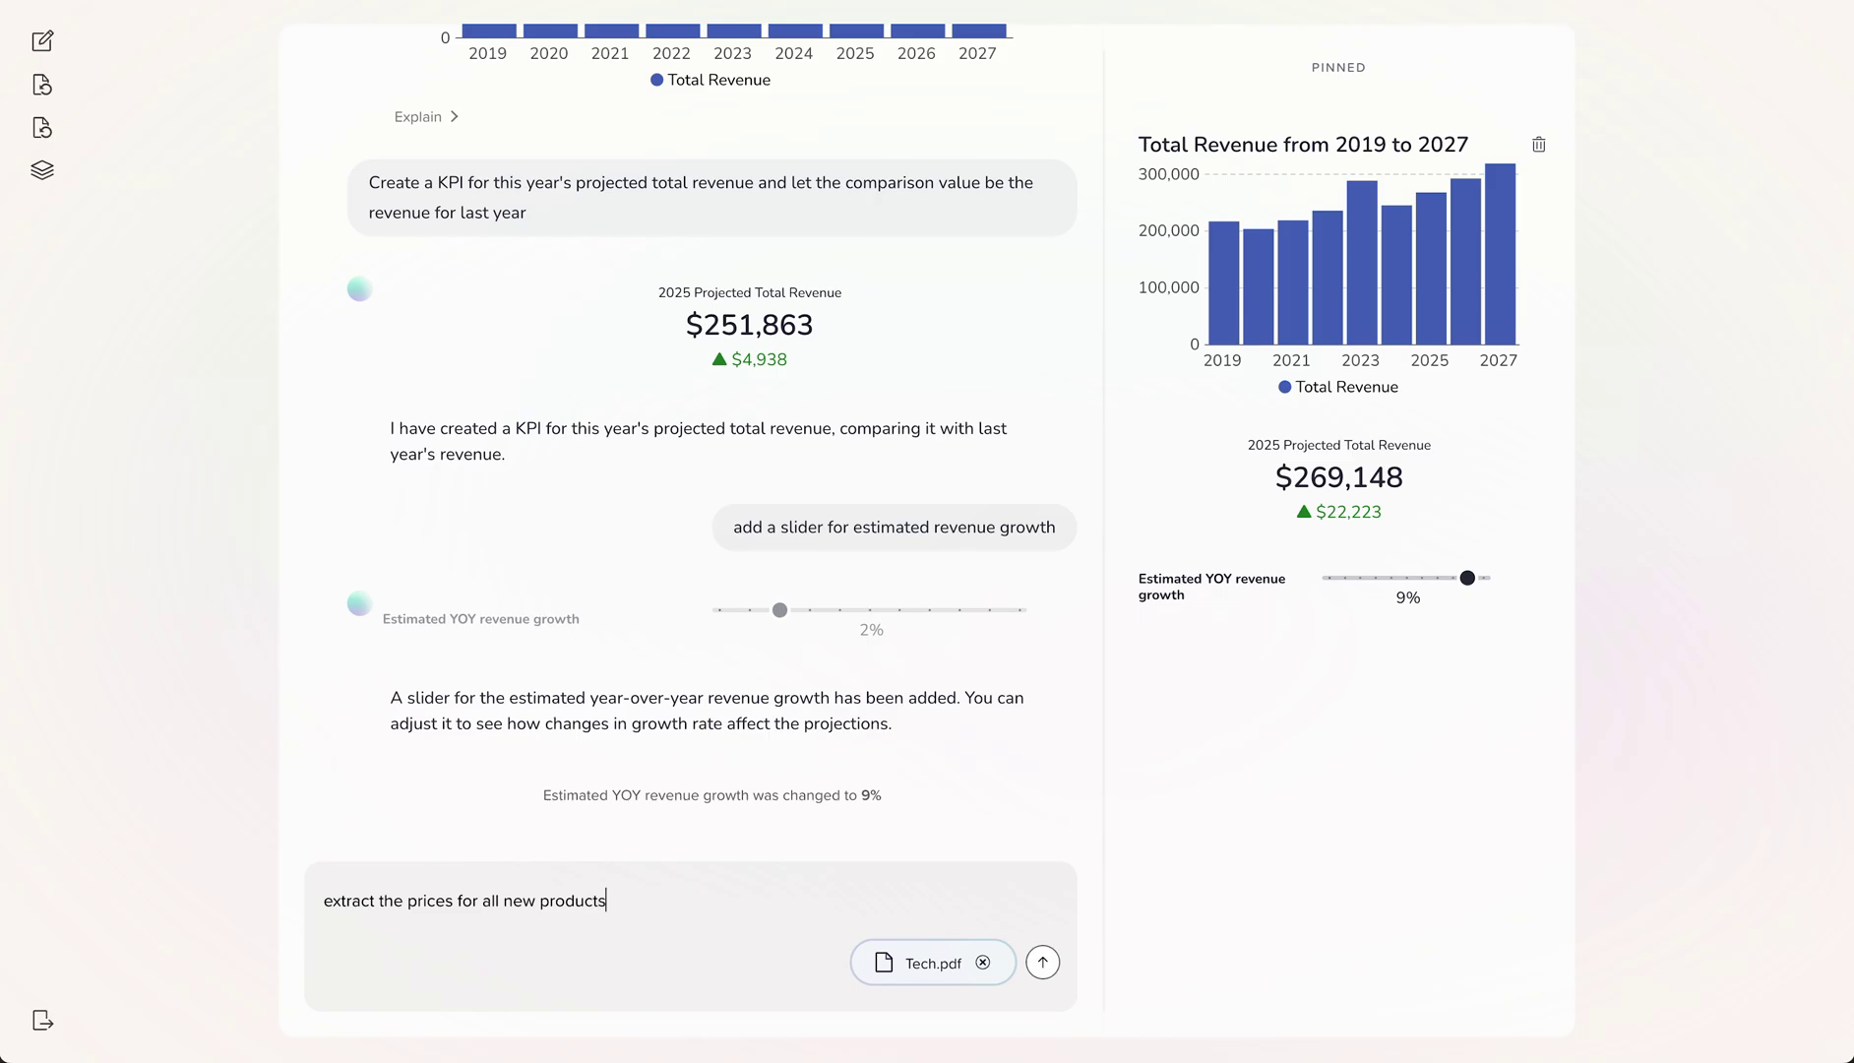
{"action": "key", "text": "Return"}
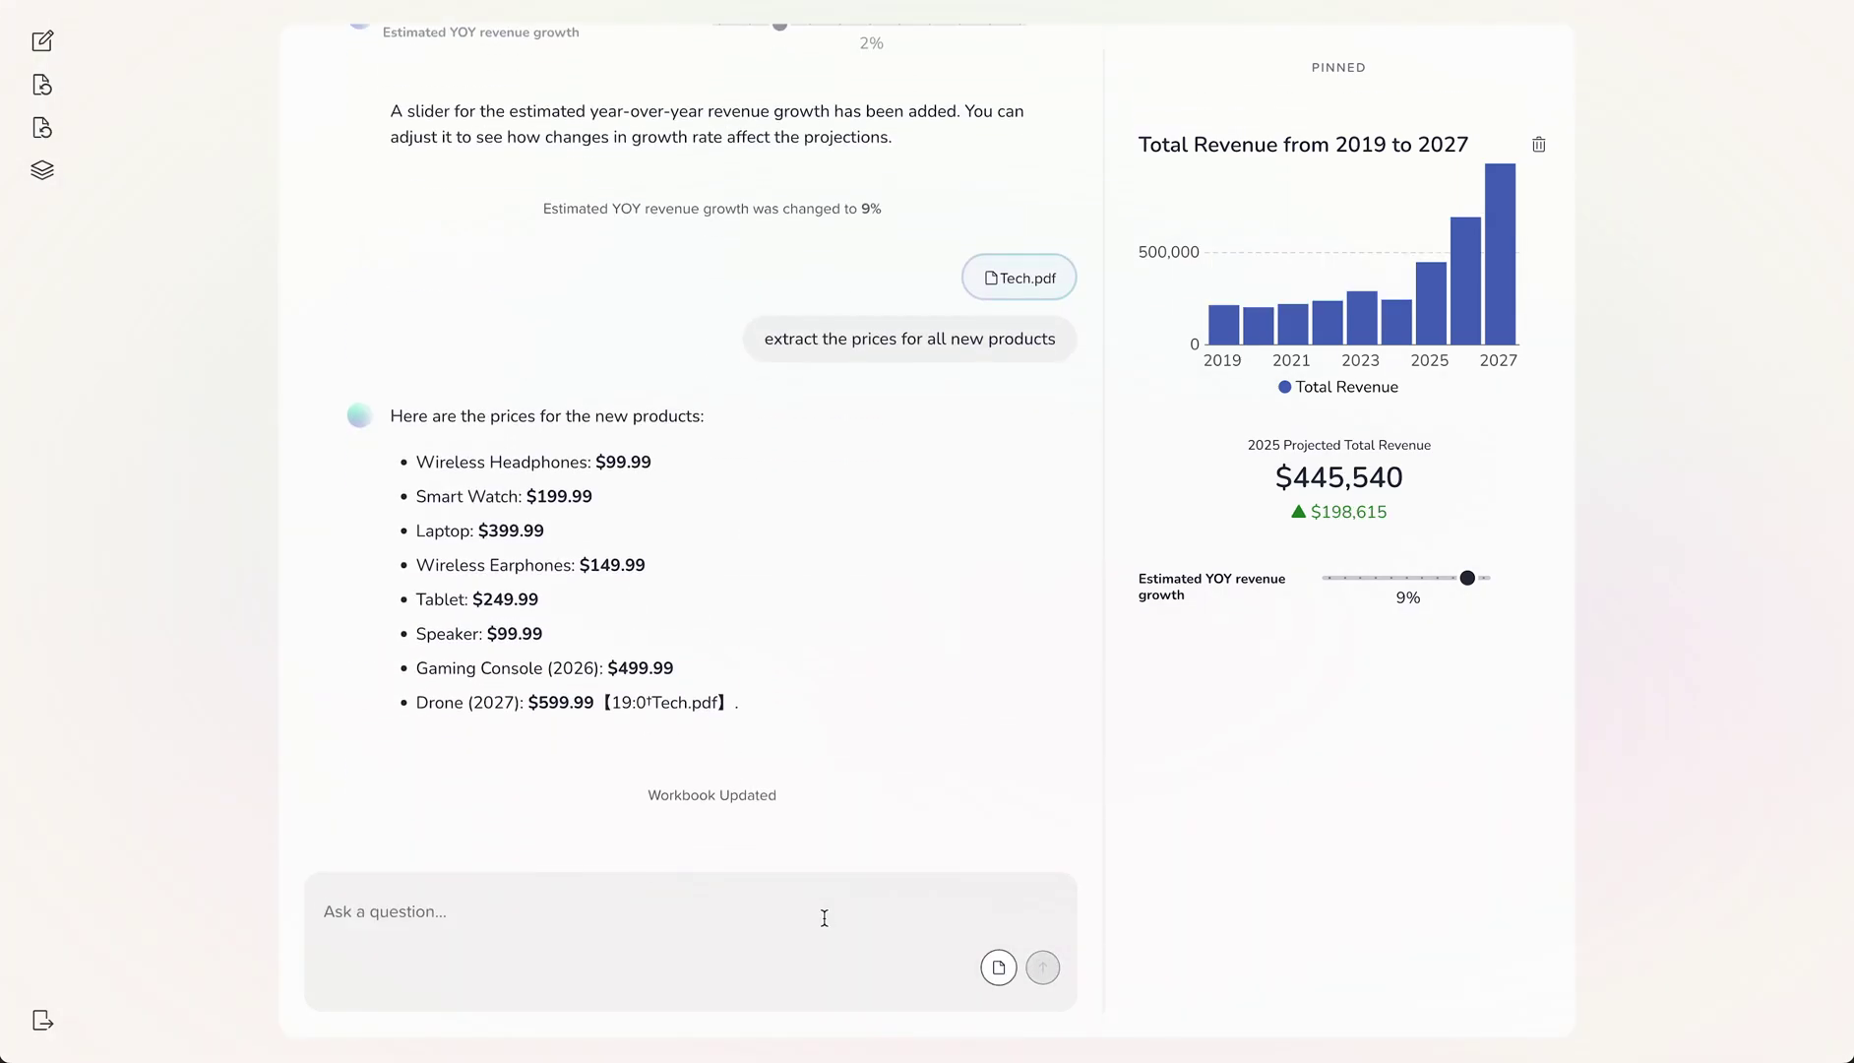
{"action": "type", "text": "Show me the sh"}
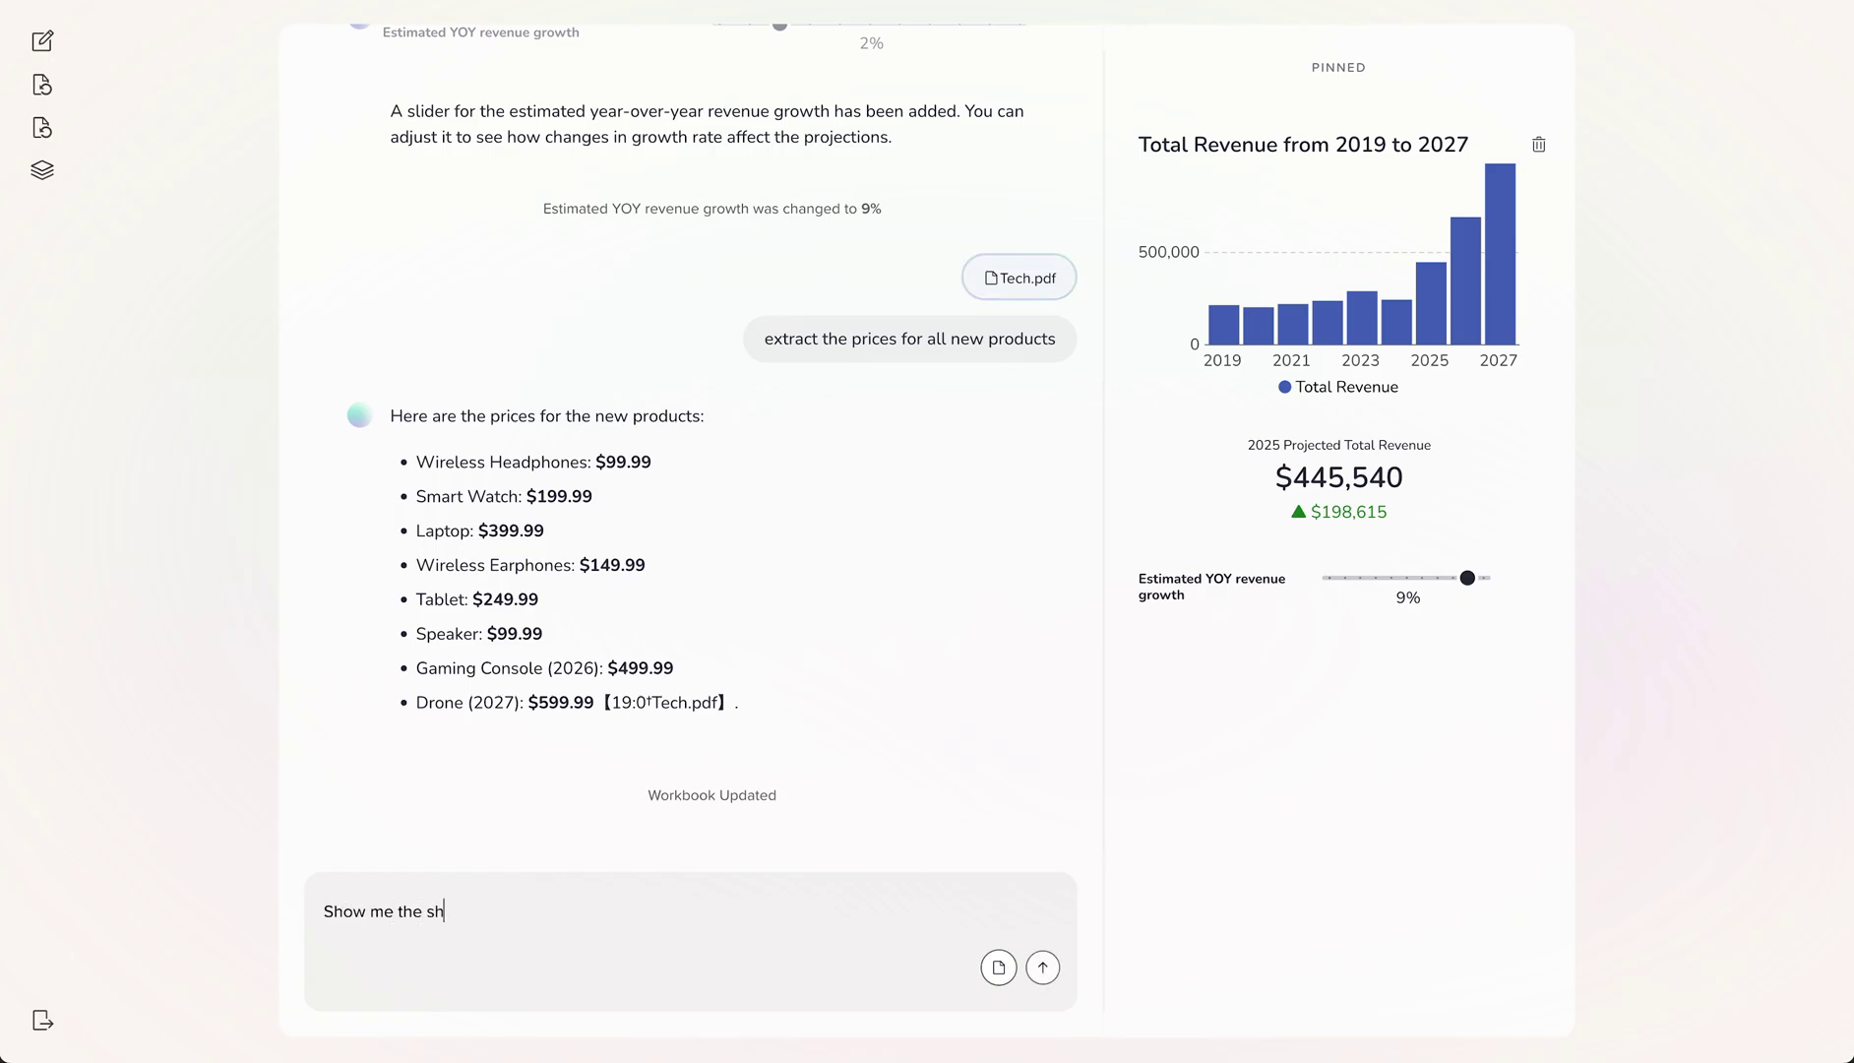
{"action": "type", "text": "eet where the product information was added"}
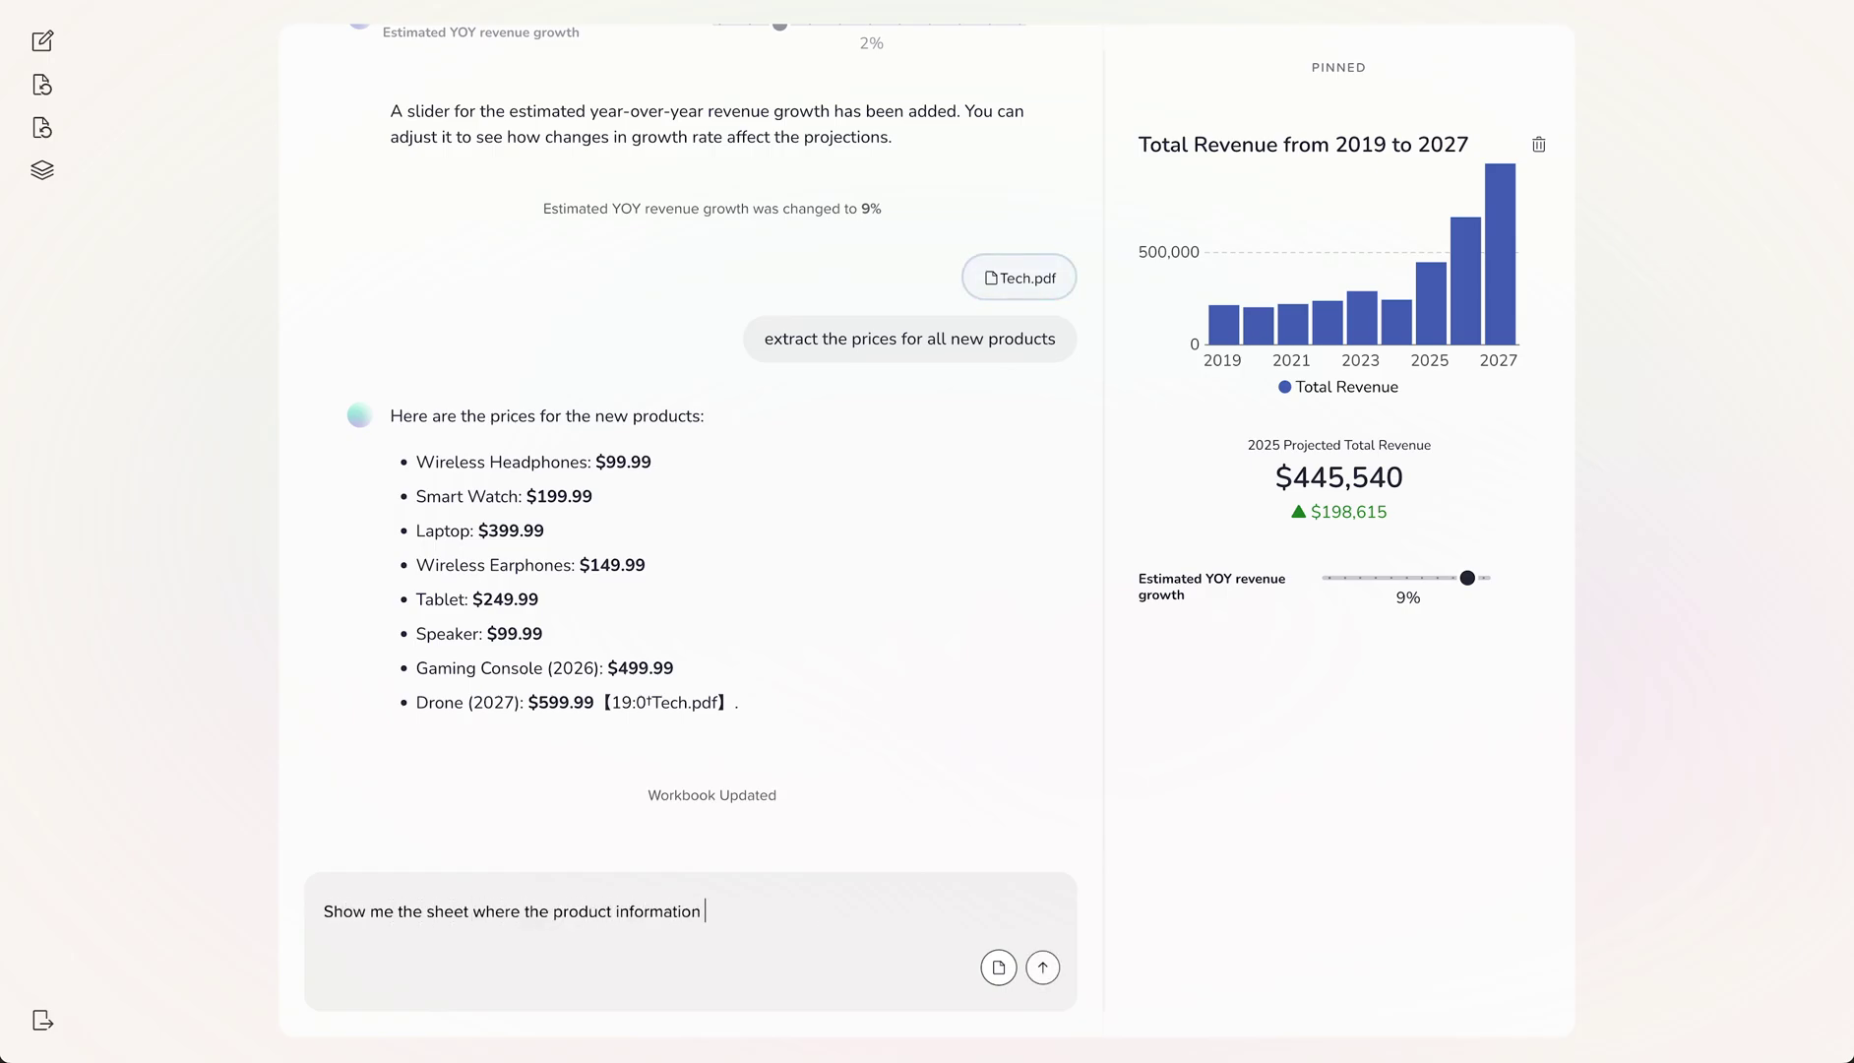
- Show the sheet with the new product information and ask for the 2025 unit estimate
{"action": "key", "text": "Return"}
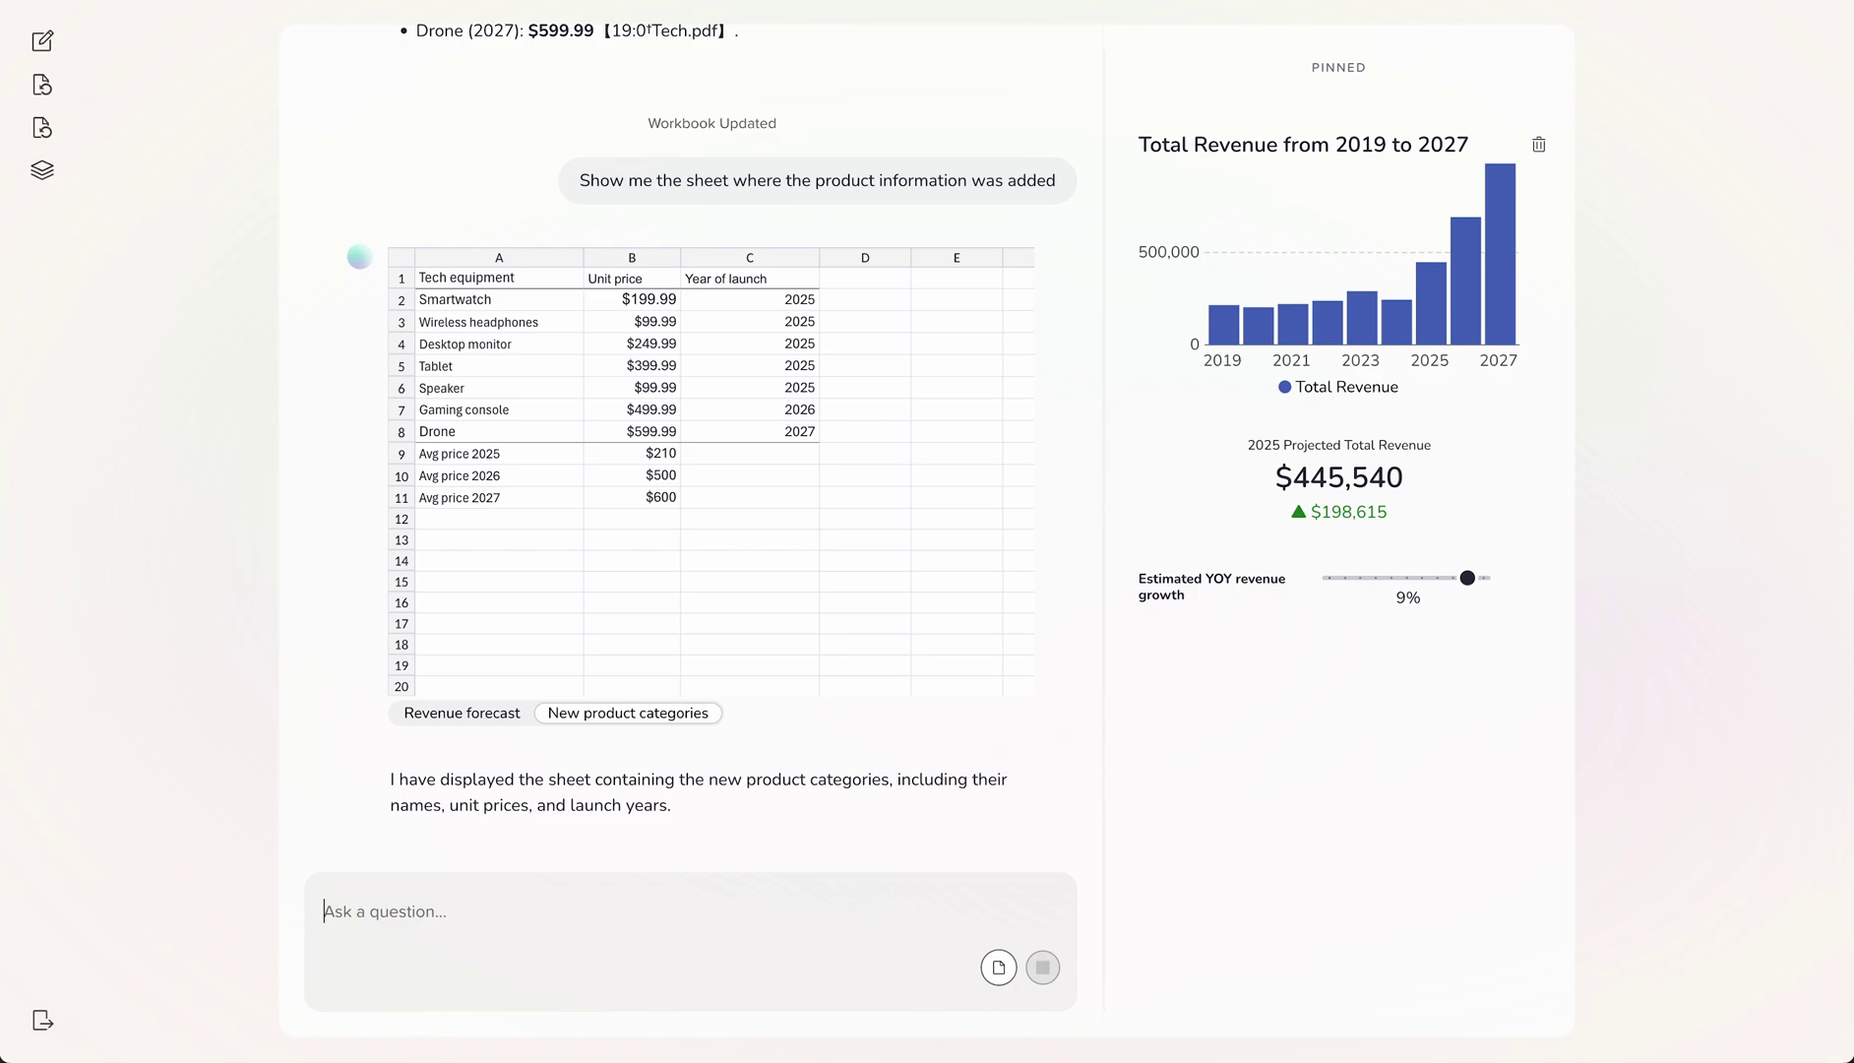
{"action": "type", "text": "How many units do we estimate to sell in 2025?"}
{"action": "key", "text": "Return"}
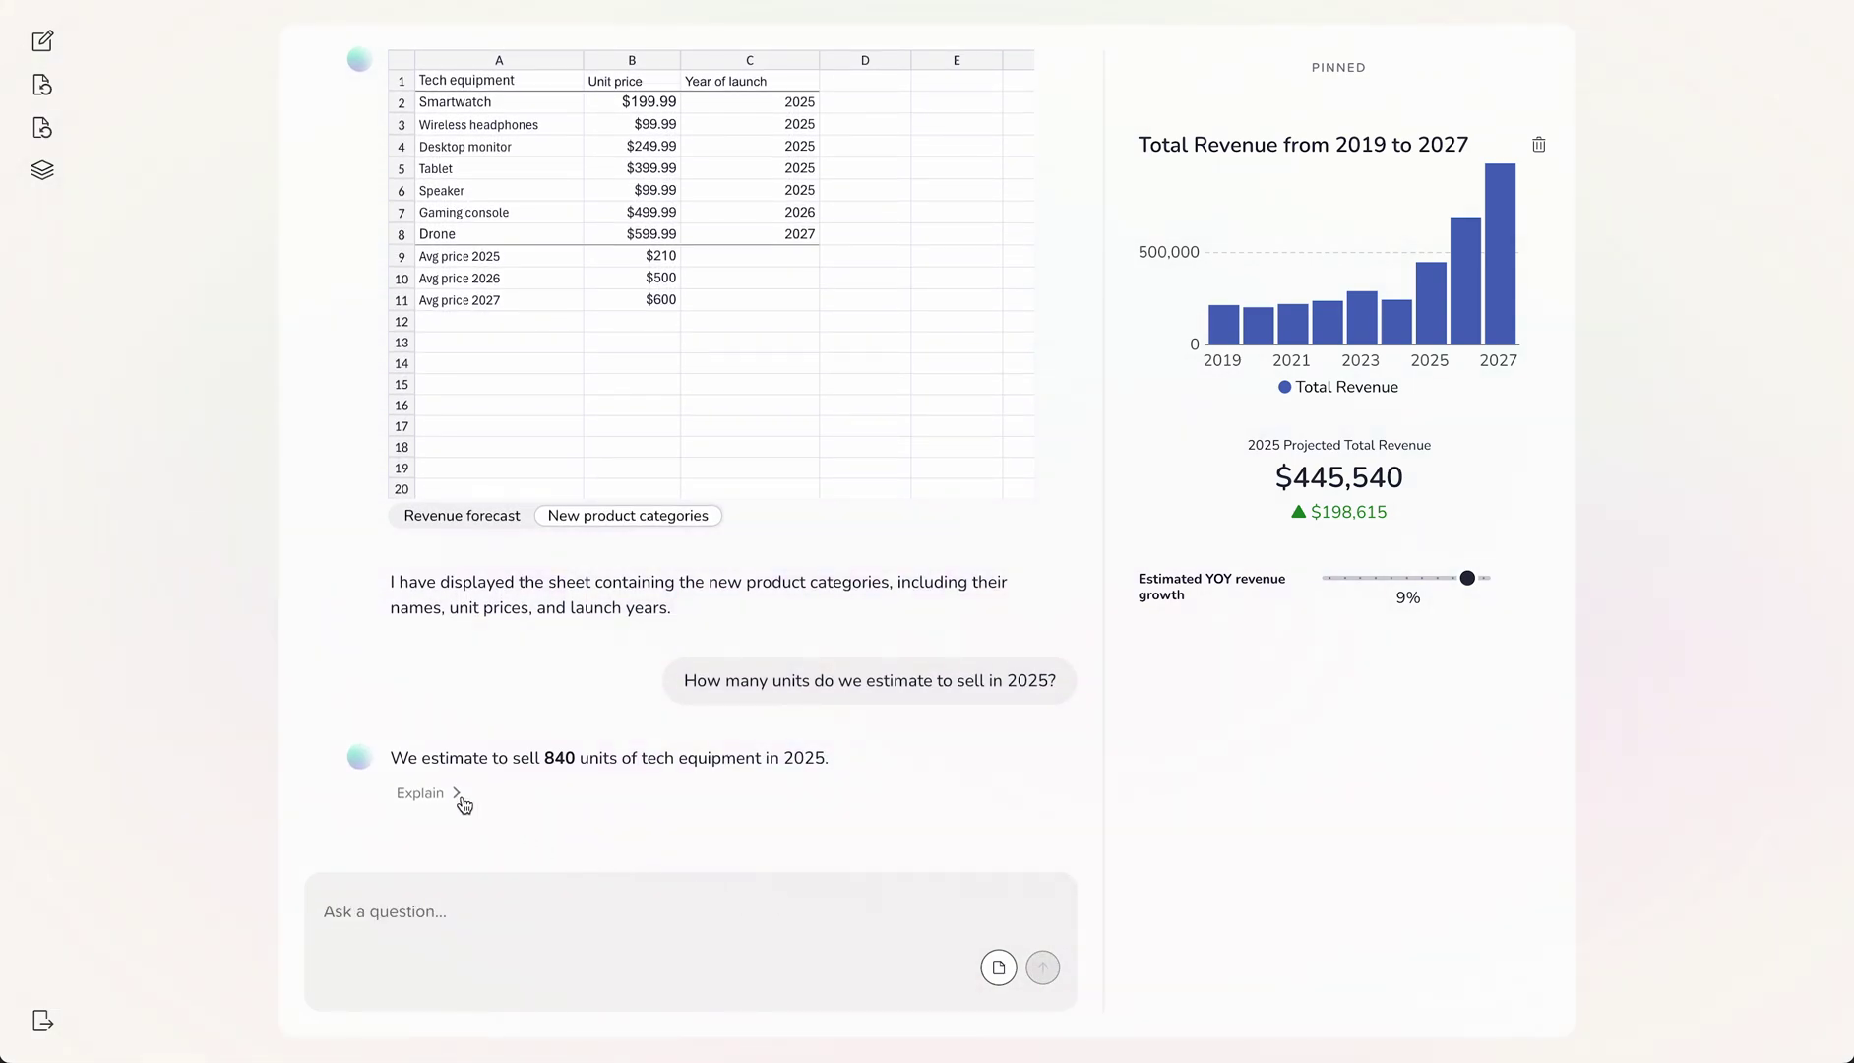
- Expand the explanation of the 840-unit answer and draft the $1 million revenue question
{"action": "left_click", "coordinate": [458, 794]}
{"action": "mouse_move", "coordinate": [657, 793]}
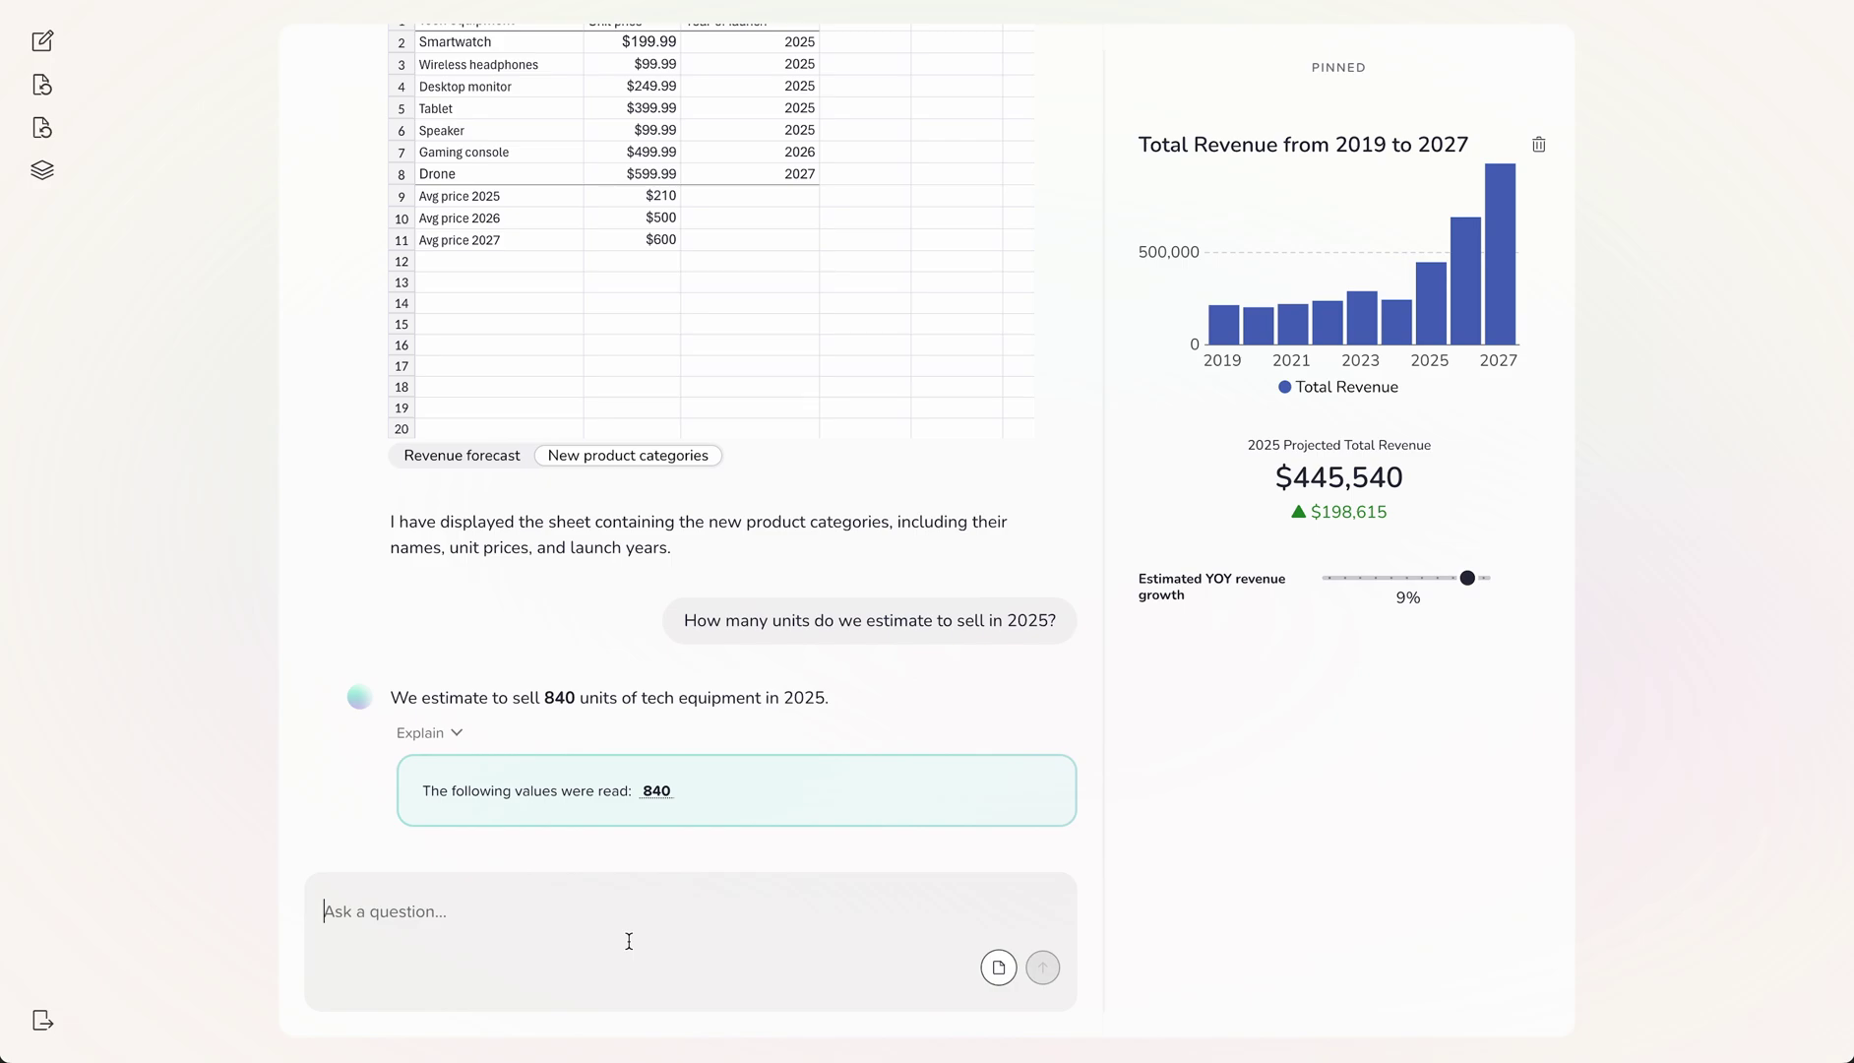
{"action": "type", "text": "How many units do we need to sell in 2025 to reach 1 million in revenue in 2025?"}
- Get the goal-seek answer of about 4,762 units for $1 million revenue and view its explanation
{"action": "key", "text": "Return"}
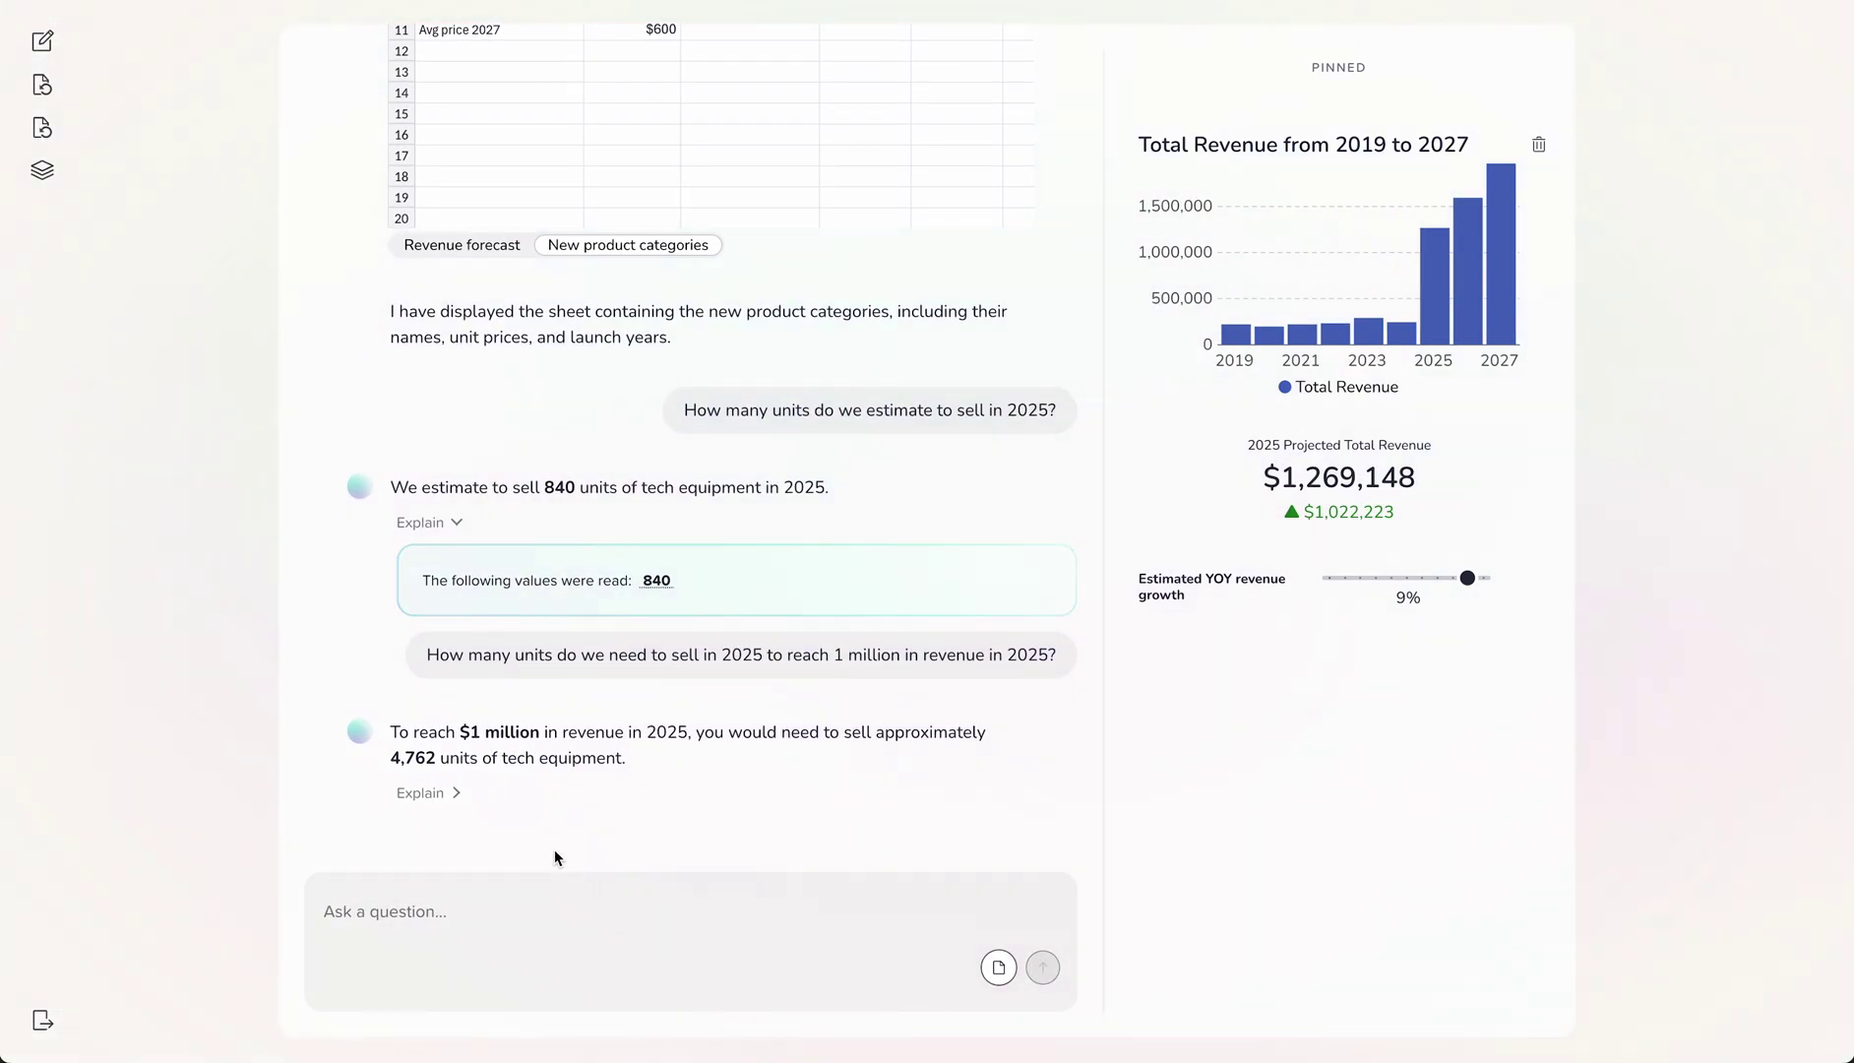
{"action": "left_click", "coordinate": [453, 794]}
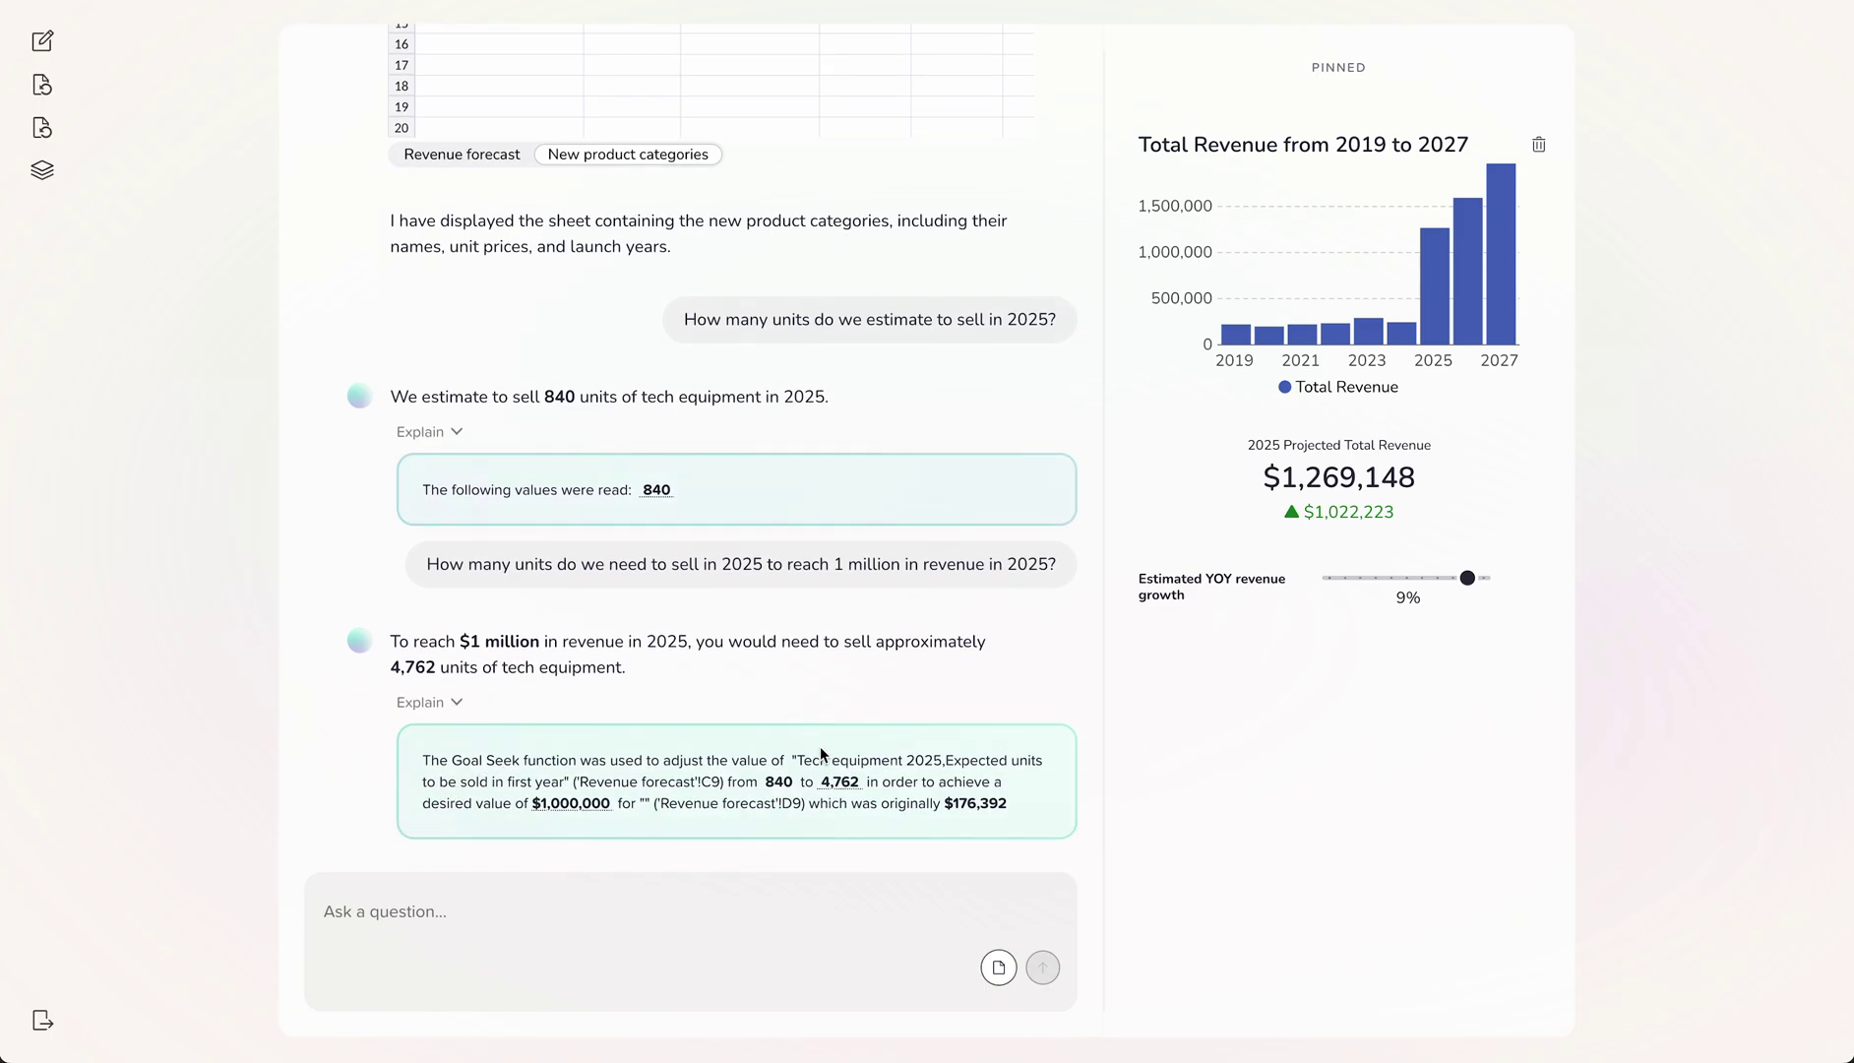
{"action": "mouse_move", "coordinate": [837, 786]}
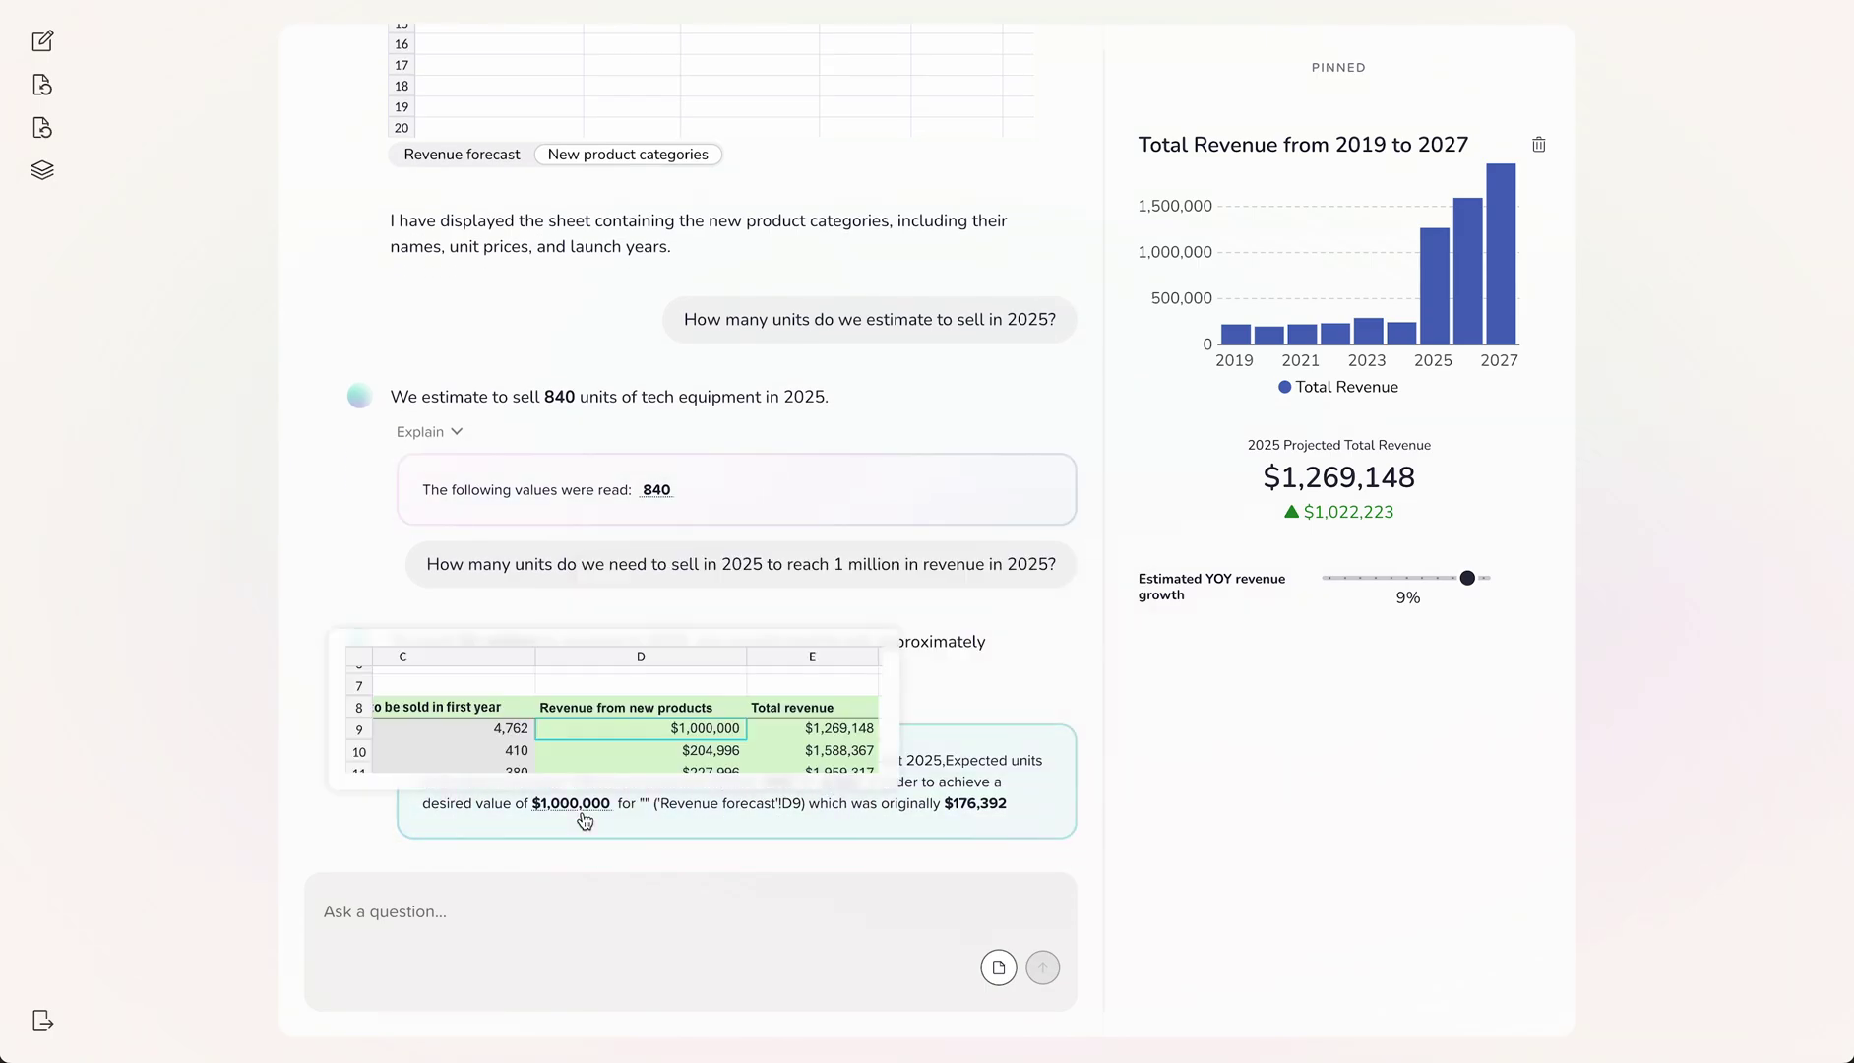
{"action": "left_click", "coordinate": [622, 911]}
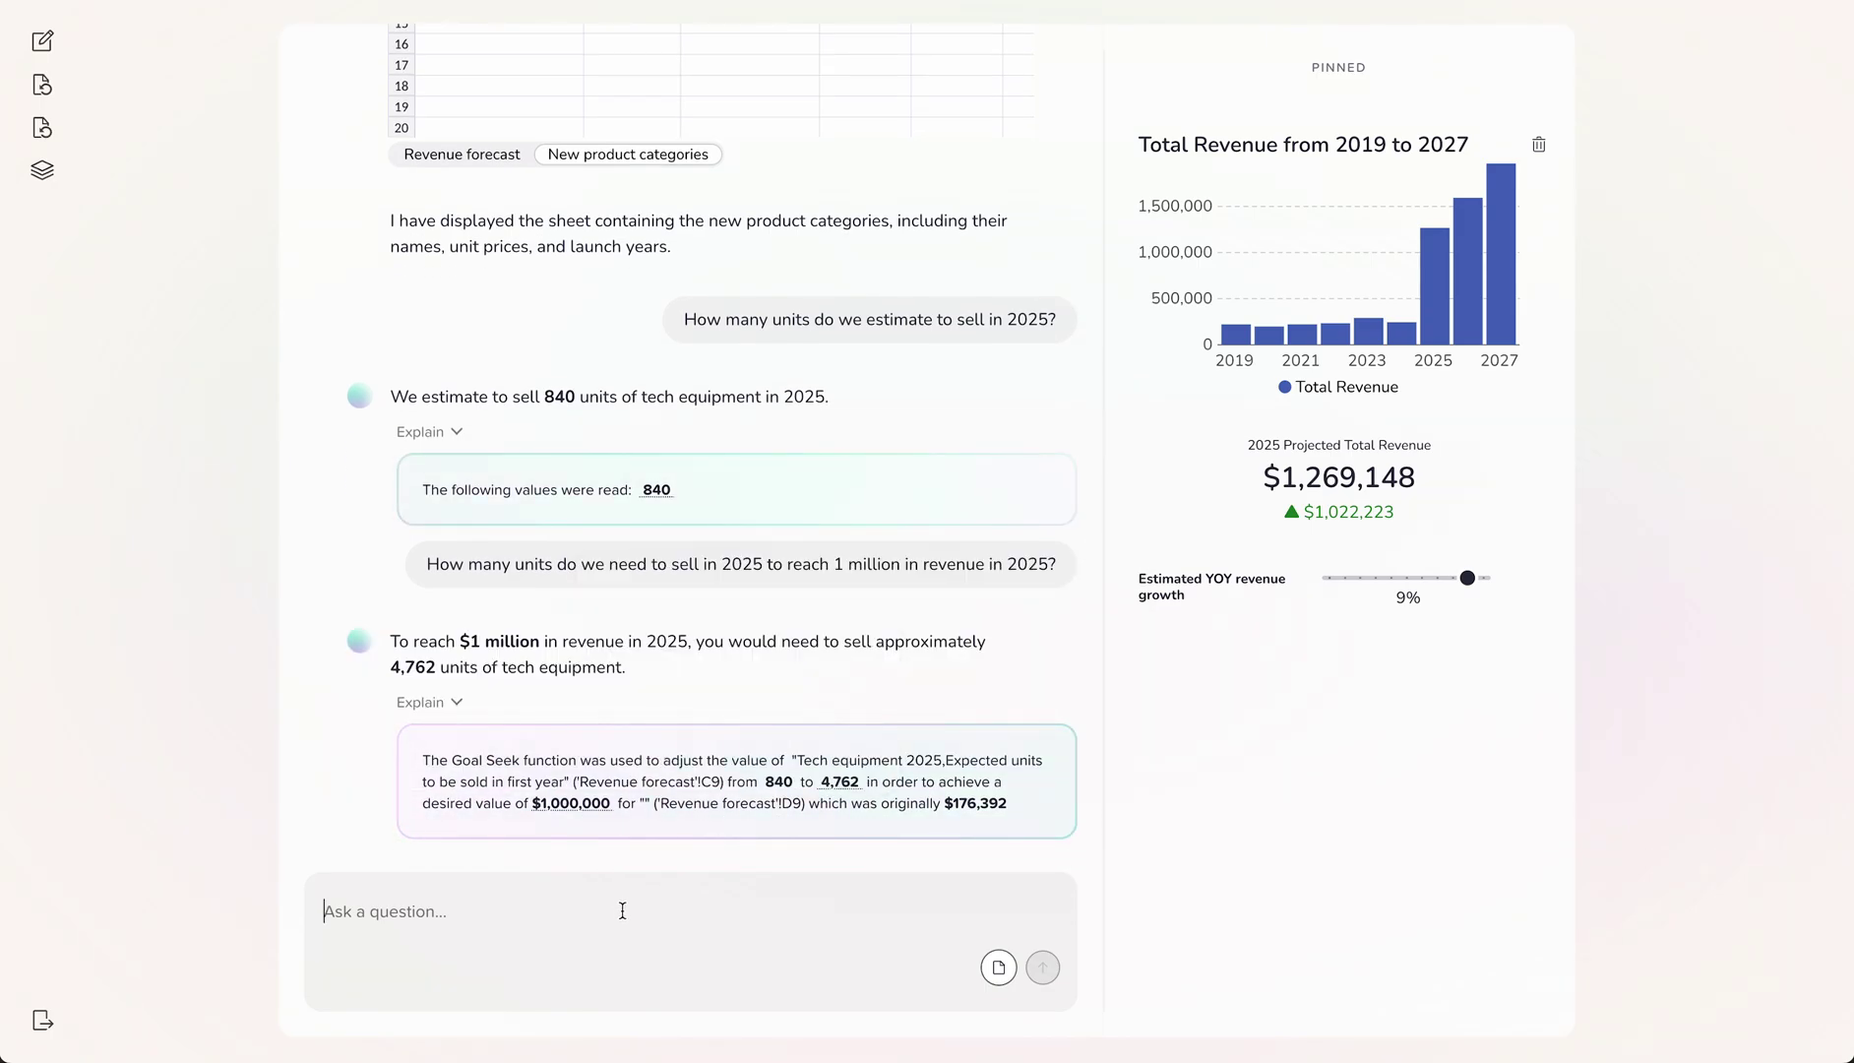